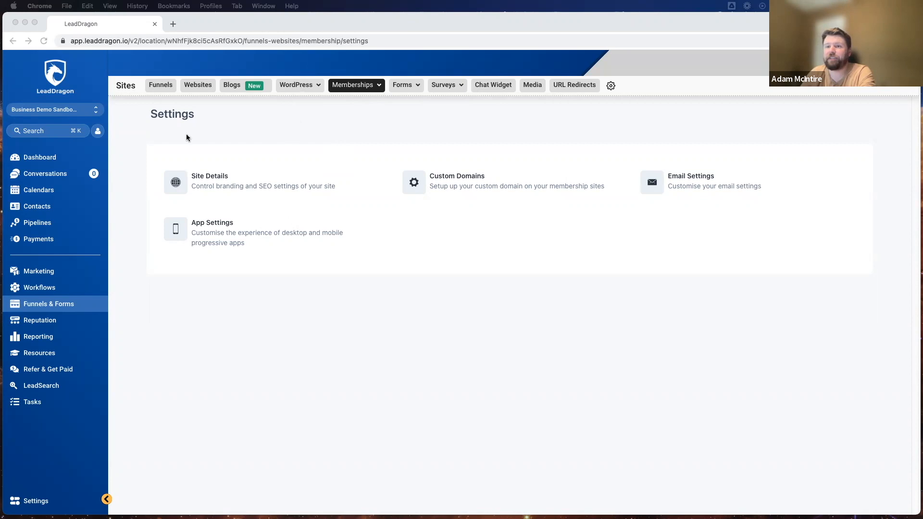
Go to Memberships > Settings and open the Site Details page.
left_click(359, 87)
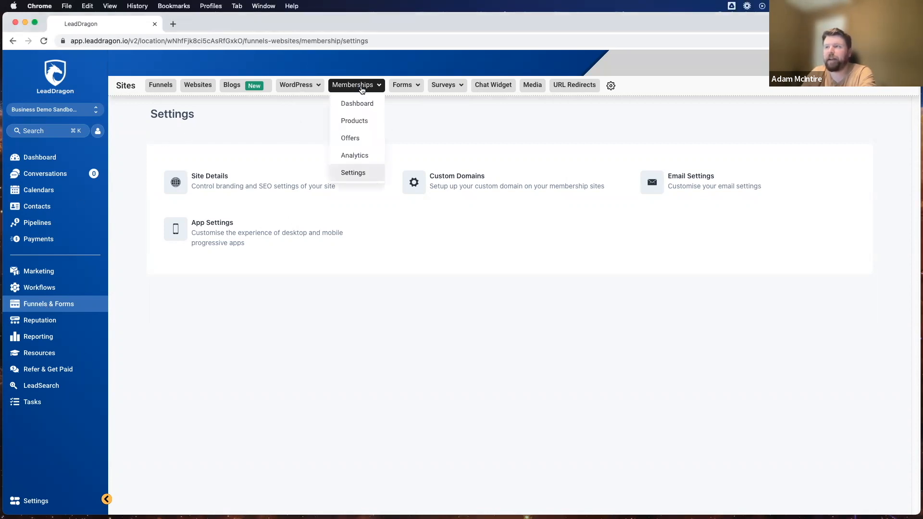
left_click(358, 171)
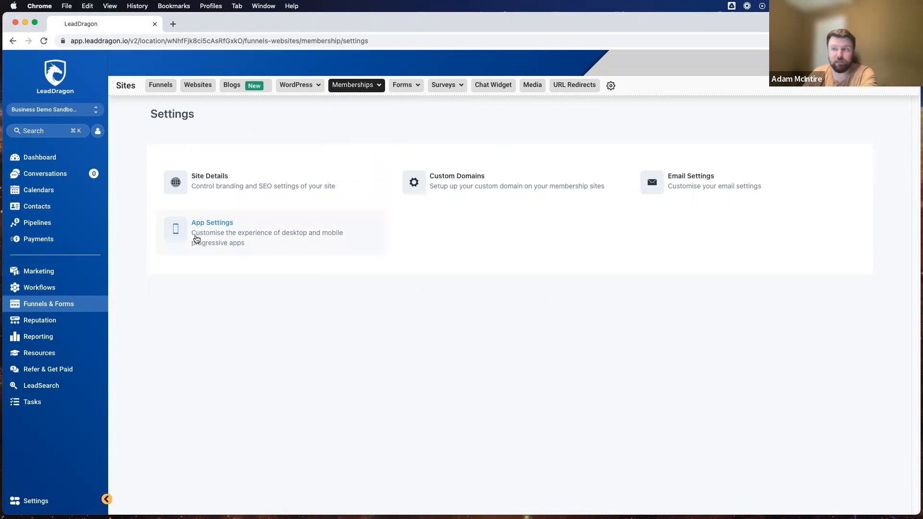
left_click(209, 183)
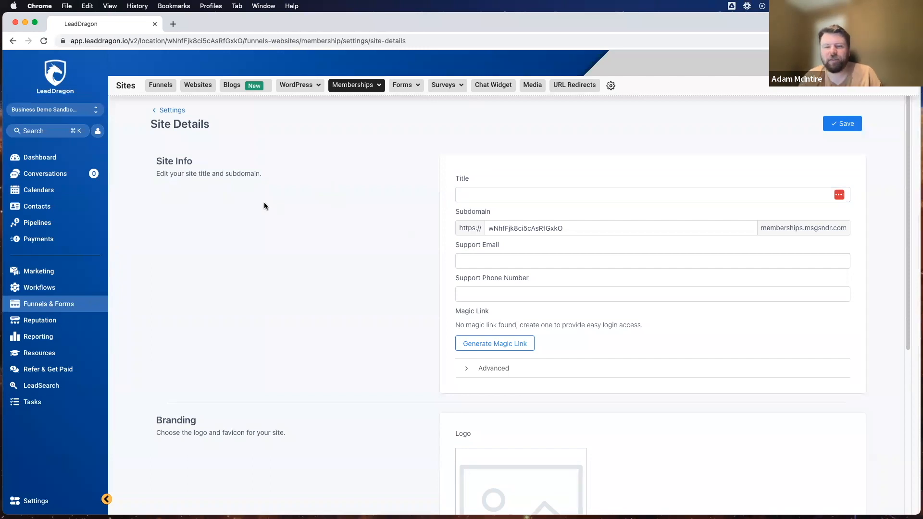
Title the membership site 'Business Demo Memberhips', leaving the subdomain unchanged.
scroll(264, 203, "down", 1)
left_click(477, 178)
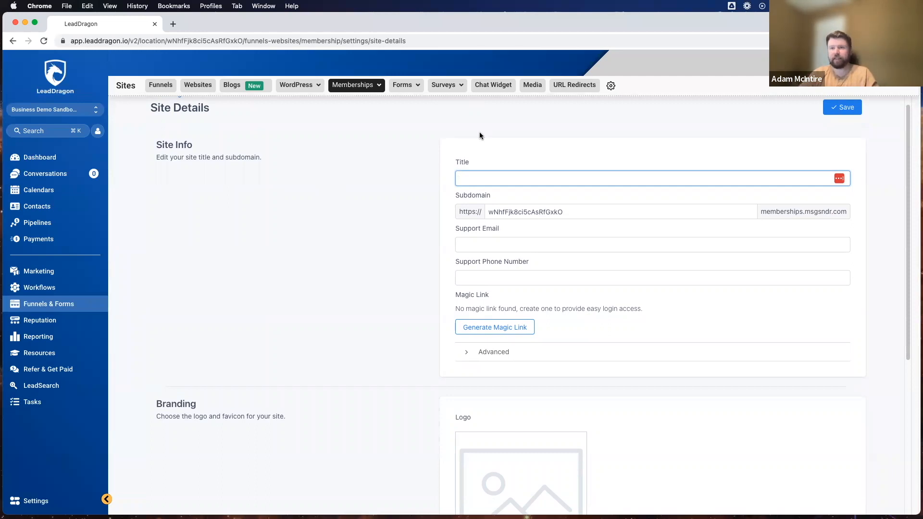
type("Business")
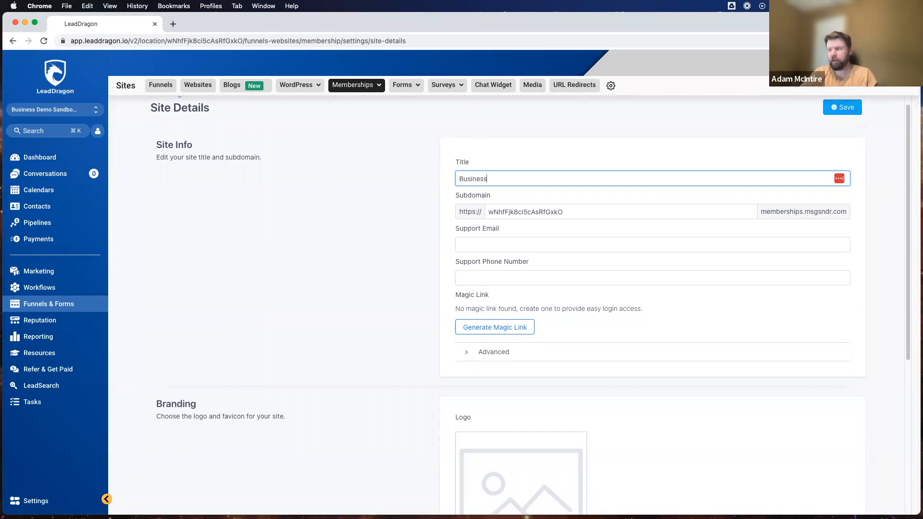
type(" Demo Mem")
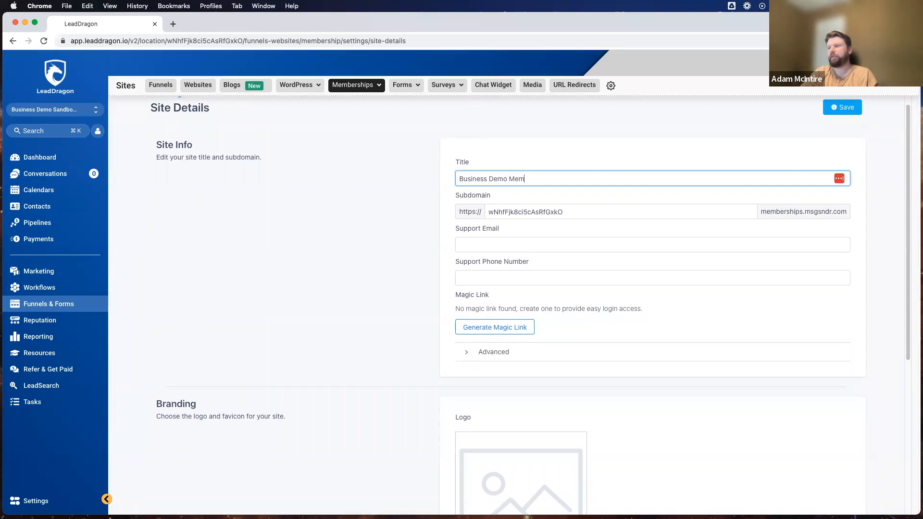
type("berhips")
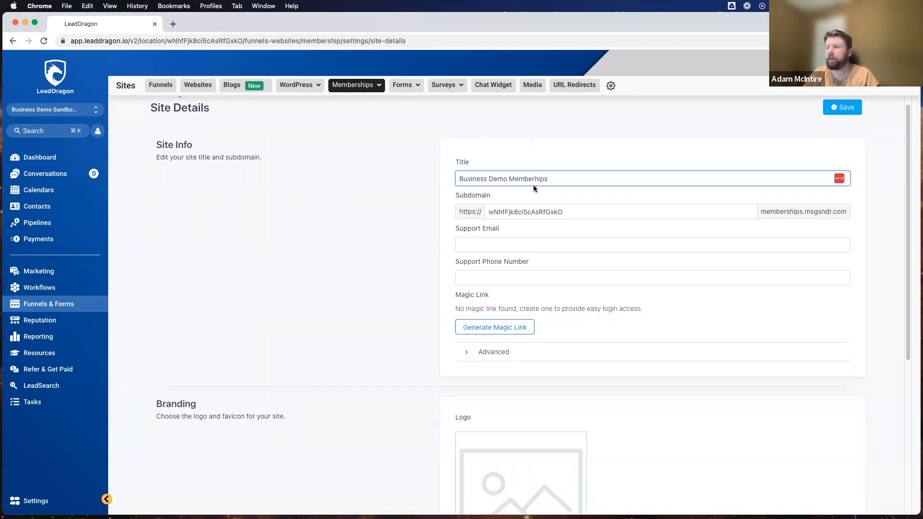
left_click(548, 210)
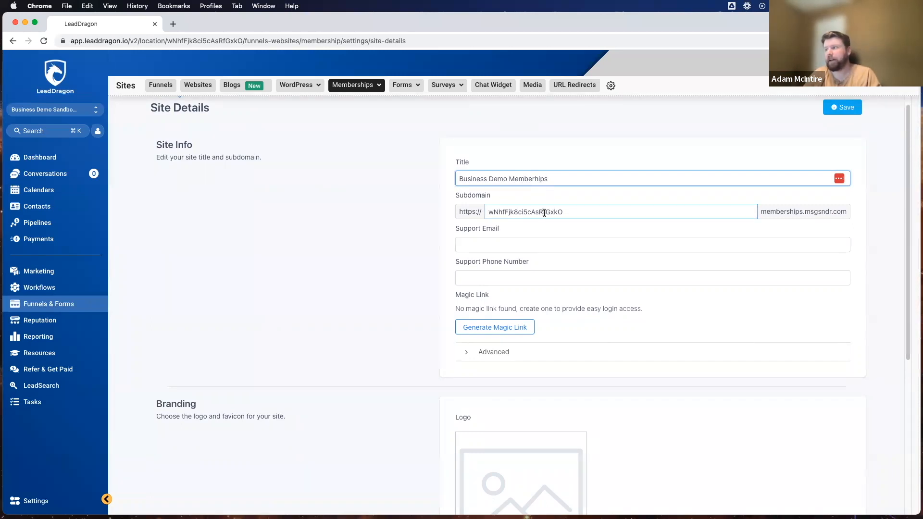
left_click(418, 222)
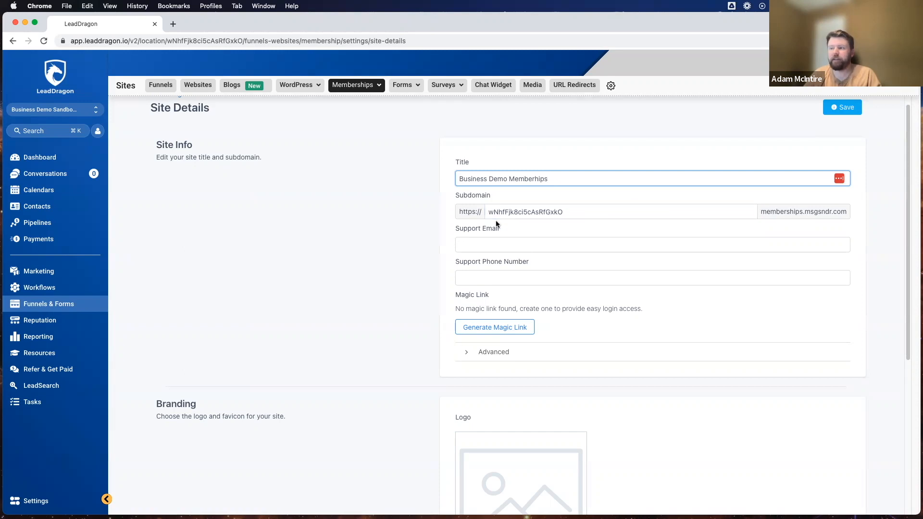
Fill in the site's support e-mail address and support phone number.
left_click(491, 246)
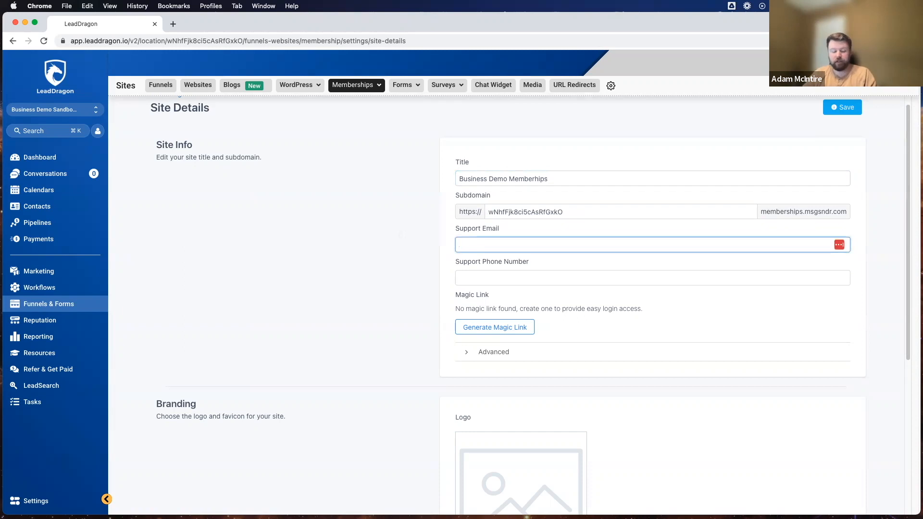
type("adak")
key("BackSpace")
key("BackSpace")
key("BackSpace")
key("BackSpace")
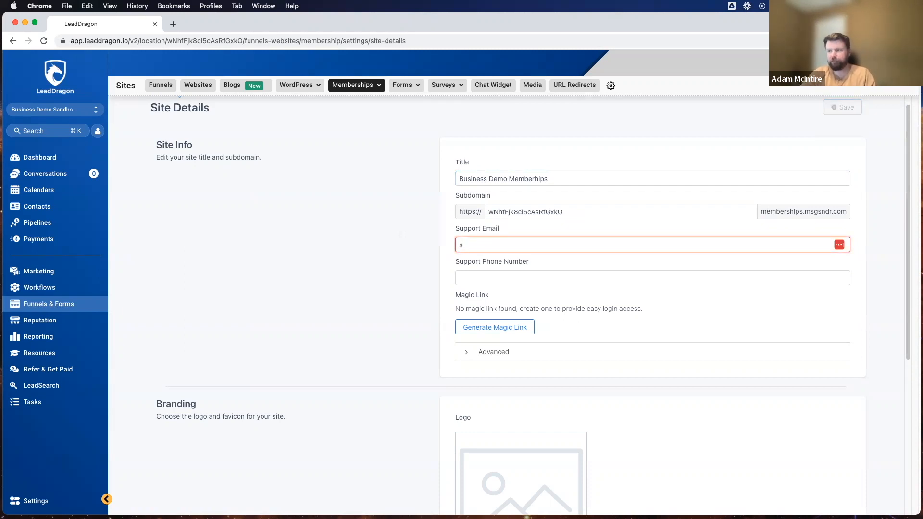
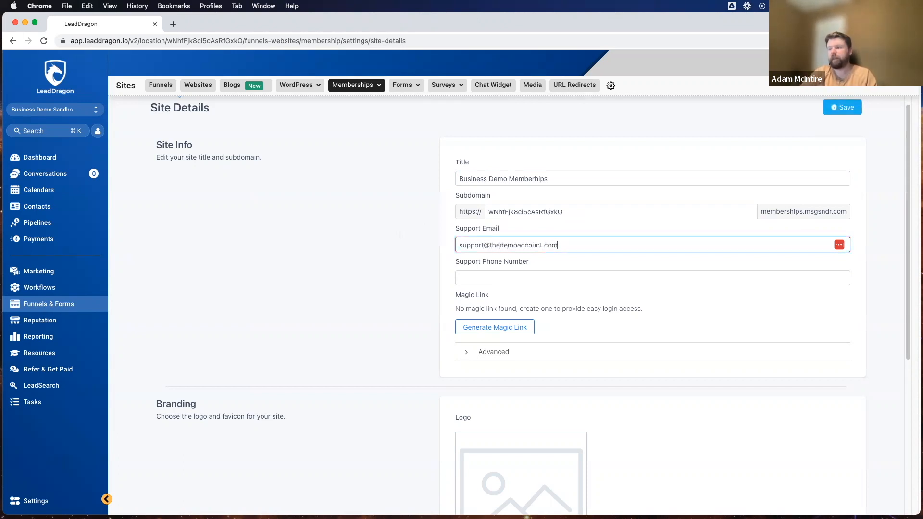
left_click(461, 278)
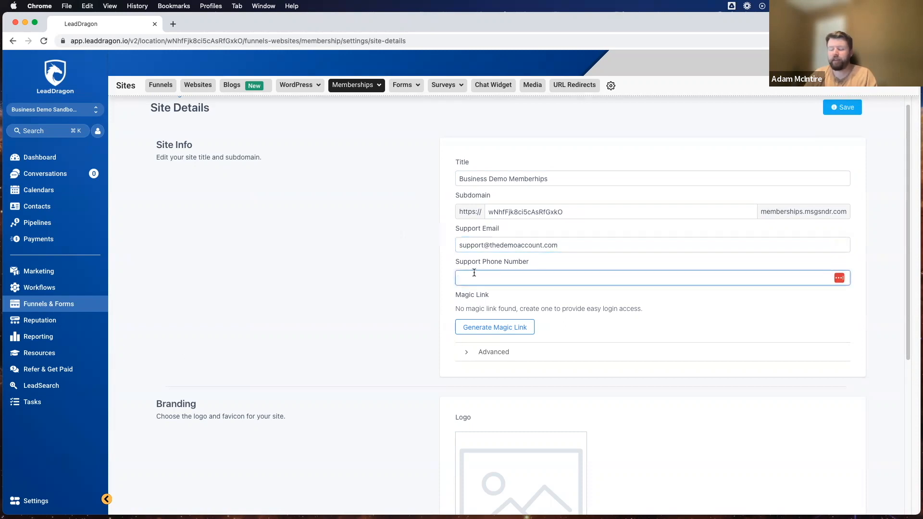
type("614-4")
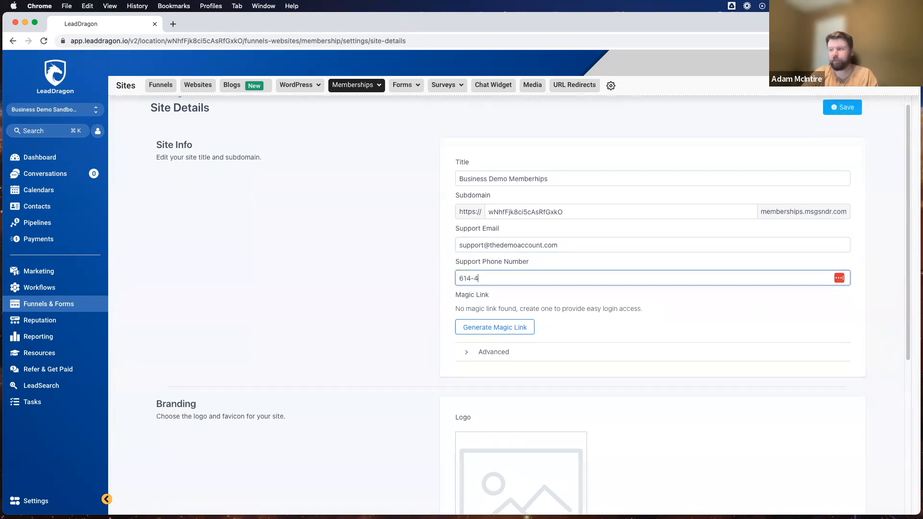
type("44-4444")
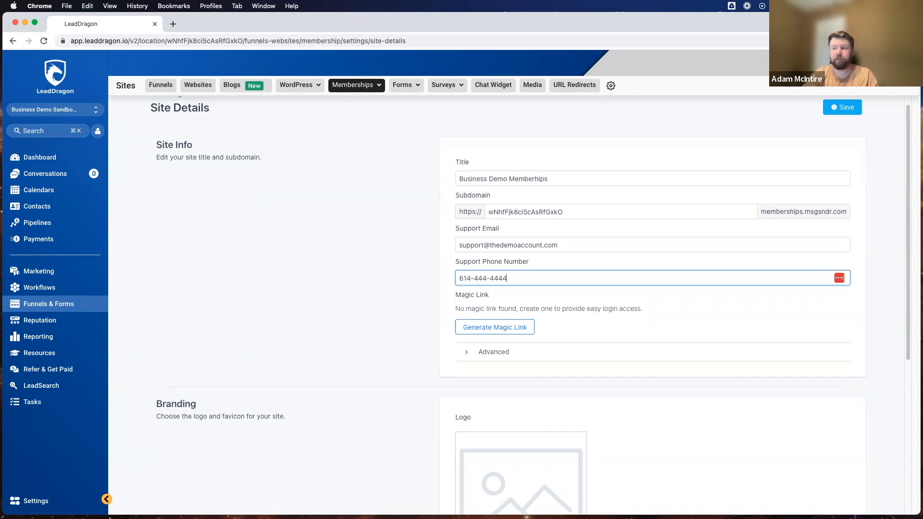
left_click(378, 272)
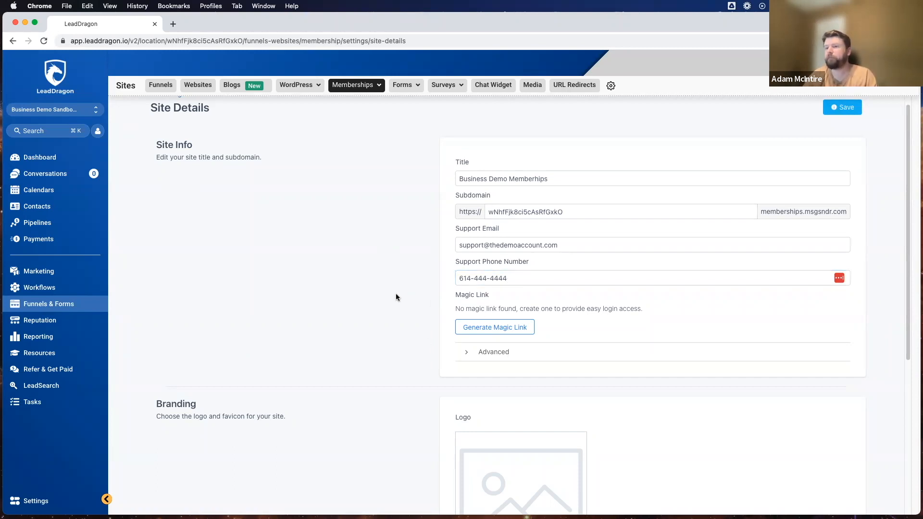
scroll(397, 297, "down", 5)
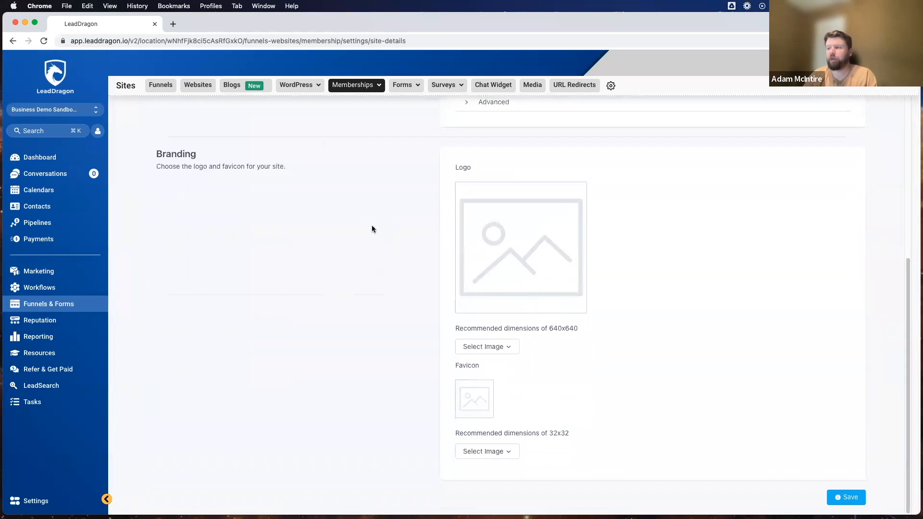
Upload the BOOM clip-art png as the membership site's logo.
left_click(481, 350)
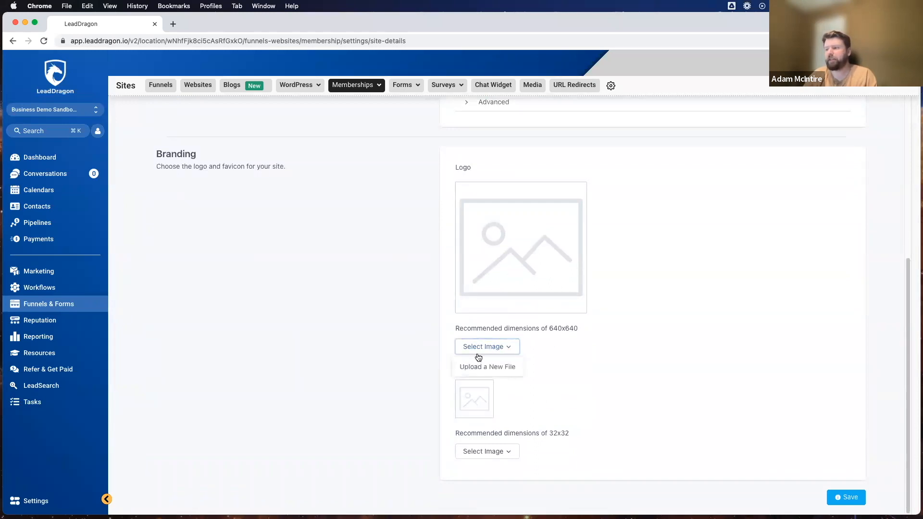
left_click(483, 369)
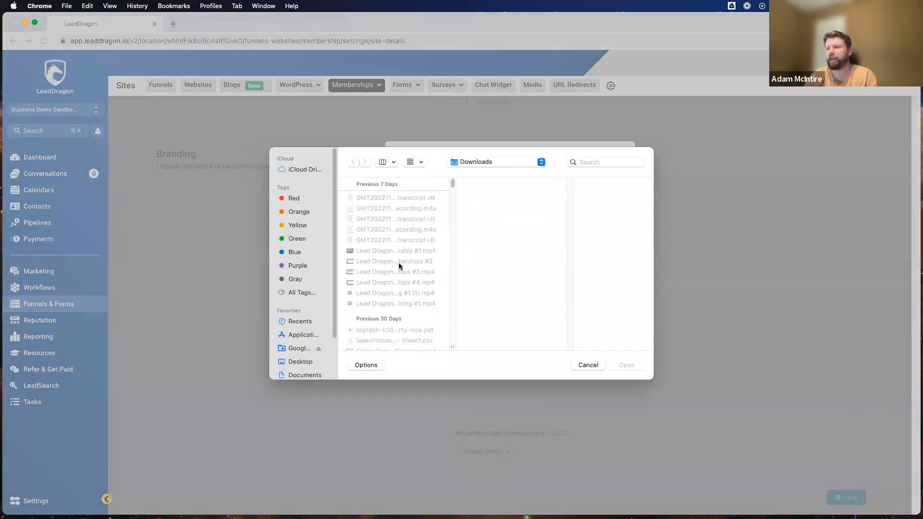
scroll(398, 264, "down", 8)
scroll(399, 266, "down", 10)
scroll(399, 266, "down", 10)
scroll(399, 266, "down", 10)
scroll(398, 266, "down", 2)
left_click(396, 266)
left_click(634, 368)
left_click(529, 386)
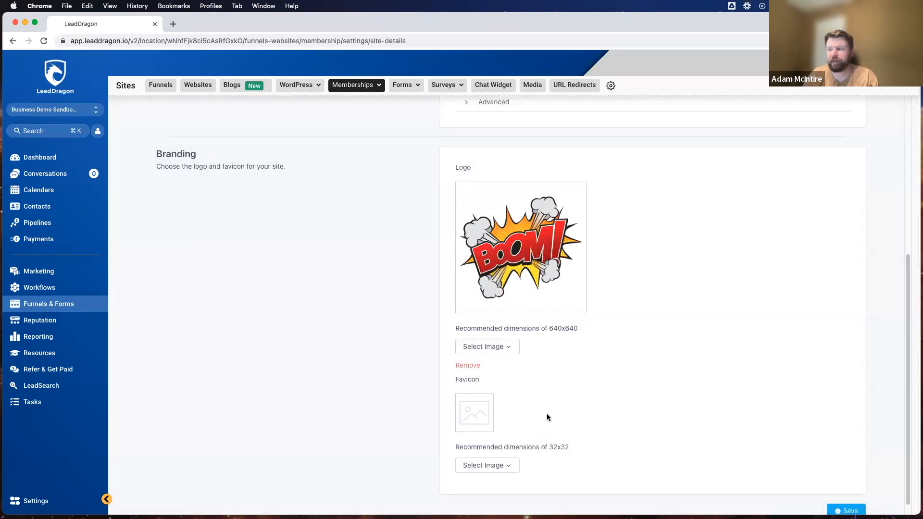
Upload the same BOOM clip-art png as the site's favicon.
scroll(556, 409, "down", 1)
left_click(485, 451)
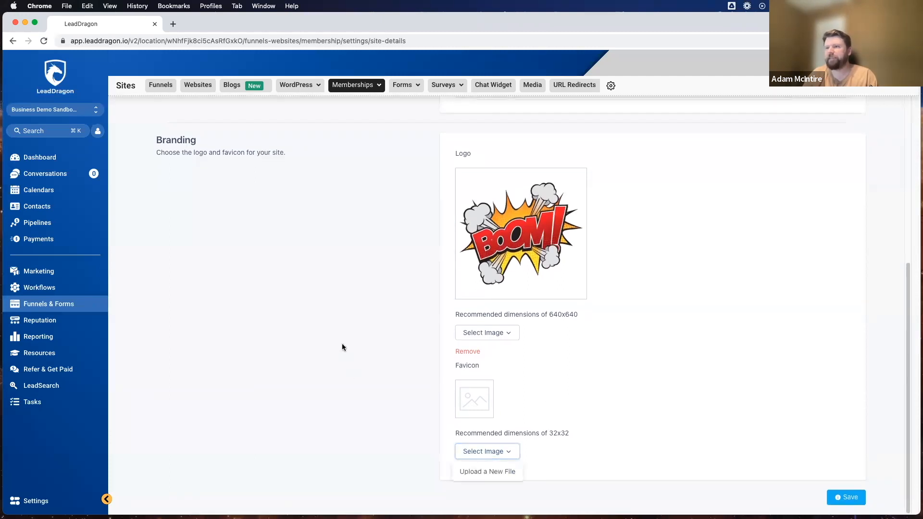
left_click(500, 471)
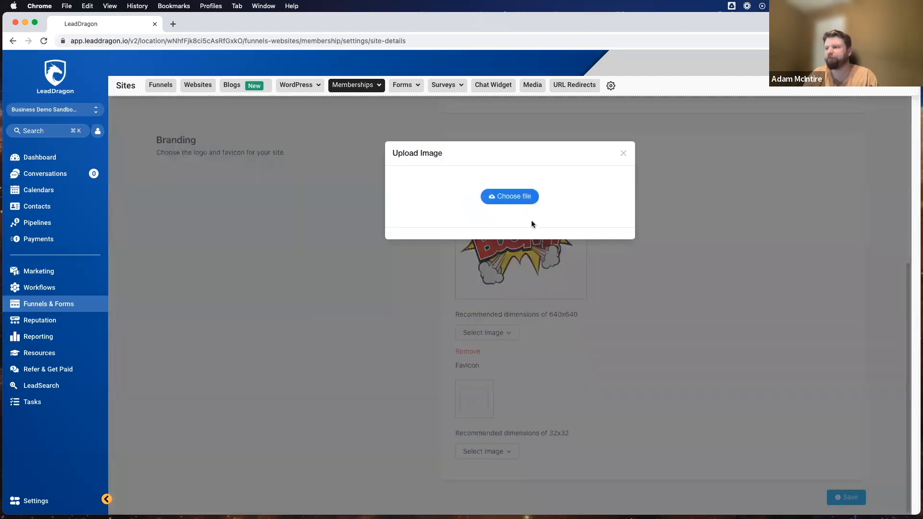
left_click(511, 197)
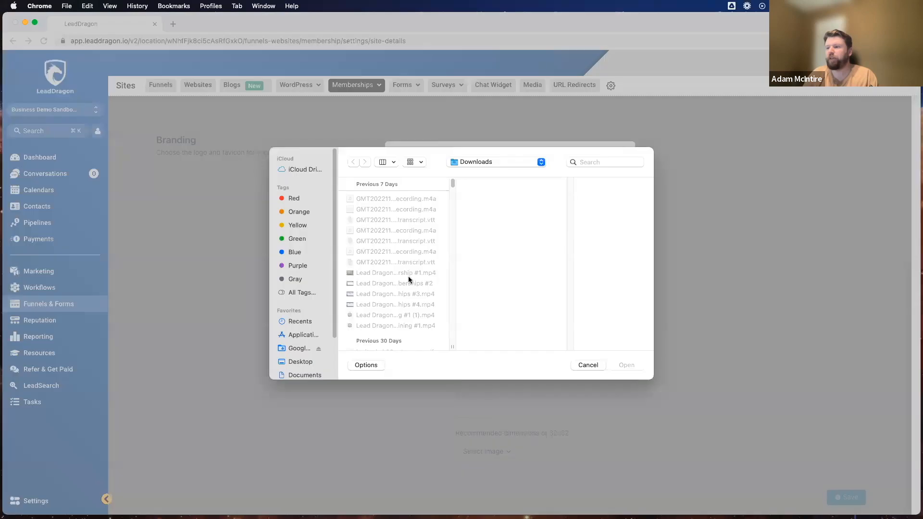
scroll(408, 276, "down", 10)
scroll(408, 275, "down", 5)
left_click(391, 330)
left_click(626, 364)
left_click(537, 390)
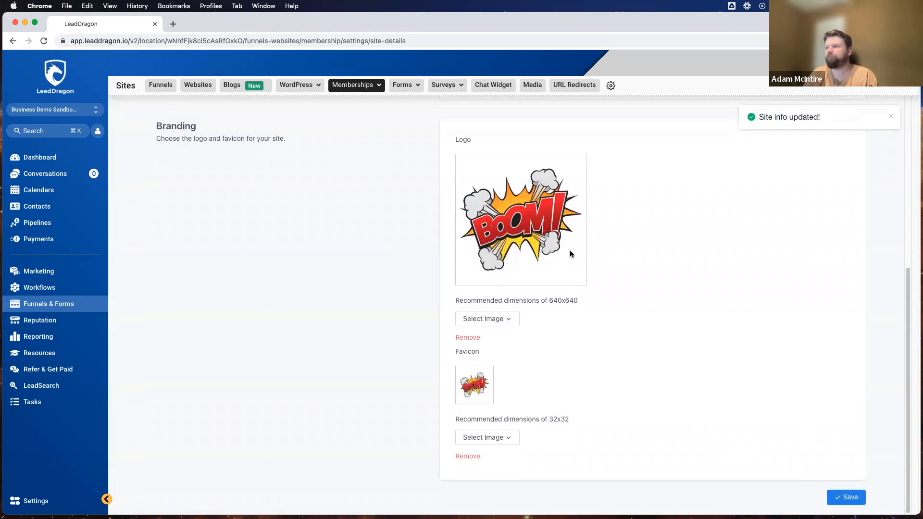
scroll(571, 254, "up", 6)
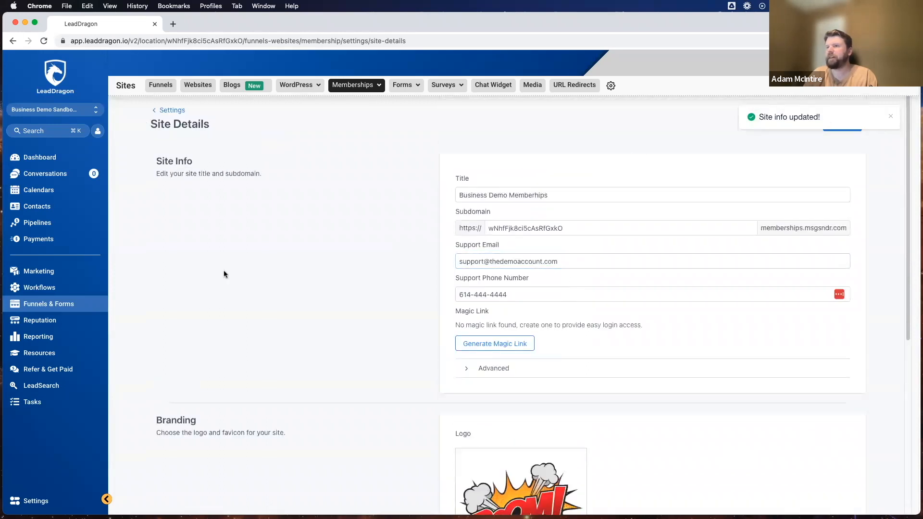
Open App Settings and correct the app name to 'Business Demo Memberships'.
left_click(171, 110)
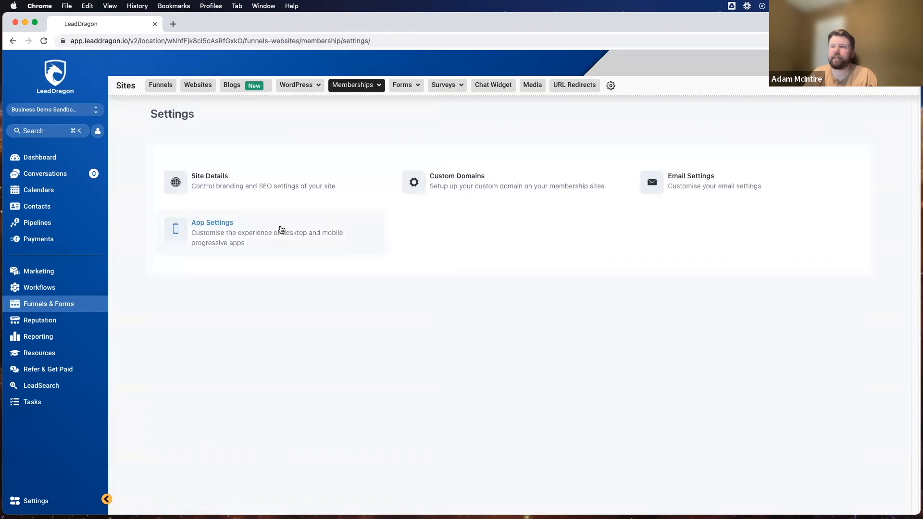
left_click(212, 236)
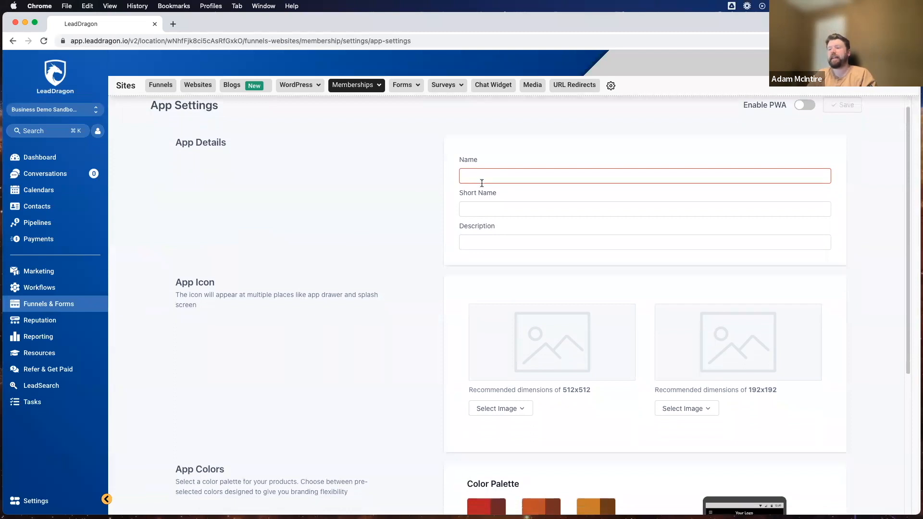
scroll(480, 183, "down", 5)
scroll(539, 225, "up", 3)
scroll(539, 224, "up", 2)
left_click(510, 191)
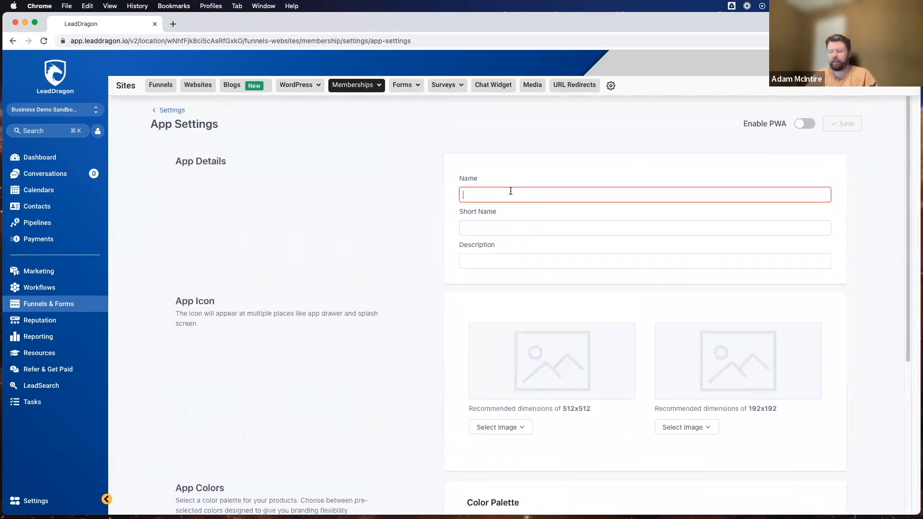
type("De")
key("BackSpace")
key("BackSpace")
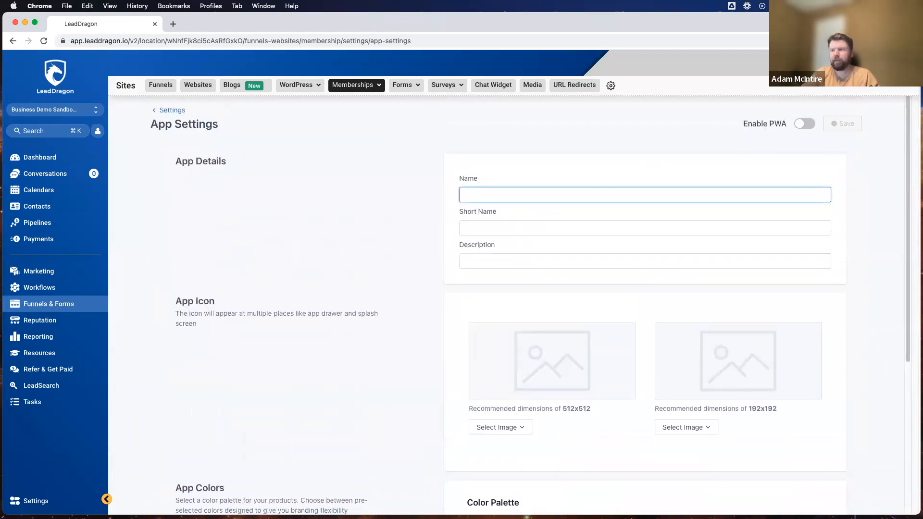
type("Business Demo Membershiop")
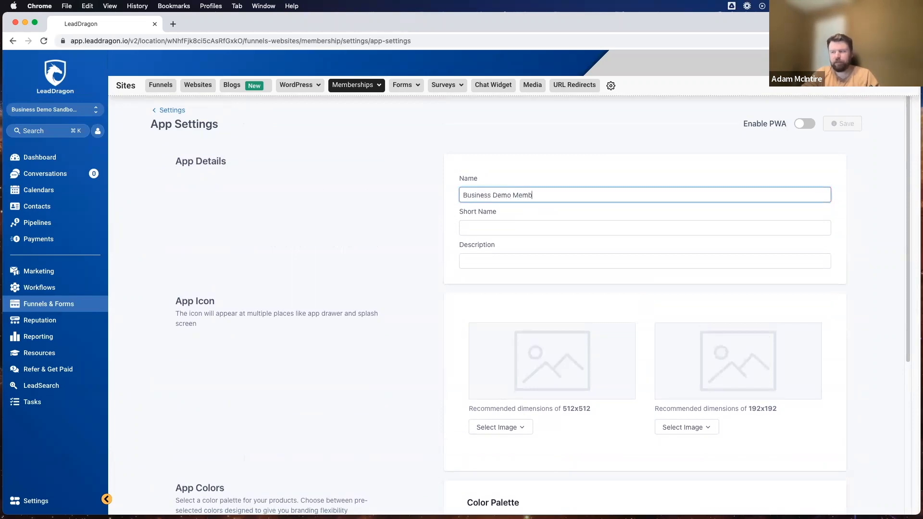
key("BackSpace")
key("BackSpace")
type("ps")
Set the short name to 'Demo Memberships' and paste the same text into the description.
left_click(490, 228)
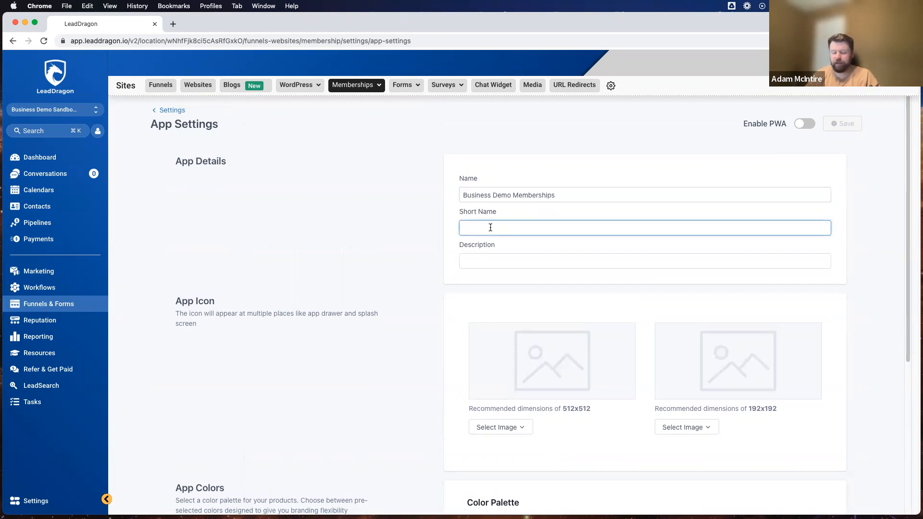
type("Demo Memberships")
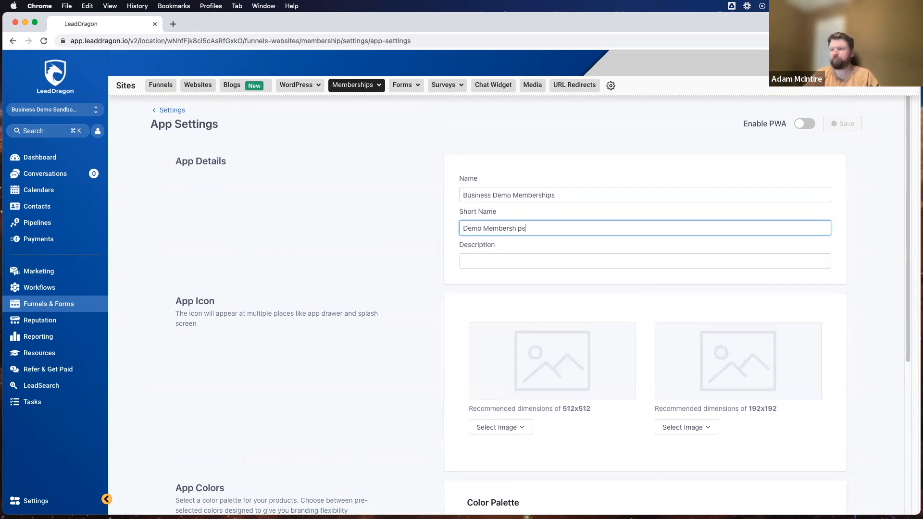
left_click(483, 259)
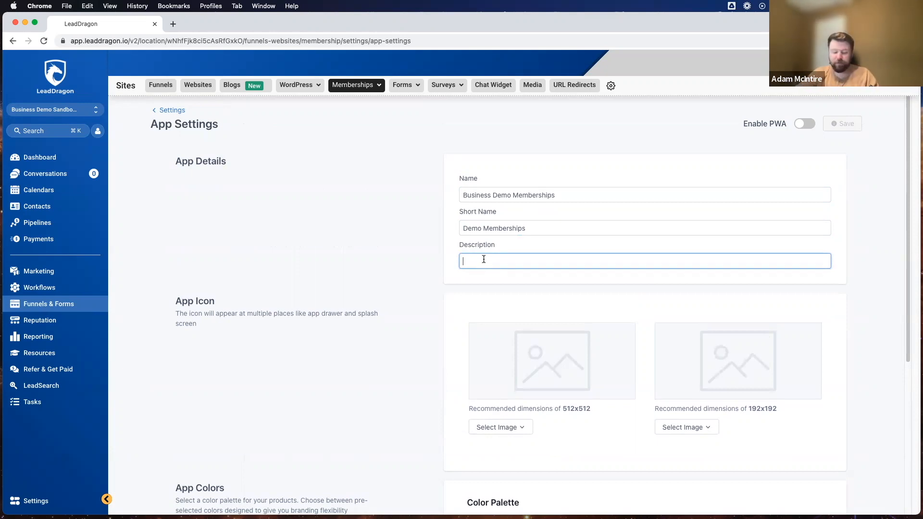
left_click_drag(532, 230, 439, 231)
key("cmd+c")
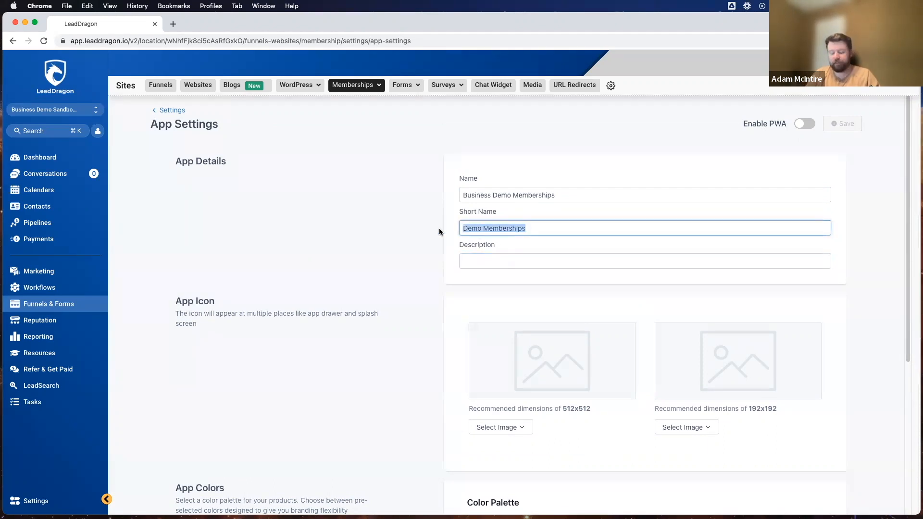
left_click(476, 260)
key("cmd+v")
scroll(402, 222, "down", 4)
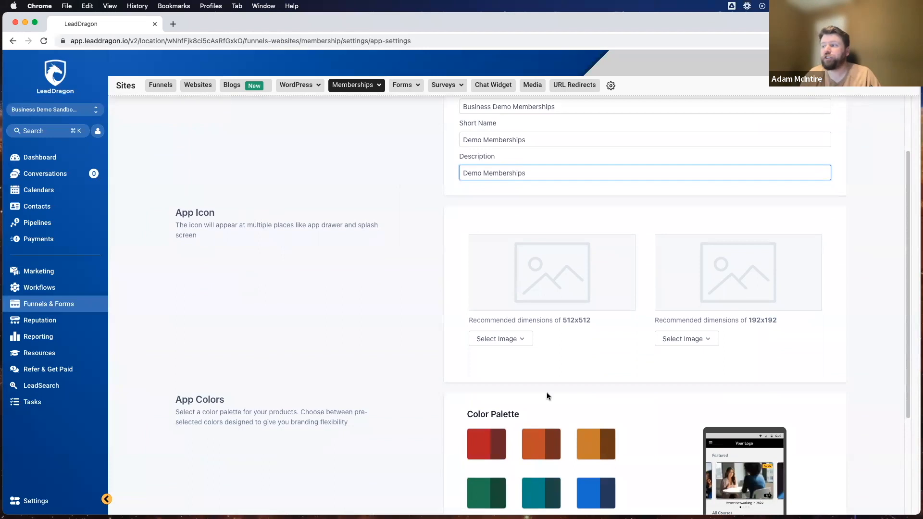
scroll(214, 262, "down", 2)
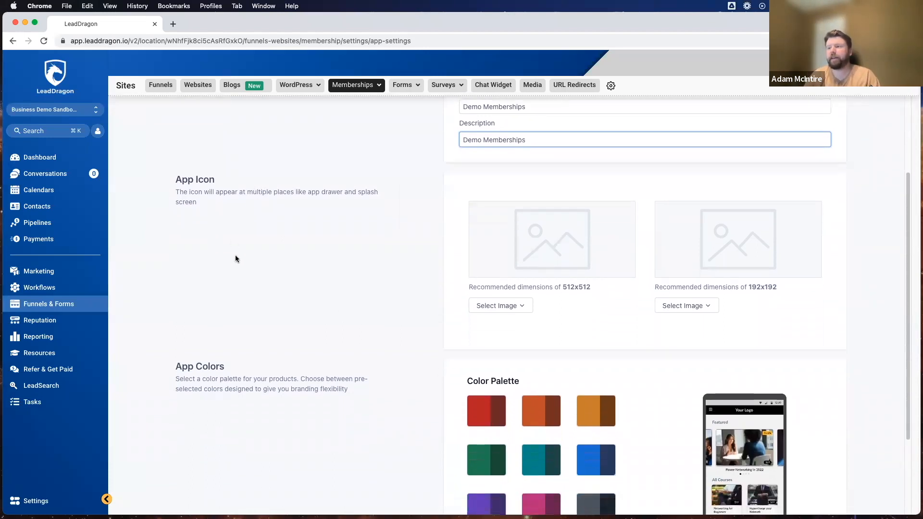
left_click(510, 306)
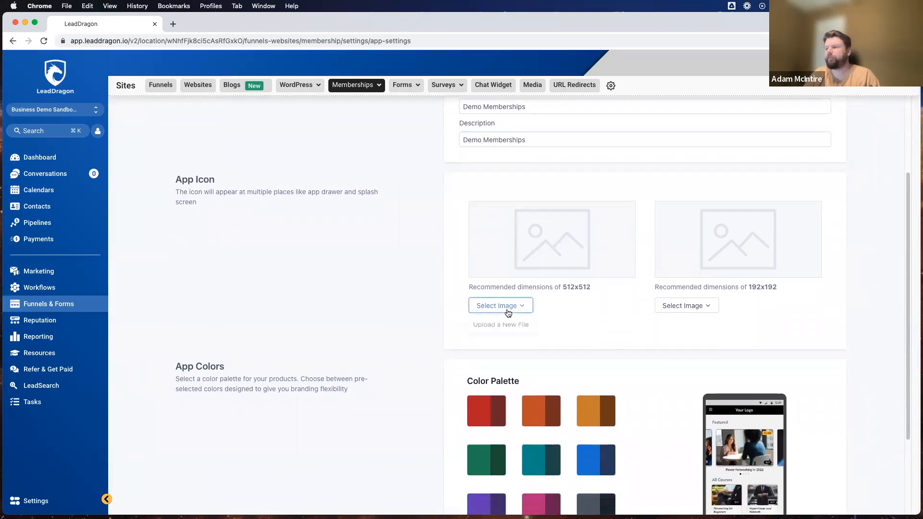
Upload the kisspng BOOM image as the 512x512 app icon and choose the Blue palette.
left_click(475, 326)
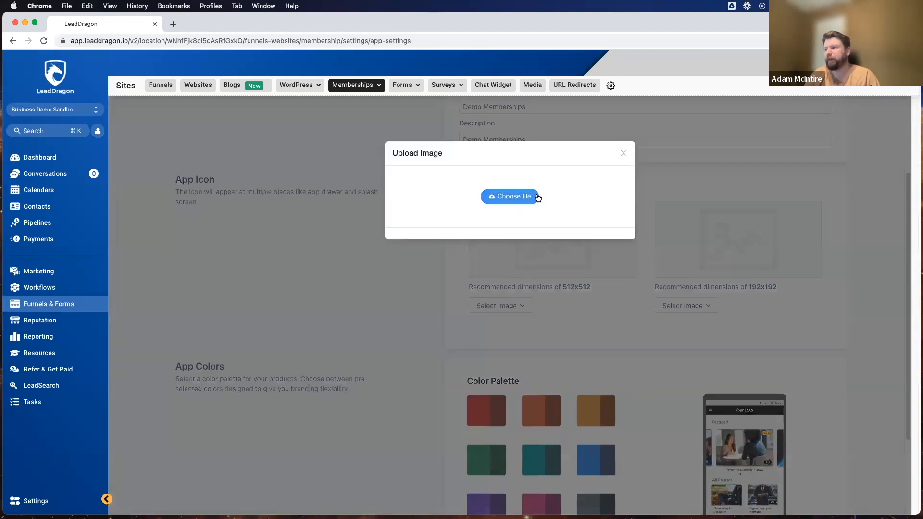
left_click(514, 197)
scroll(397, 248, "down", 10)
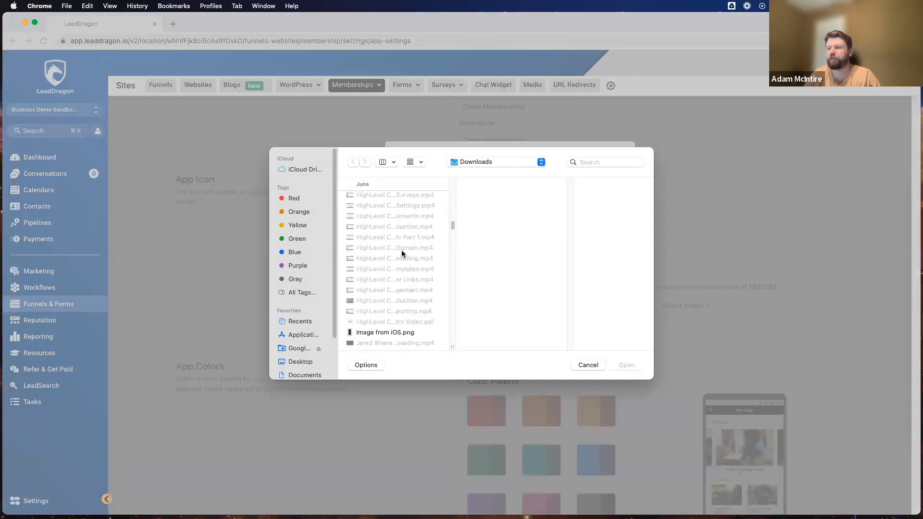
scroll(401, 251, "down", 10)
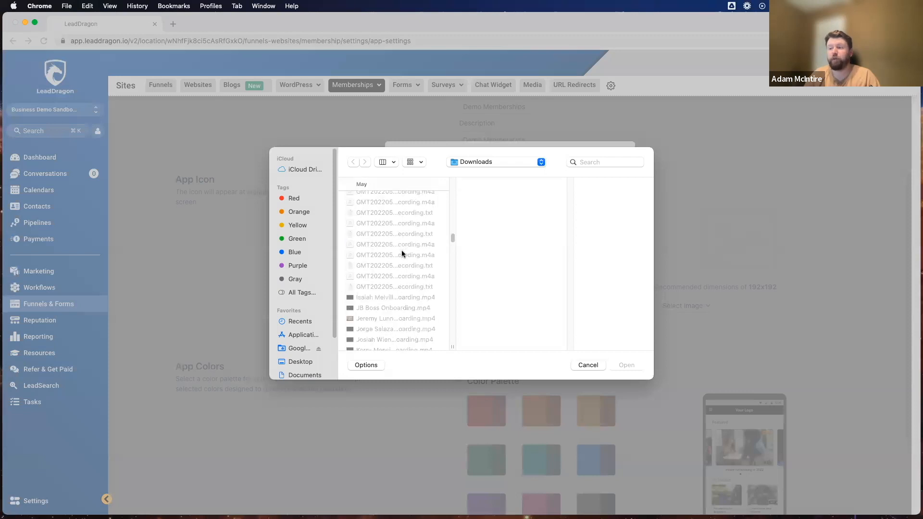
scroll(402, 252, "up", 5)
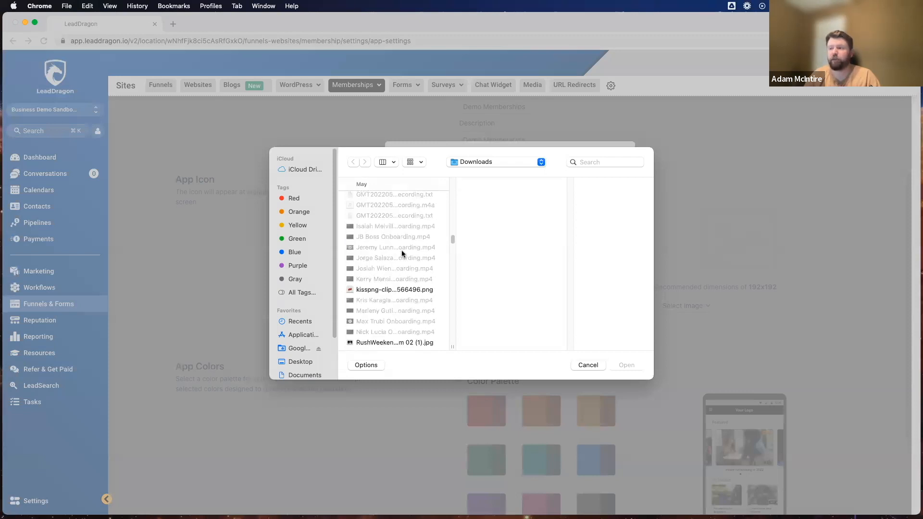
left_click(398, 289)
left_click(624, 365)
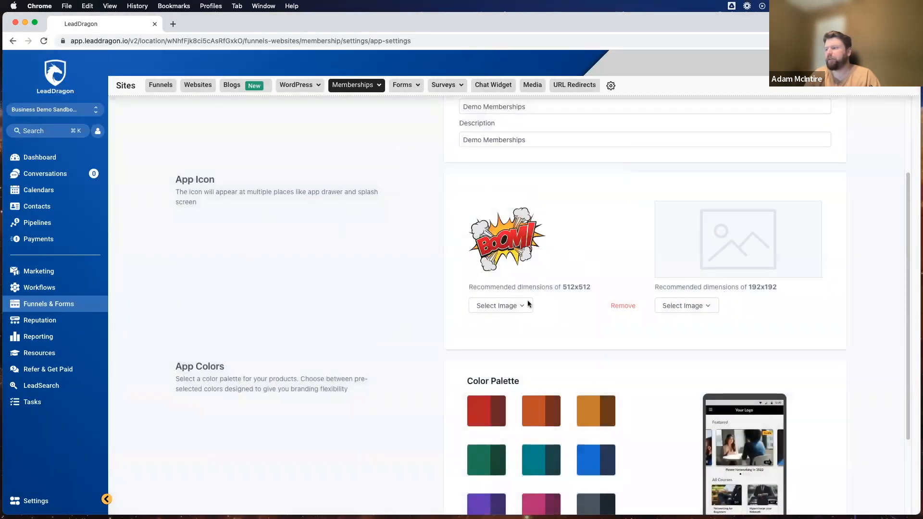
scroll(481, 288, "down", 5)
scroll(384, 264, "up", 8)
scroll(321, 236, "down", 8)
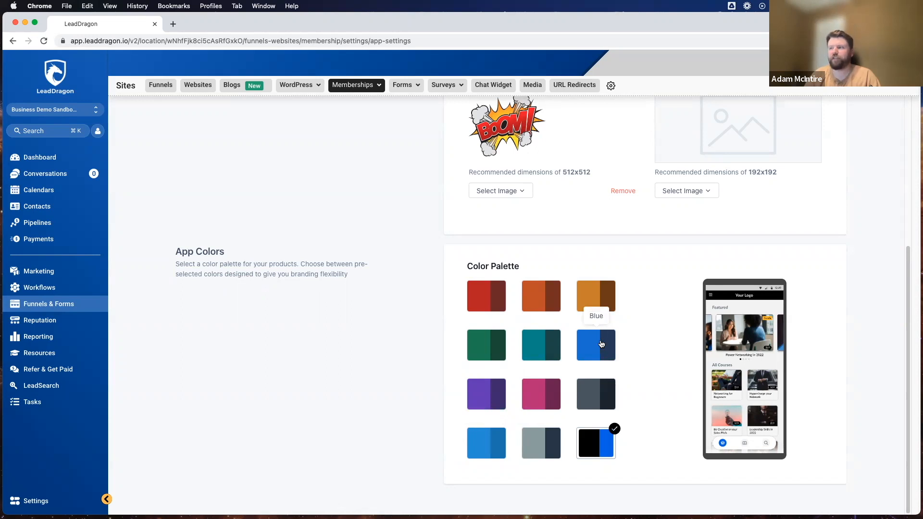
left_click(600, 352)
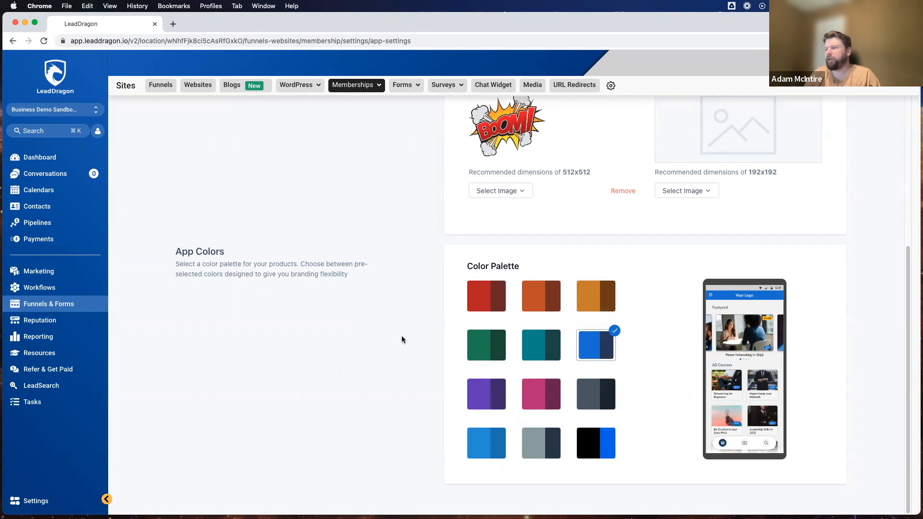
Enable the progressive web app option, save the app settings, and go back to Settings.
scroll(408, 336, "up", 5)
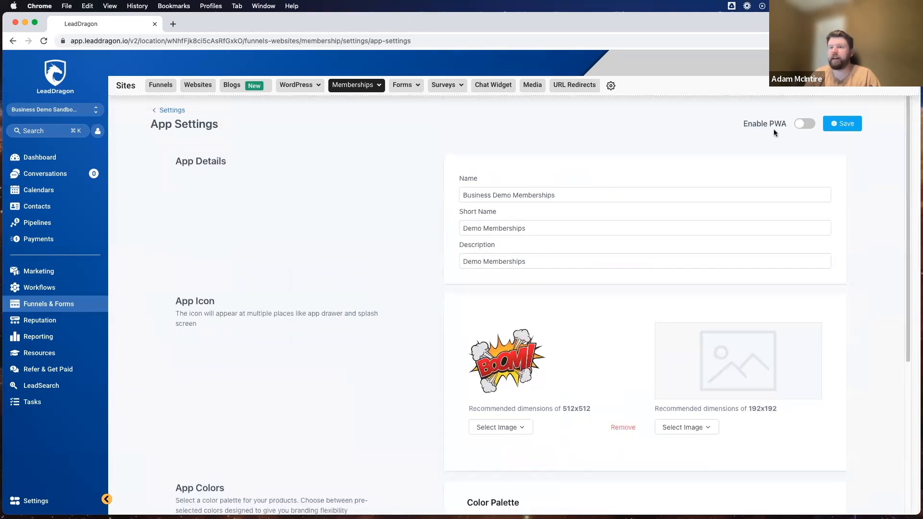
left_click(804, 124)
left_click(839, 124)
scroll(762, 254, "down", 5)
scroll(762, 254, "up", 5)
left_click(848, 126)
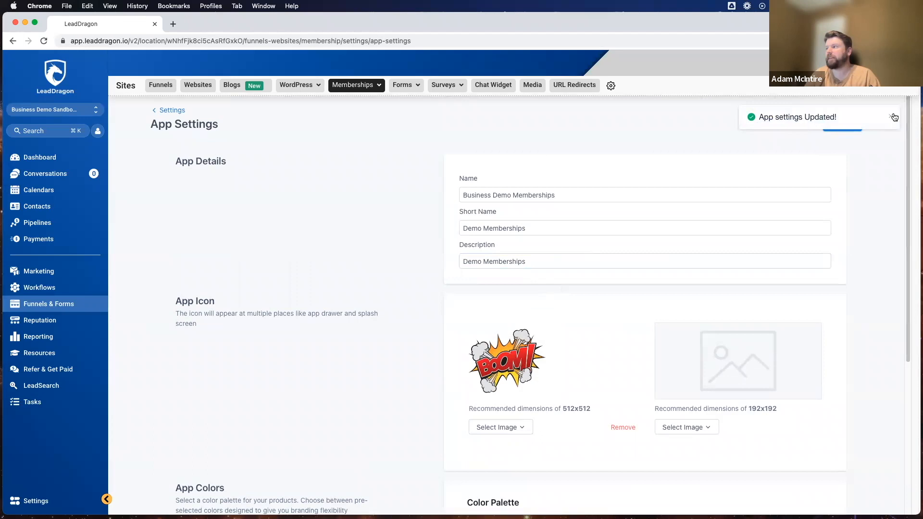
scroll(307, 275, "down", 5)
scroll(308, 278, "up", 5)
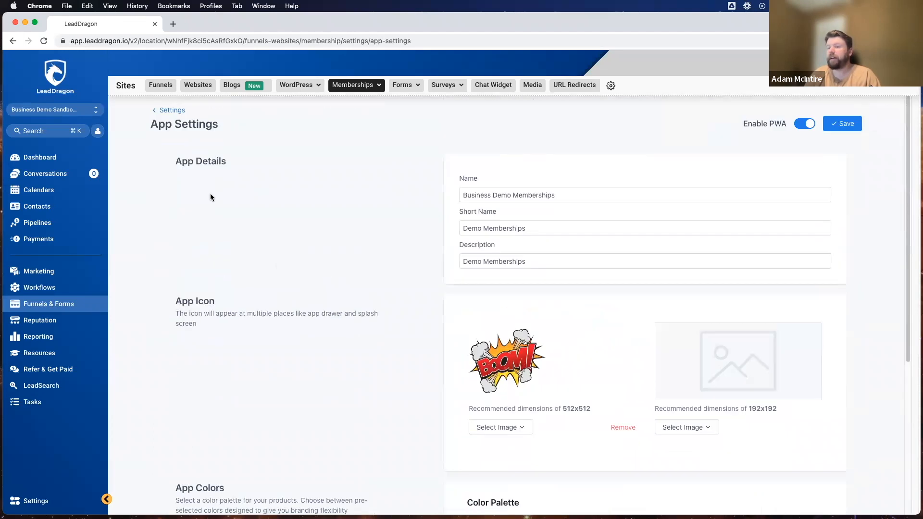
left_click(178, 112)
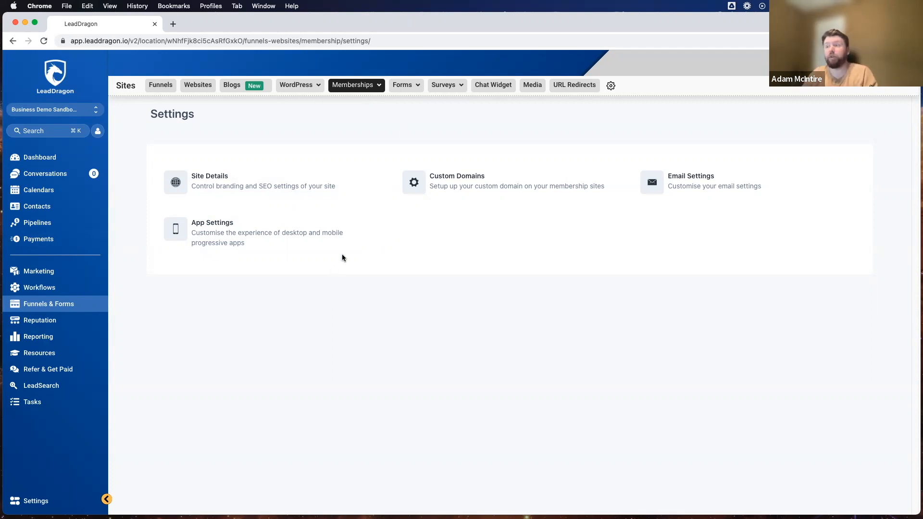
Open the Copywriting Hacks offer from Memberships > Offers and bring up its checkout preview.
left_click(382, 85)
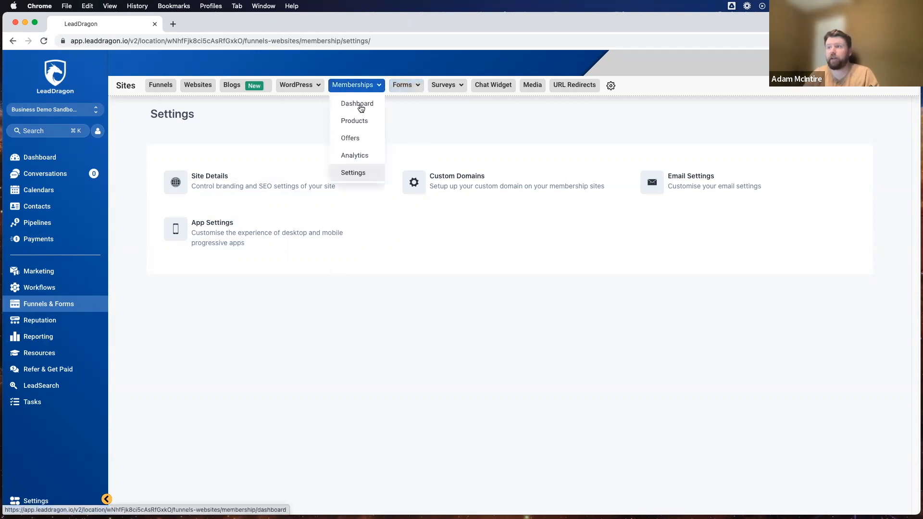
left_click(353, 137)
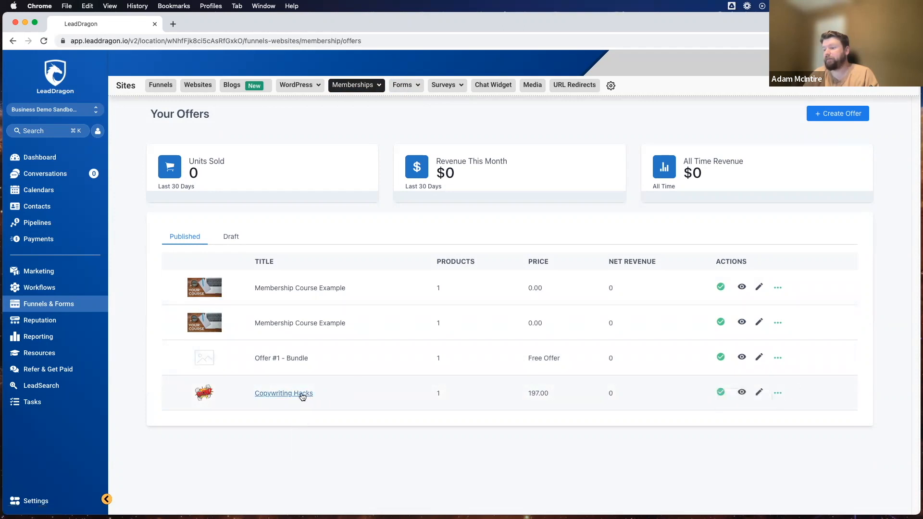
left_click(301, 393)
left_click(263, 143)
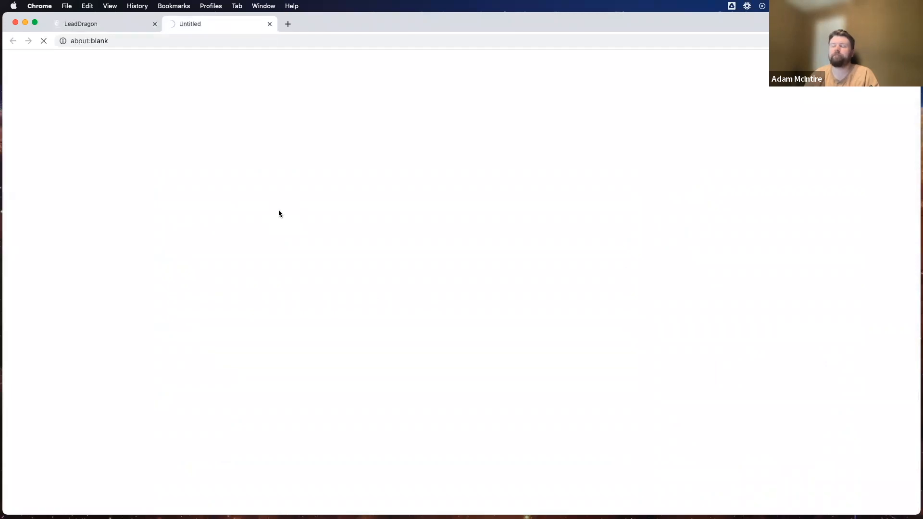
left_click(107, 28)
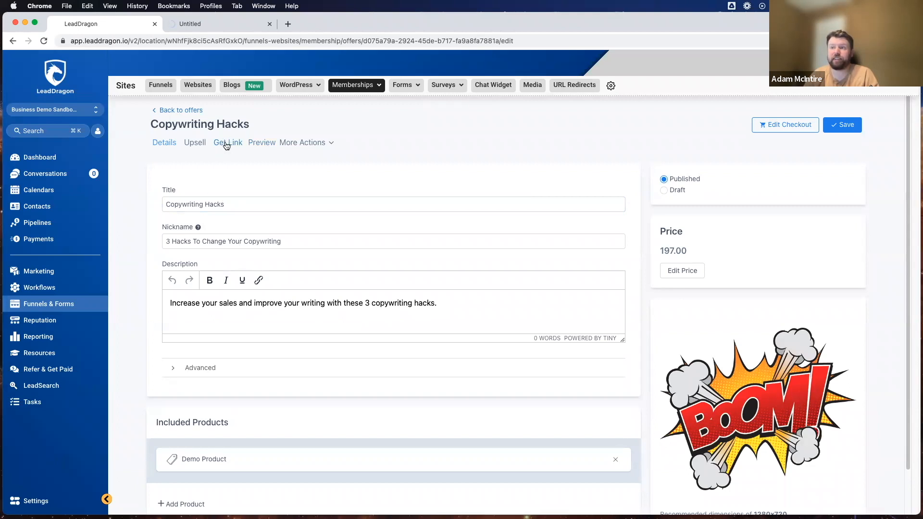
left_click(199, 25)
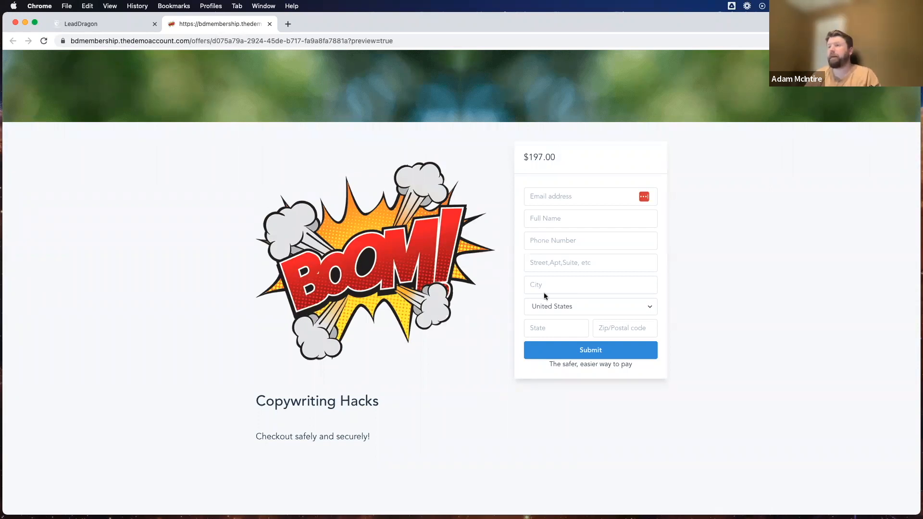
Close the Copywriting Hacks checkout preview tab and go back to Your Offers.
left_click(270, 24)
left_click(270, 202)
scroll(267, 198, "down", 1)
scroll(267, 198, "up", 1)
left_click(168, 114)
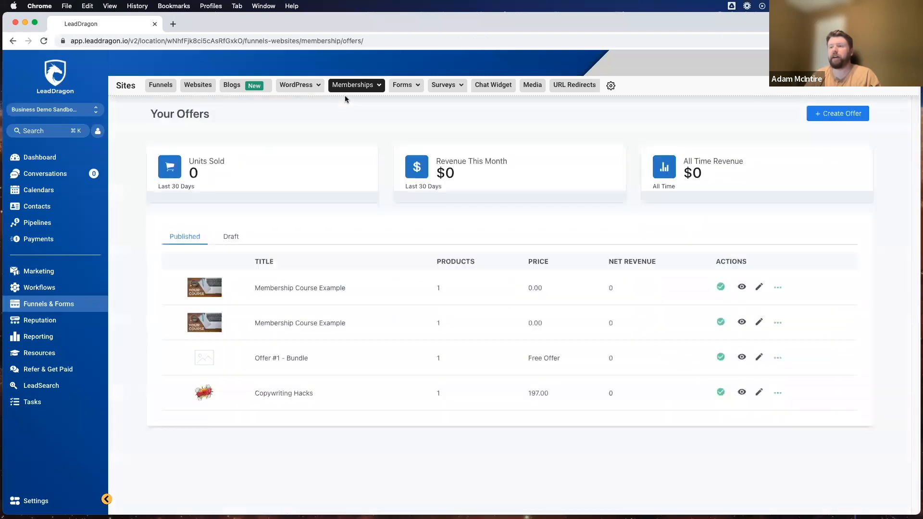
Confirm Copywriting Hacks is listed at $197.00 under Payments > Products, then go to Funnels.
left_click(25, 241)
left_click(361, 86)
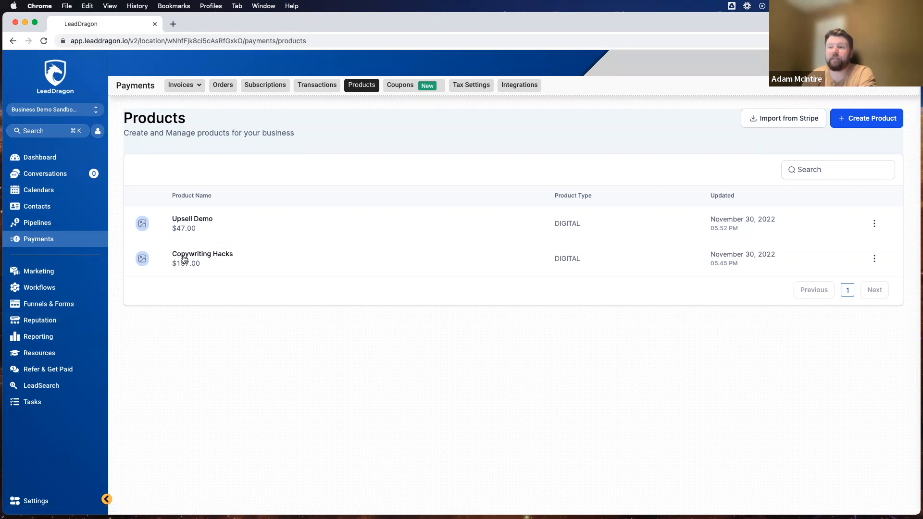
left_click_drag(121, 118, 203, 117)
left_click(237, 122)
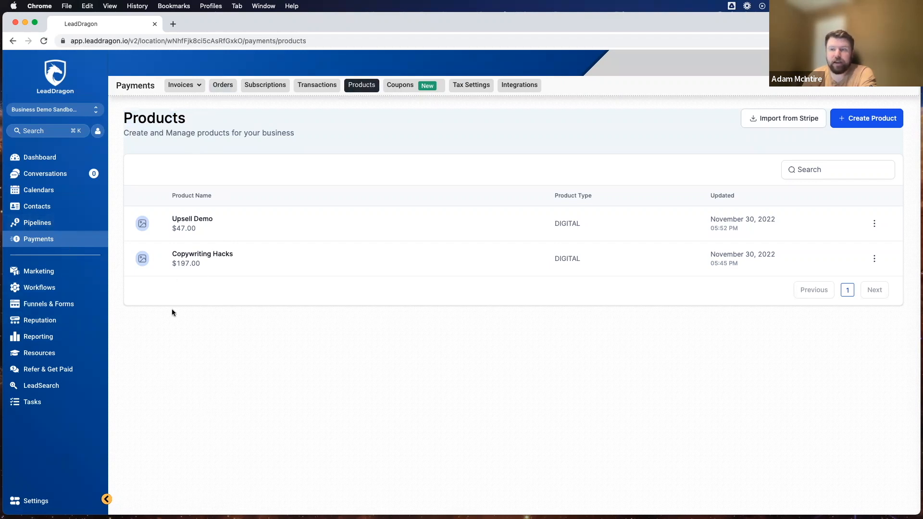
left_click(35, 305)
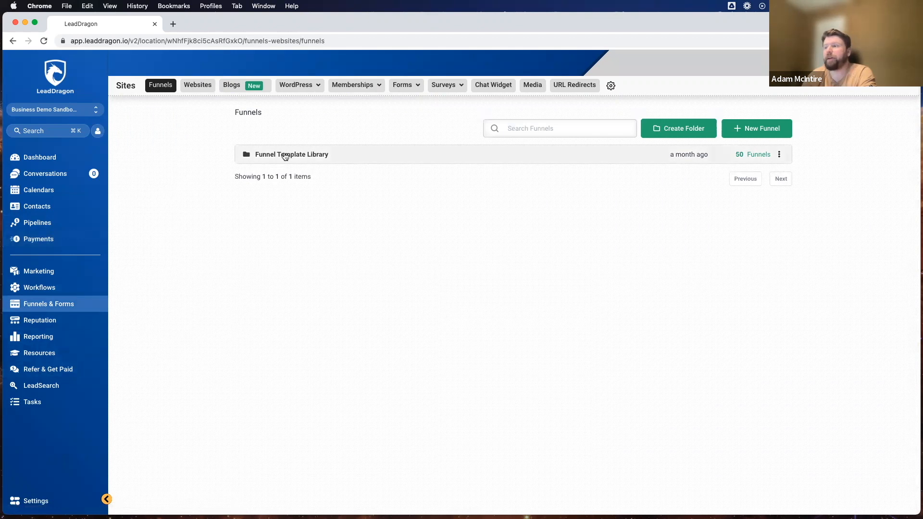
In the Funnel Template Library, go to page 2 and select Turo Course Sales Funnel Template.
left_click(285, 156)
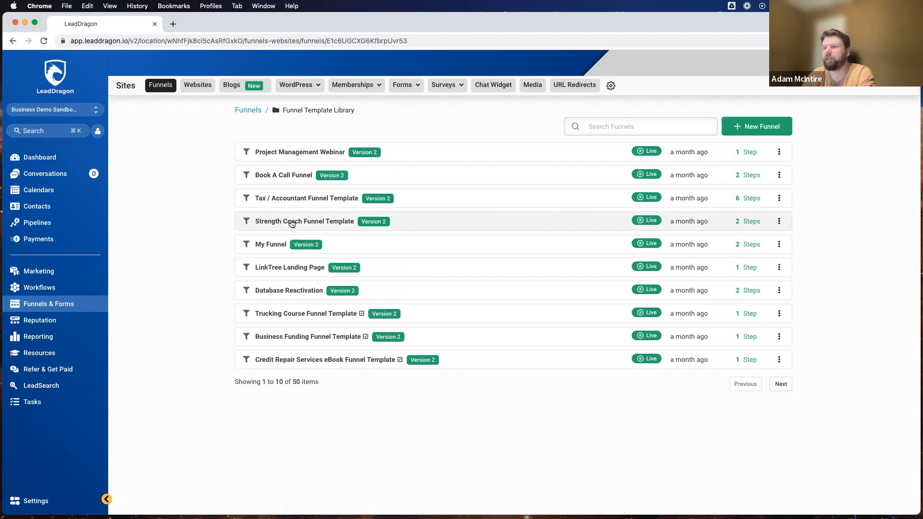
left_click(782, 384)
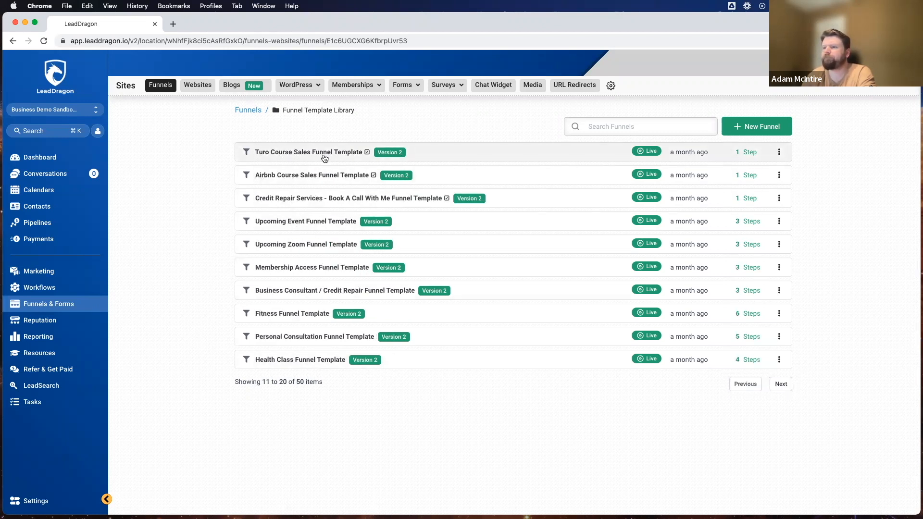
left_click(265, 154)
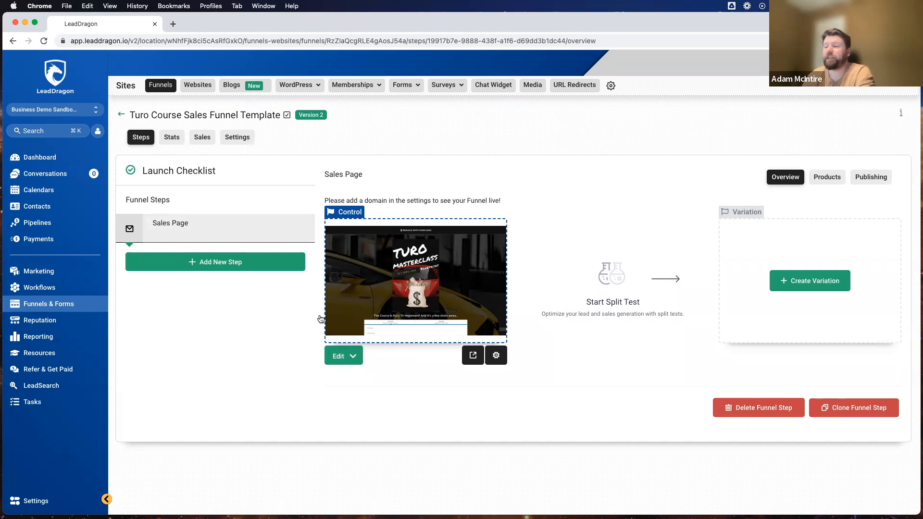
Open the Turo Masterclass sales page in the builder and bring up its two-step order form settings.
left_click(418, 280)
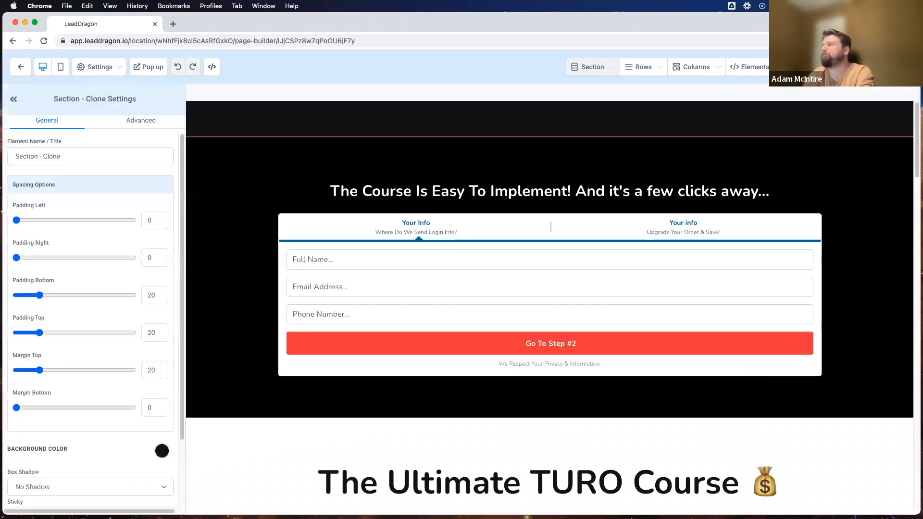
scroll(512, 239, "down", 15)
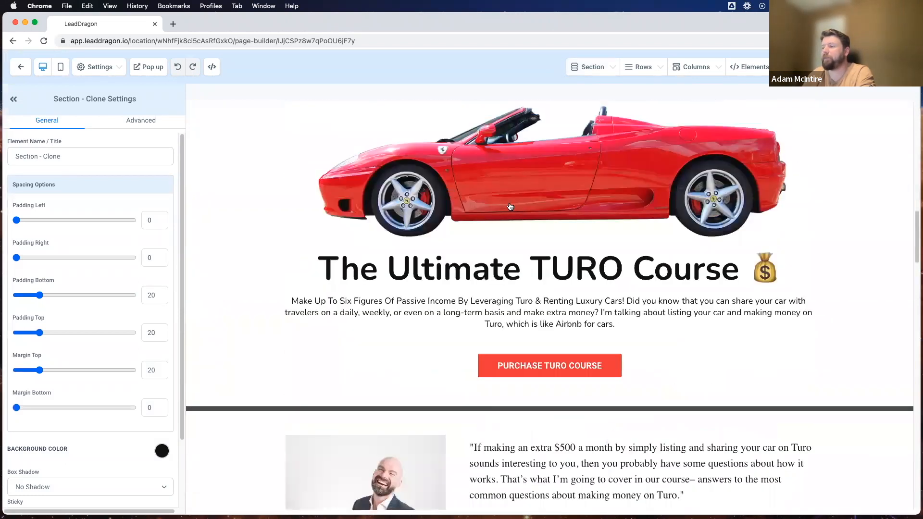
scroll(507, 207, "up", 3)
scroll(557, 193, "up", 7)
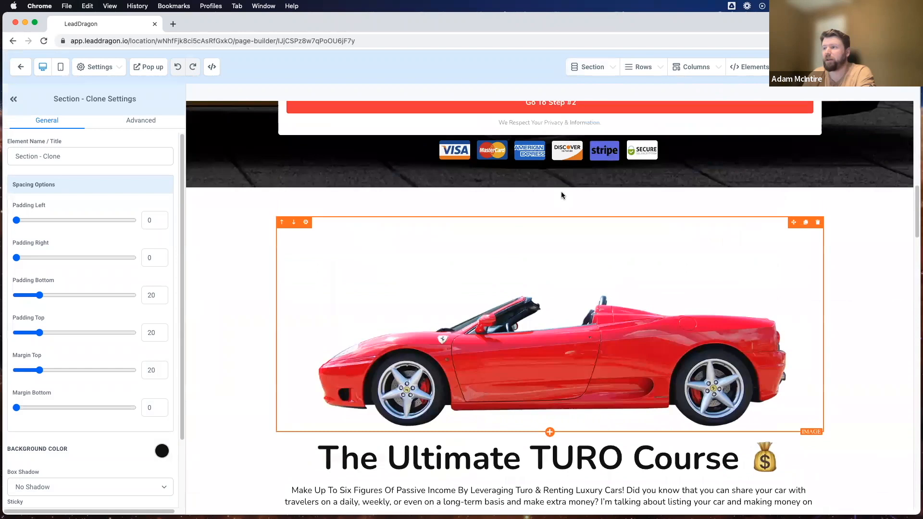
scroll(419, 225, "down", 2)
left_click(424, 215)
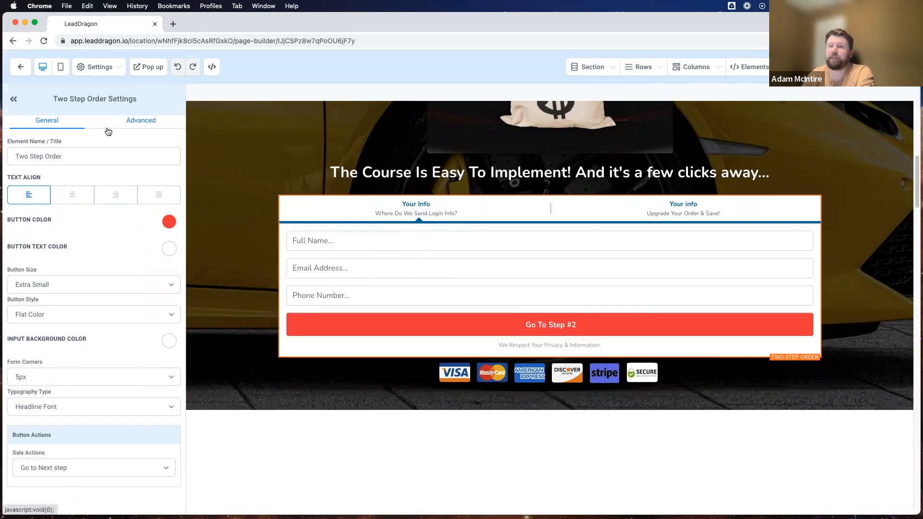
Show the order form's Advanced options and inspect the step 1 'Your Info' headline.
left_click_drag(142, 100, 48, 98)
left_click(72, 99)
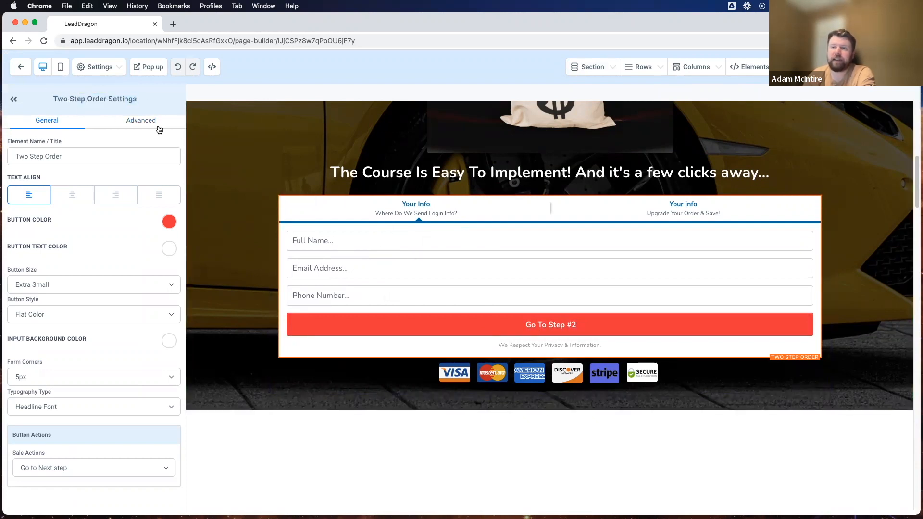
left_click(140, 125)
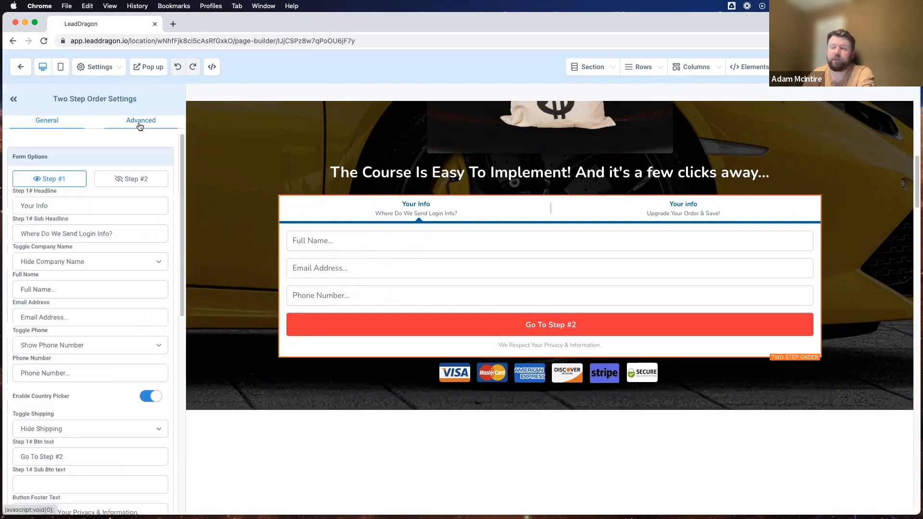
left_click_drag(119, 234, 17, 232)
left_click(66, 204)
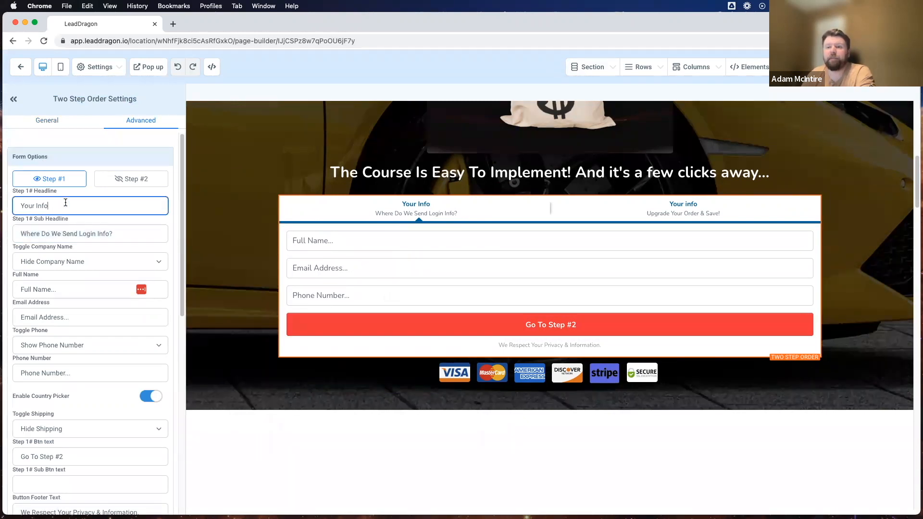
left_click_drag(403, 201, 432, 202)
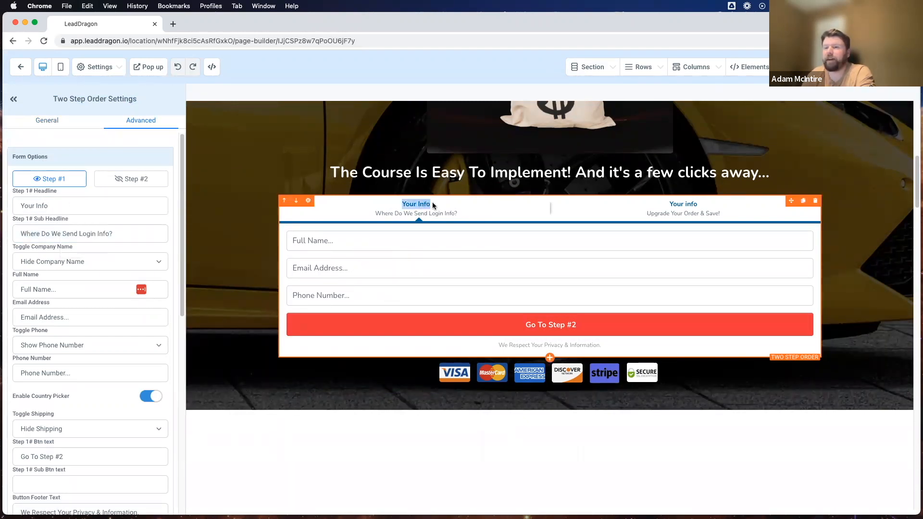
left_click(460, 210)
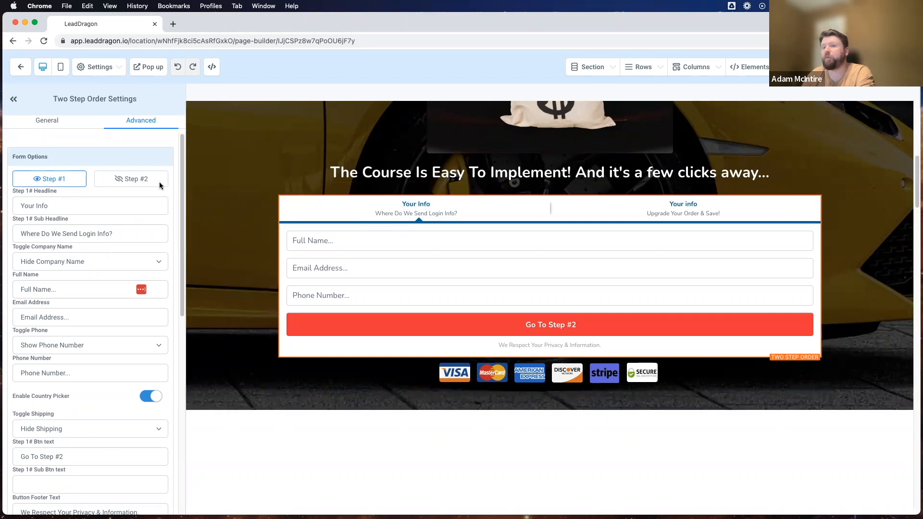
Preview the payment step, switch back to step 1, then exit the page builder.
left_click(118, 184)
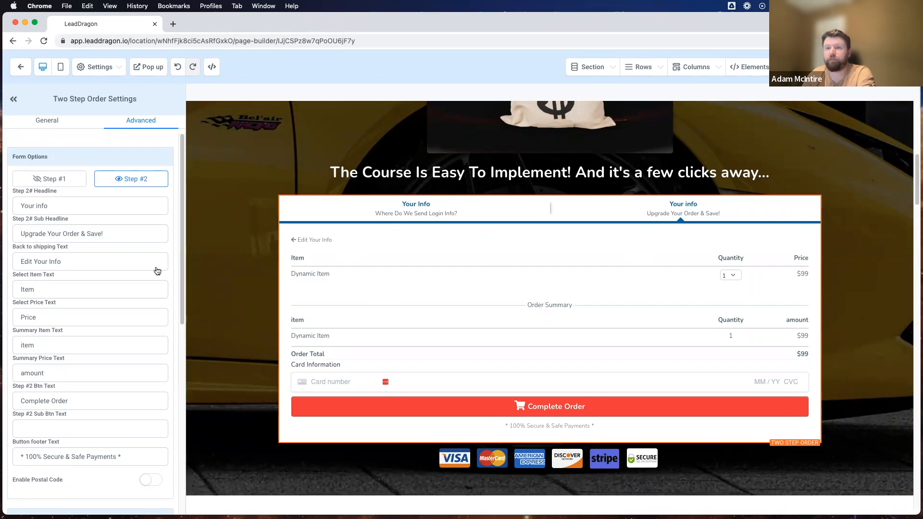
left_click(49, 179)
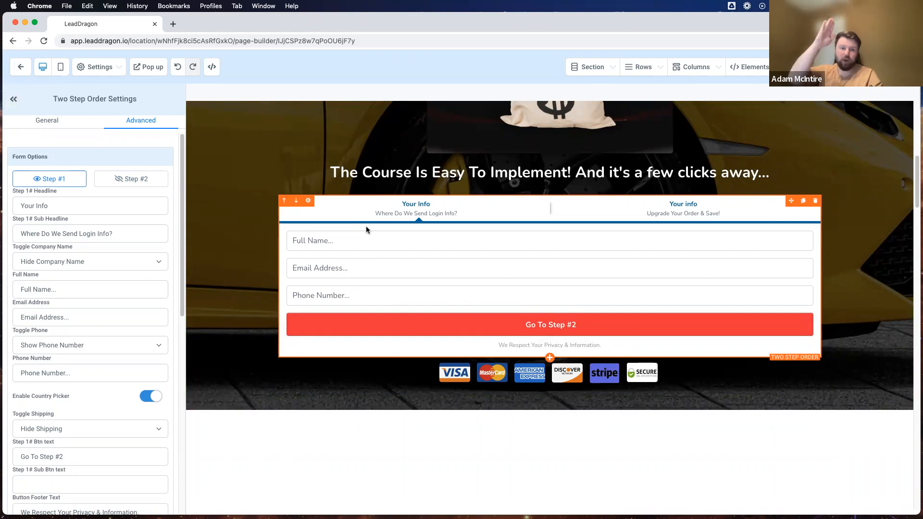
scroll(514, 228, "up", 10)
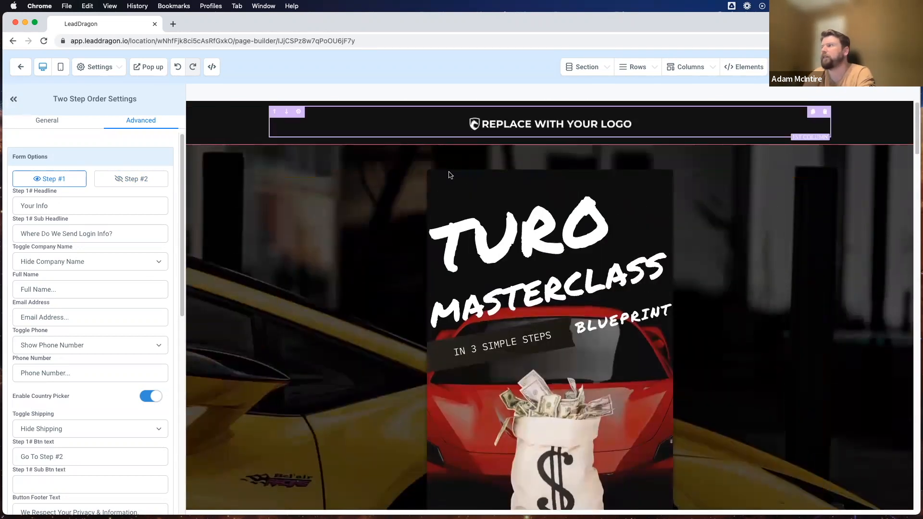
left_click(20, 67)
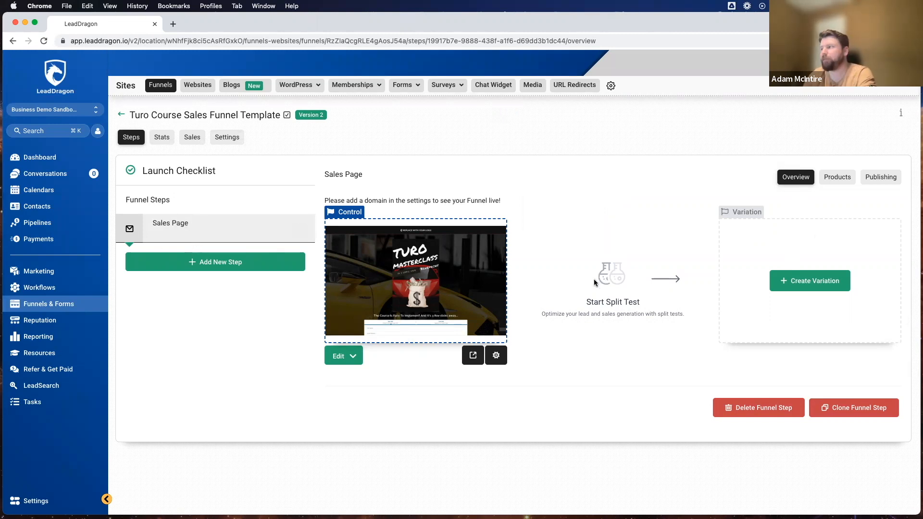
Show the products attached to the Sales Page step.
left_click(835, 177)
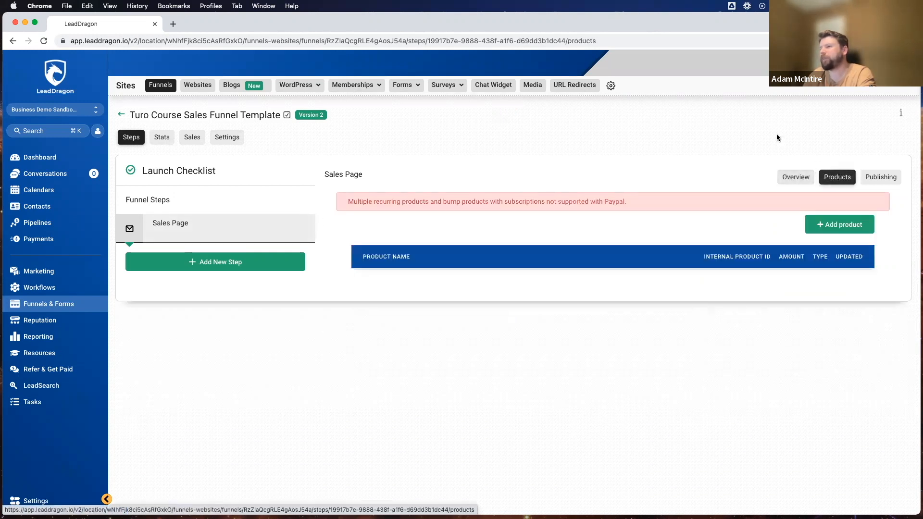
Add the Copywriting Hacks product at its $197/month price to the Sales Page and save it.
left_click(836, 224)
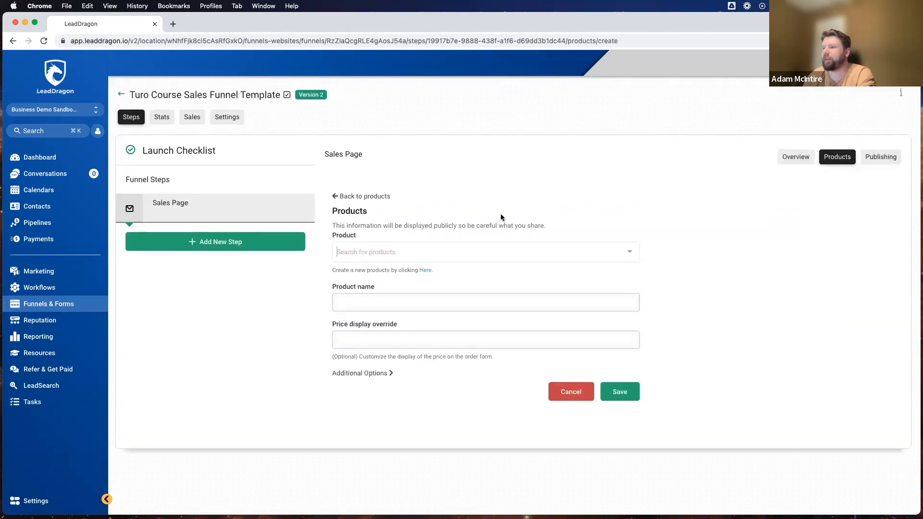
left_click(365, 250)
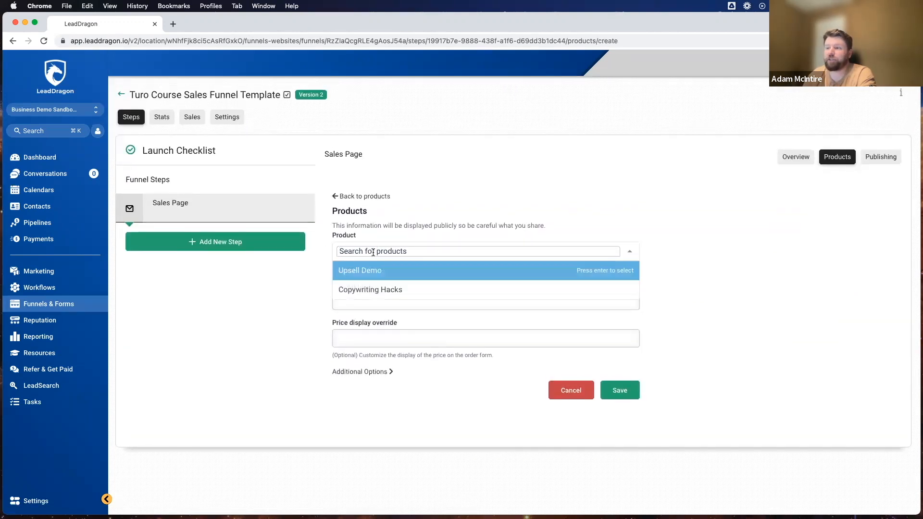
left_click(356, 289)
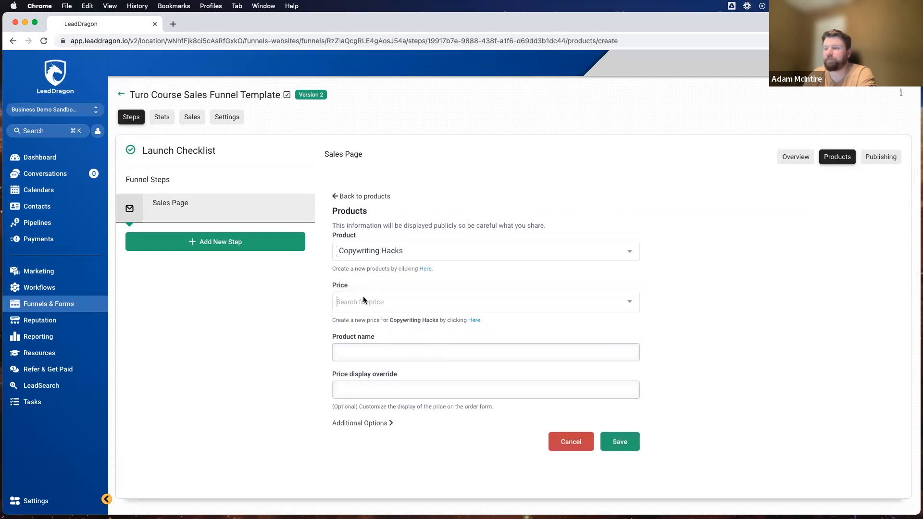
left_click(364, 301)
left_click(364, 322)
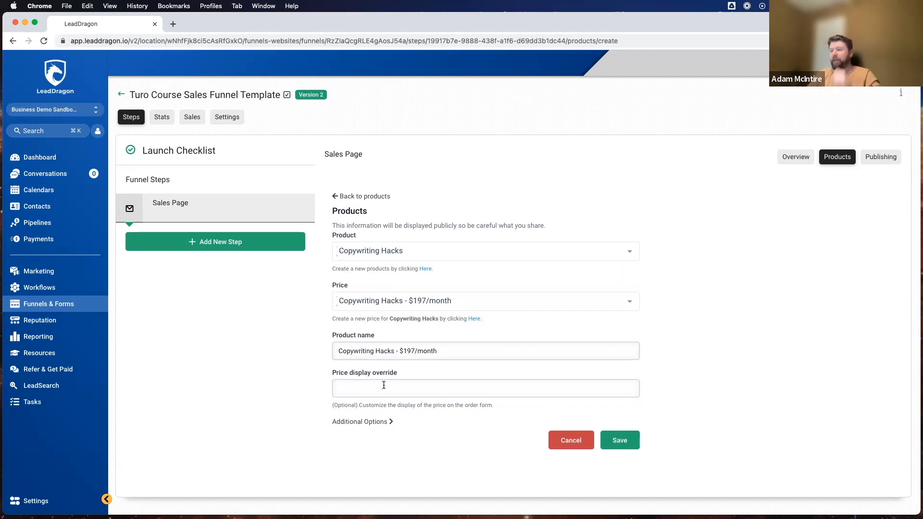
left_click(366, 426)
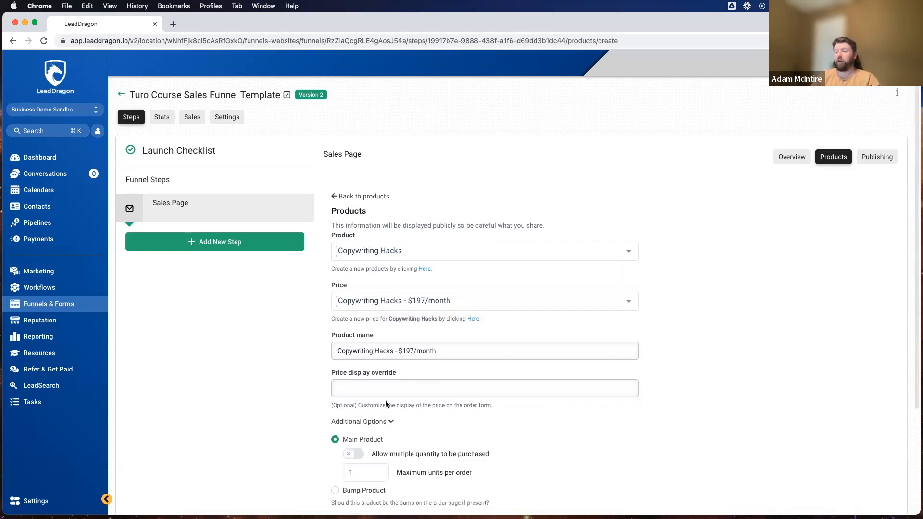
scroll(382, 411, "down", 3)
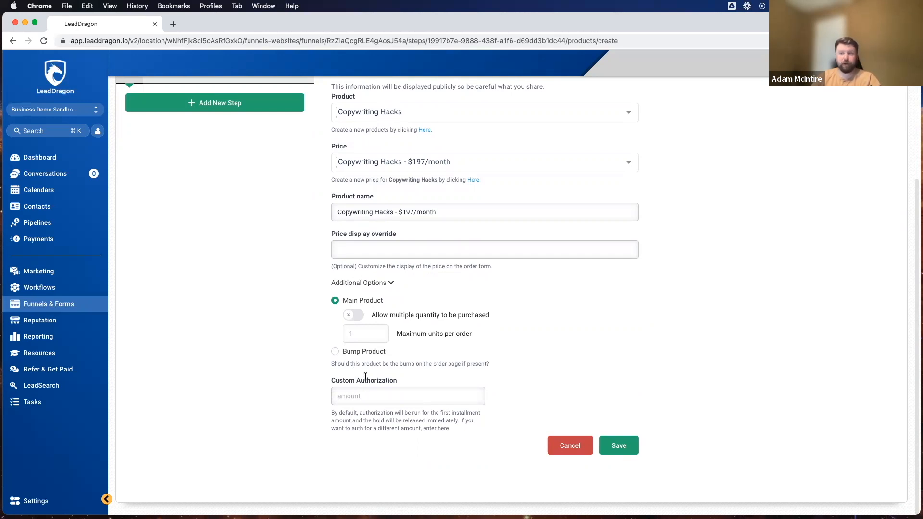
left_click(371, 284)
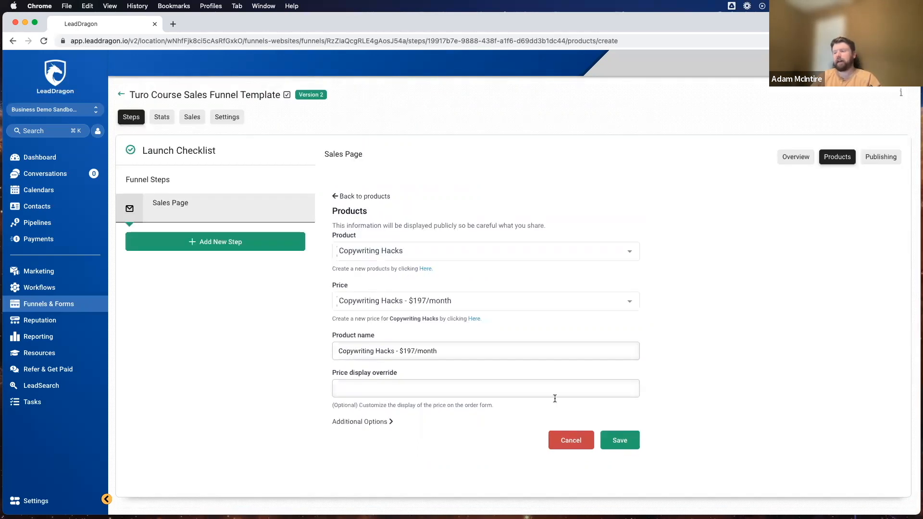
left_click(624, 441)
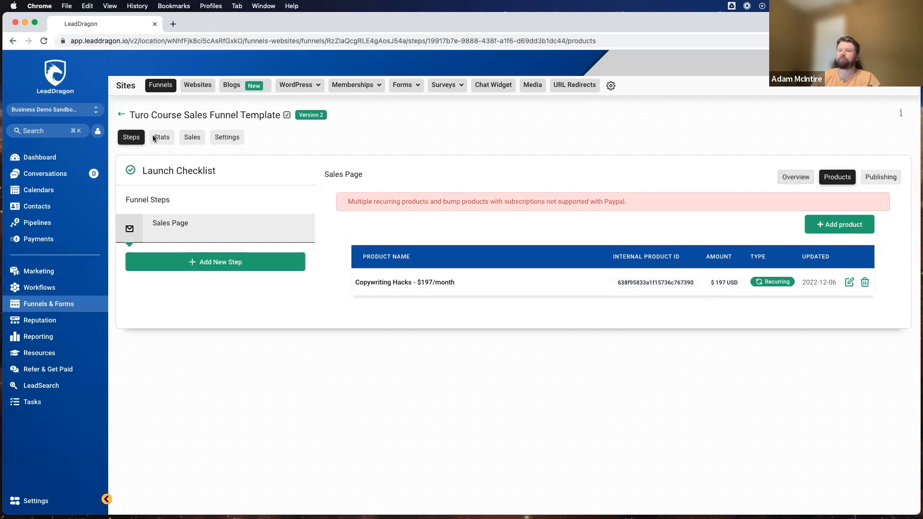
left_click(780, 178)
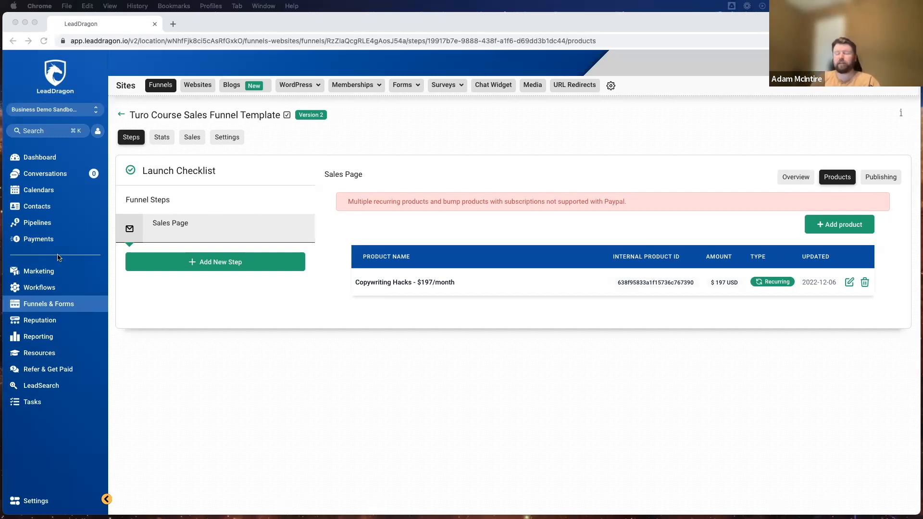
left_click(35, 289)
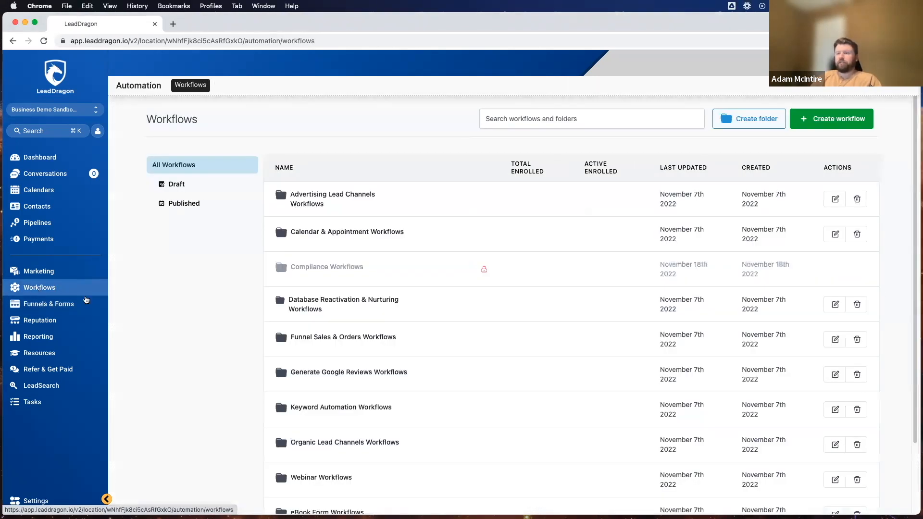
scroll(243, 276, "down", 3)
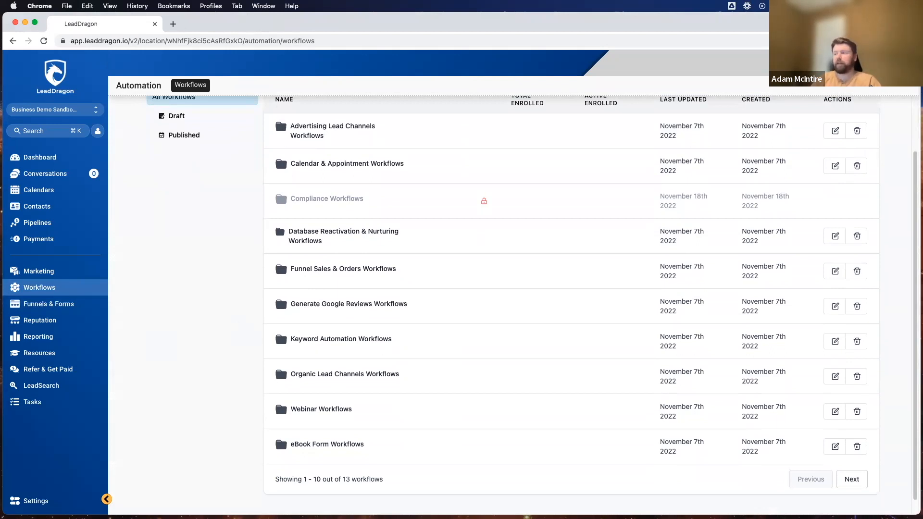
scroll(480, 266, "up", 3)
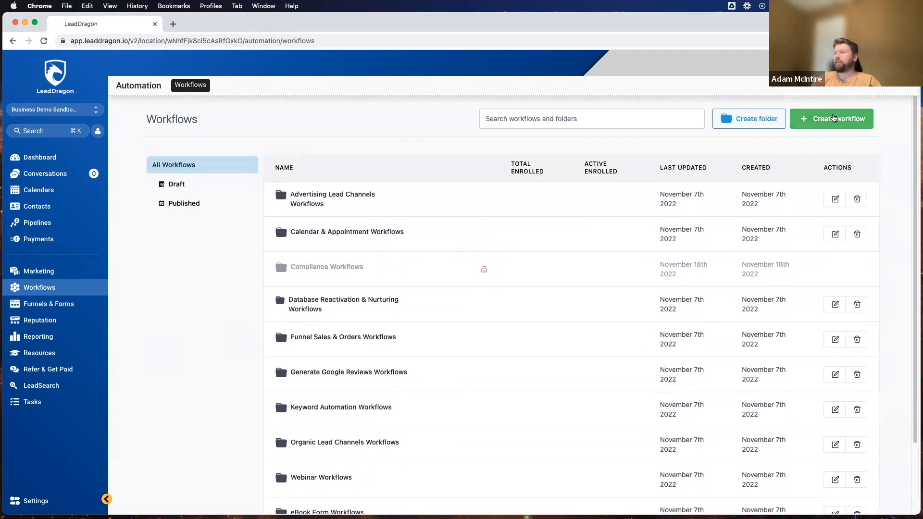
left_click(834, 120)
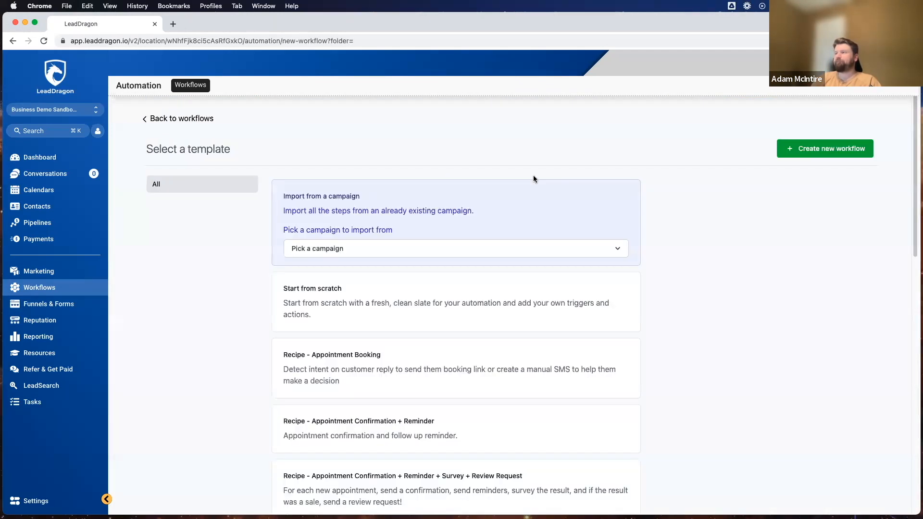
left_click(316, 295)
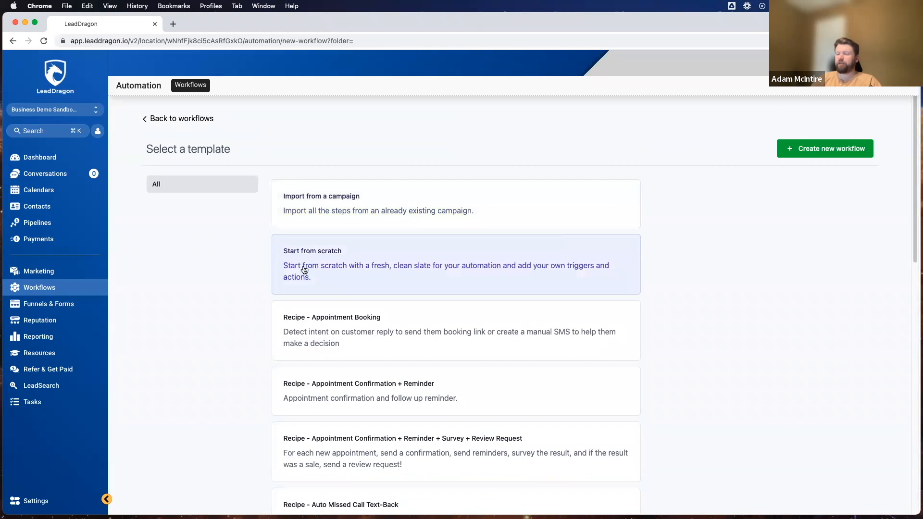
left_click(837, 149)
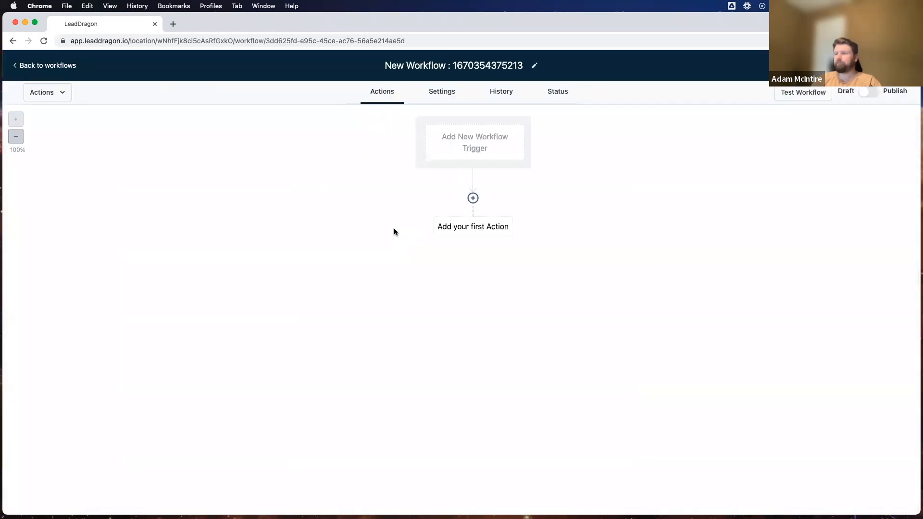
Replace the default workflow title with 'Copywriting Hacks Offer Purchases --> Grant Access'.
left_click(447, 65)
triple_click(447, 65)
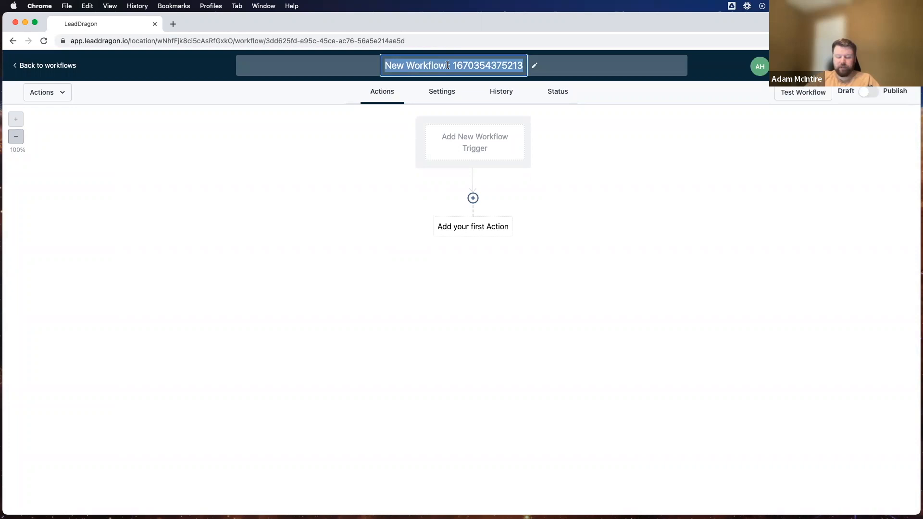
type("Copy")
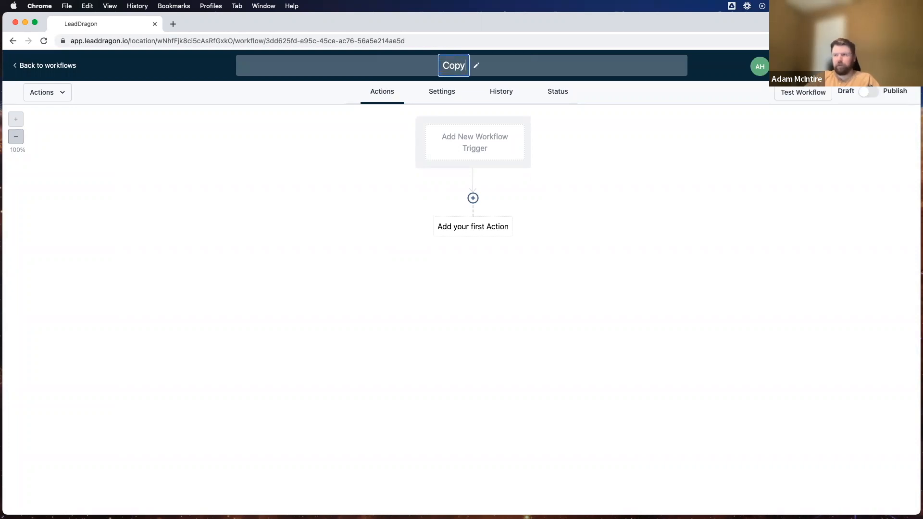
type("writing ")
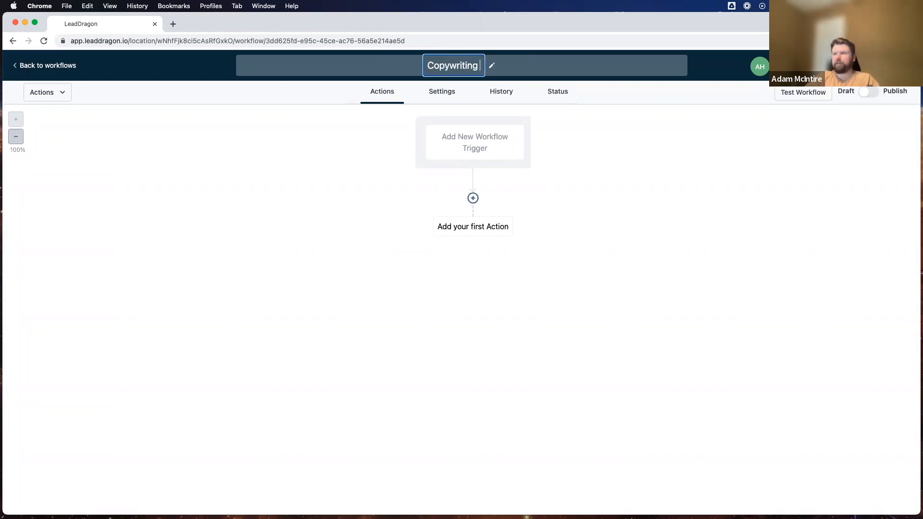
type("Hacks Offer Purchases --> Grant Access")
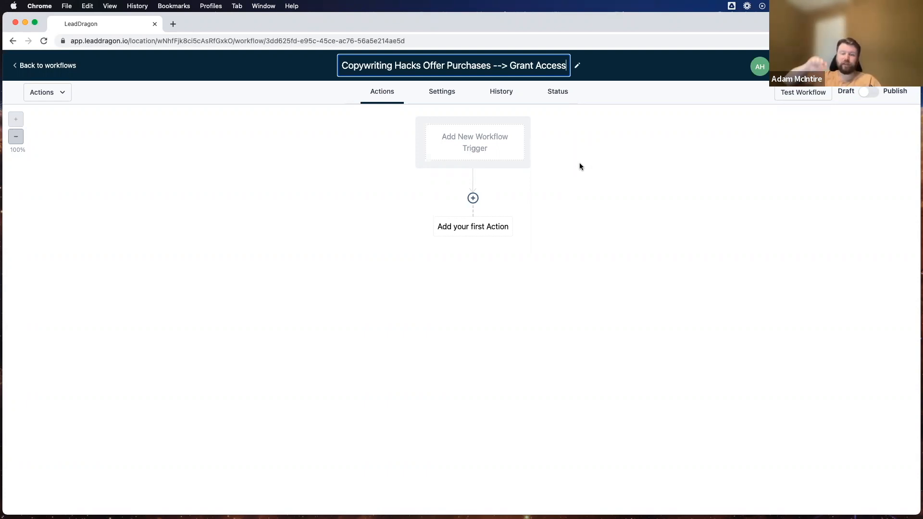
Choose Order Form Submission as the workflow trigger and begin adding a filter.
left_click(466, 141)
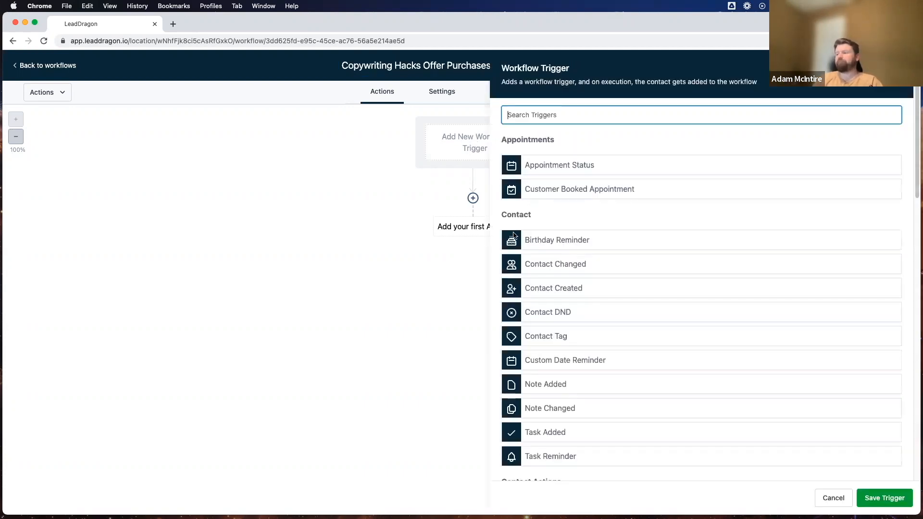
scroll(558, 213, "down", 3)
scroll(564, 211, "up", 2)
scroll(562, 212, "down", 4)
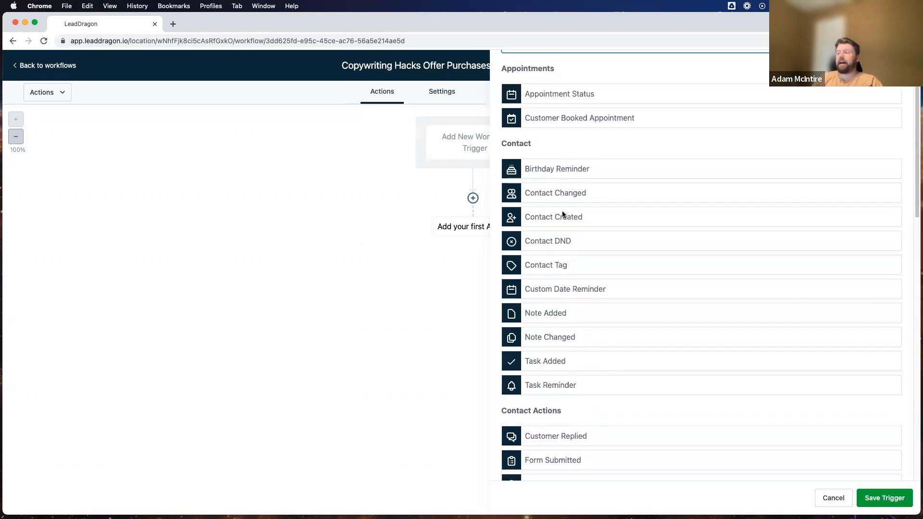
left_click_drag(564, 257, 507, 256)
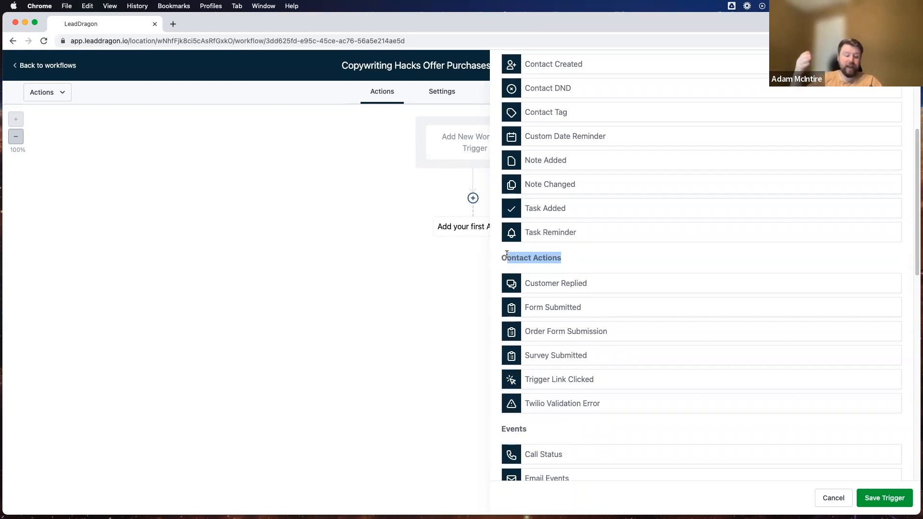
left_click(552, 255)
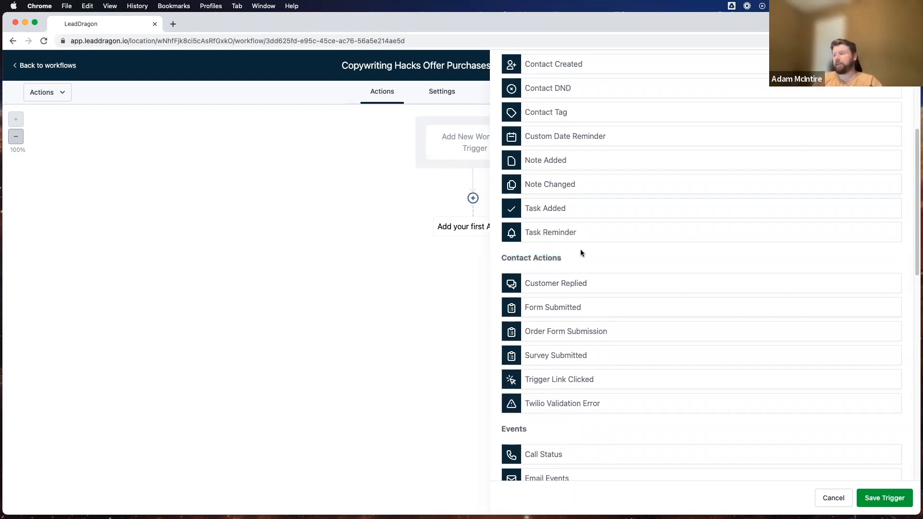
scroll(580, 249, "down", 2)
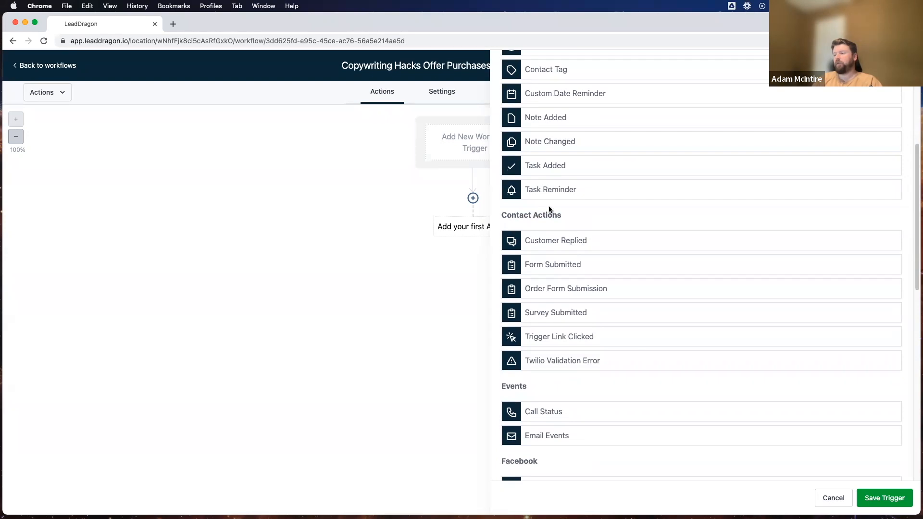
left_click(563, 283)
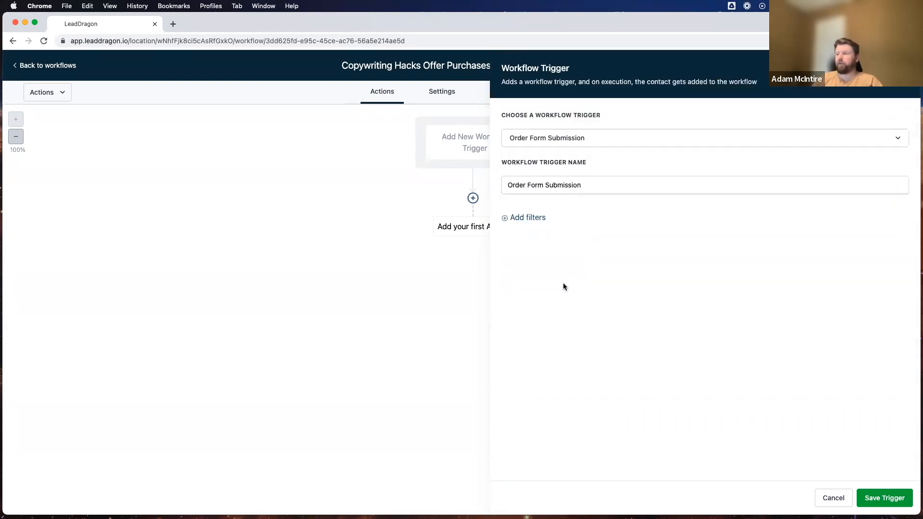
left_click(537, 220)
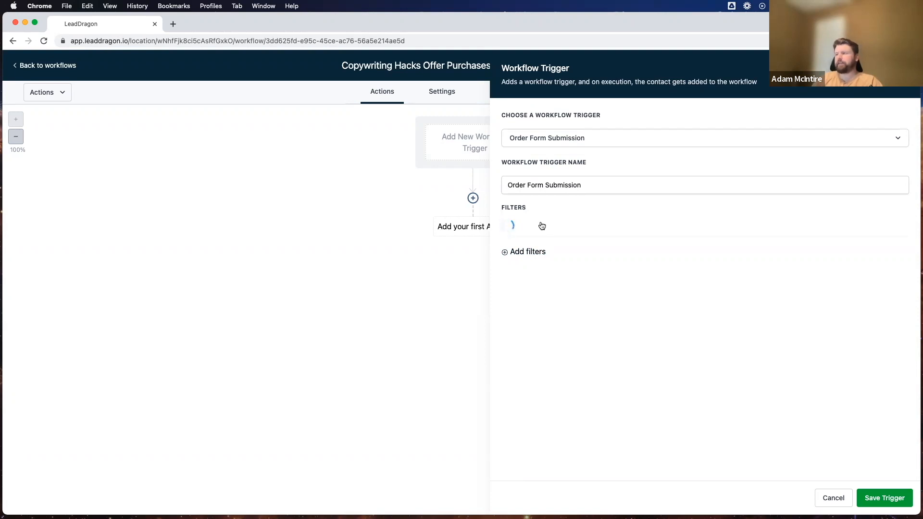
Filter the trigger on funnel/website Turo Course Sales Funnel Template.
left_click(538, 231)
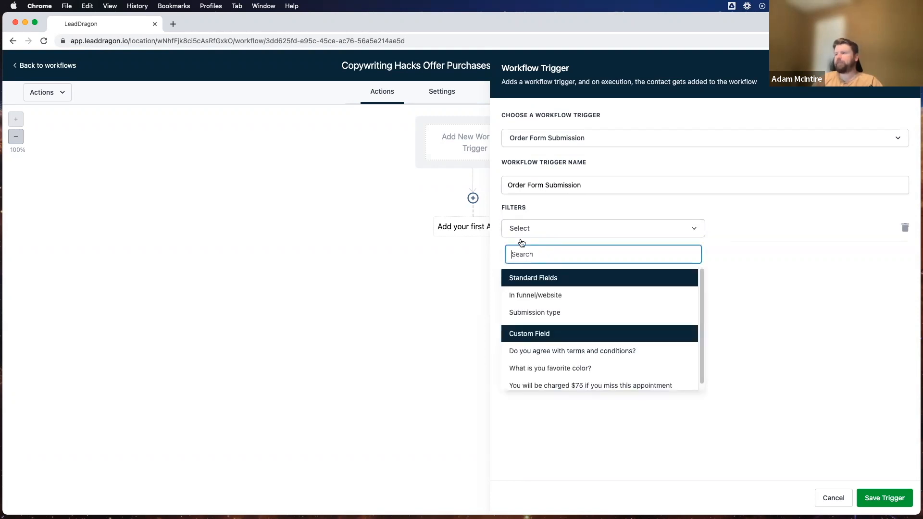
left_click(528, 295)
left_click(754, 232)
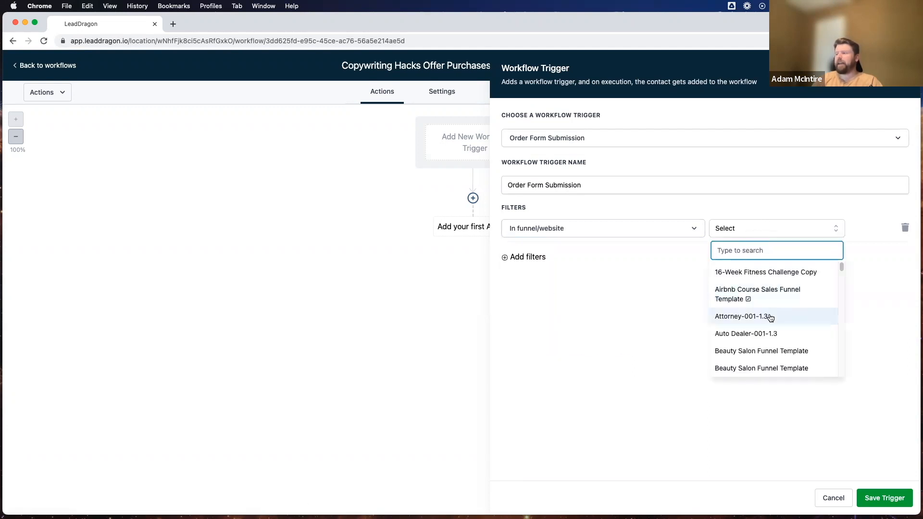
scroll(770, 317, "down", 5)
scroll(772, 314, "down", 8)
scroll(771, 314, "down", 6)
scroll(772, 313, "down", 10)
scroll(771, 313, "down", 3)
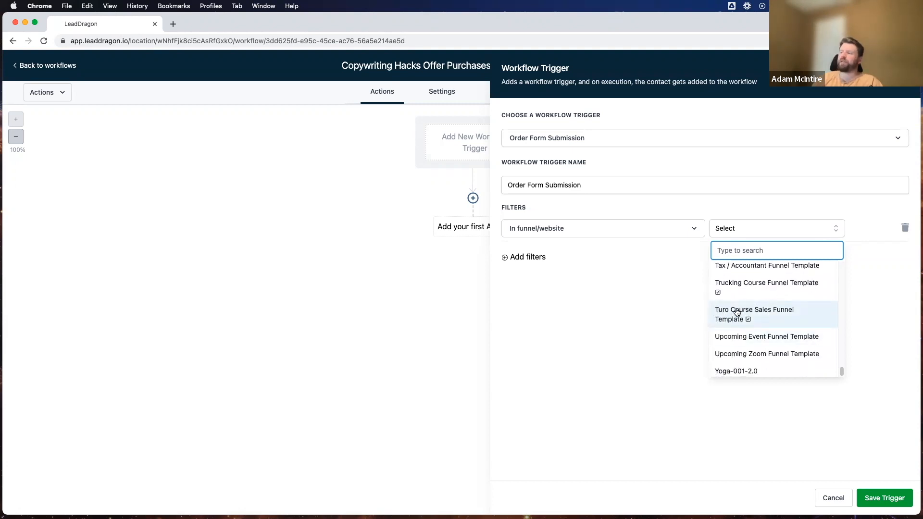
left_click(735, 313)
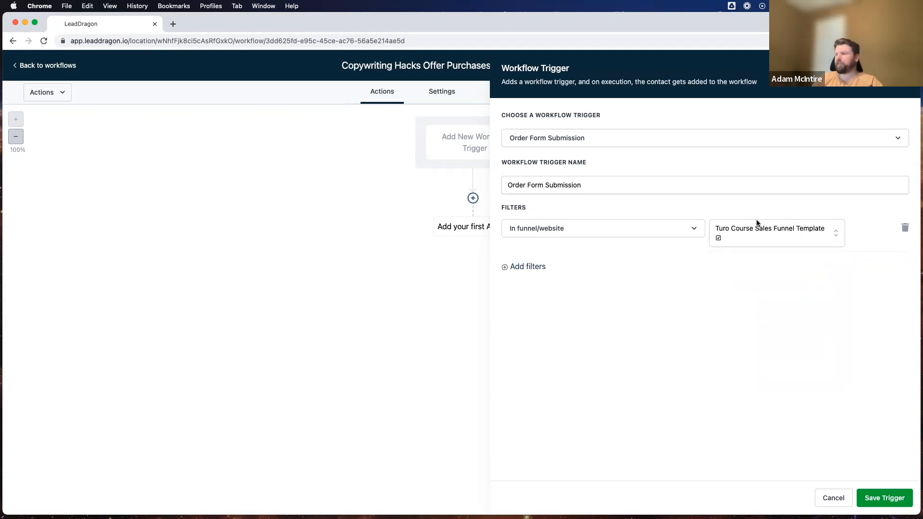
Add a second filter requiring submission type Sale.
left_click(534, 272)
left_click(543, 267)
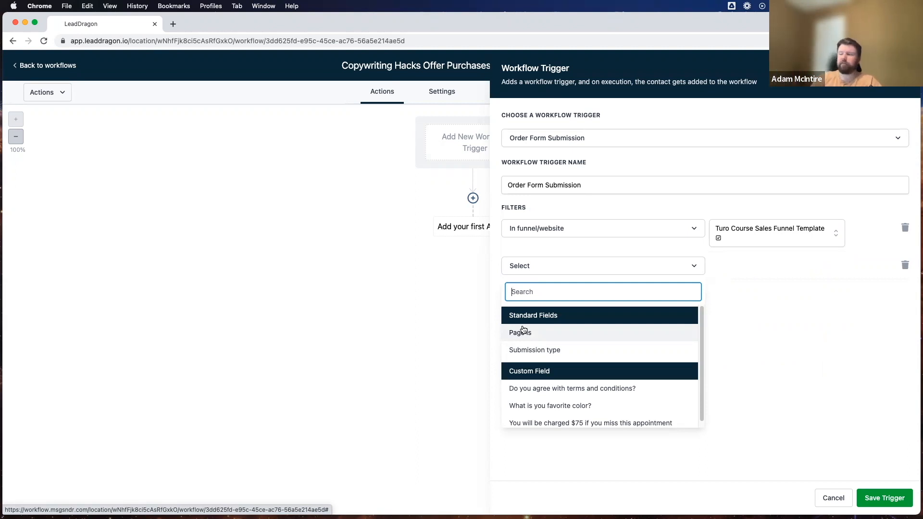
left_click(545, 349)
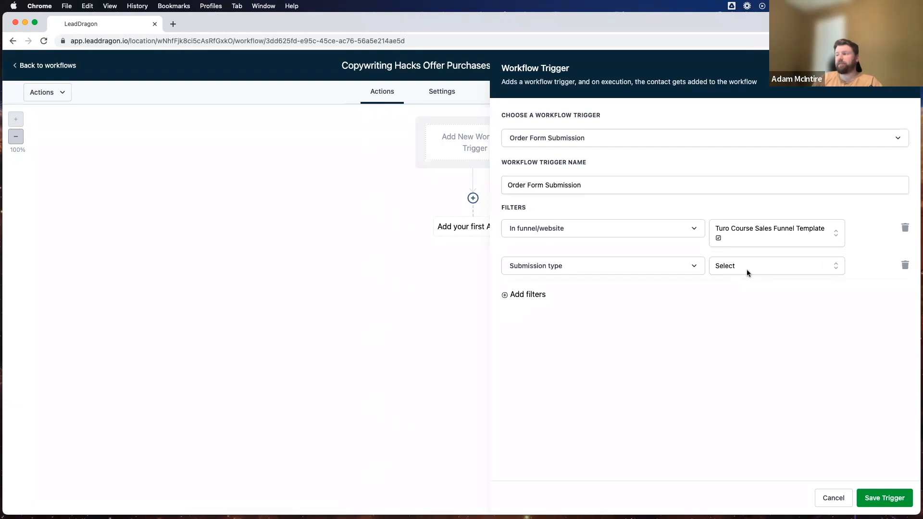
left_click(746, 269)
left_click(727, 346)
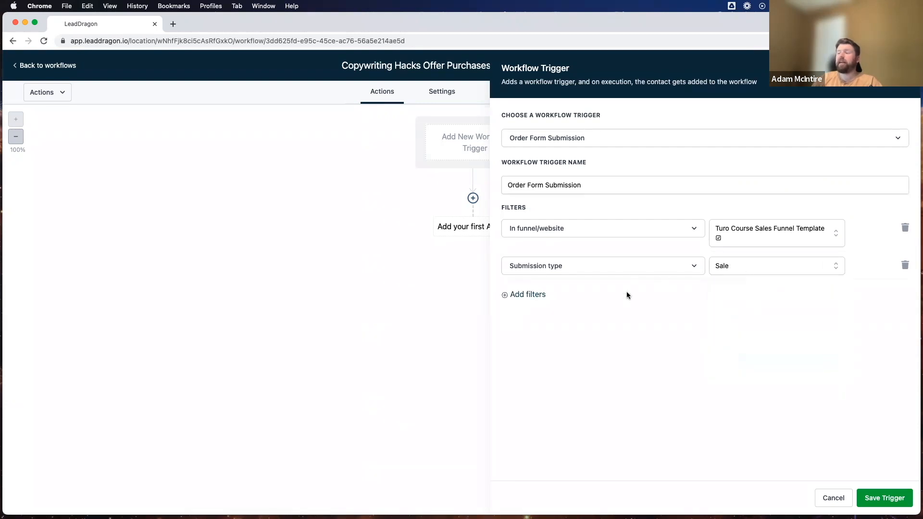
left_click(755, 266)
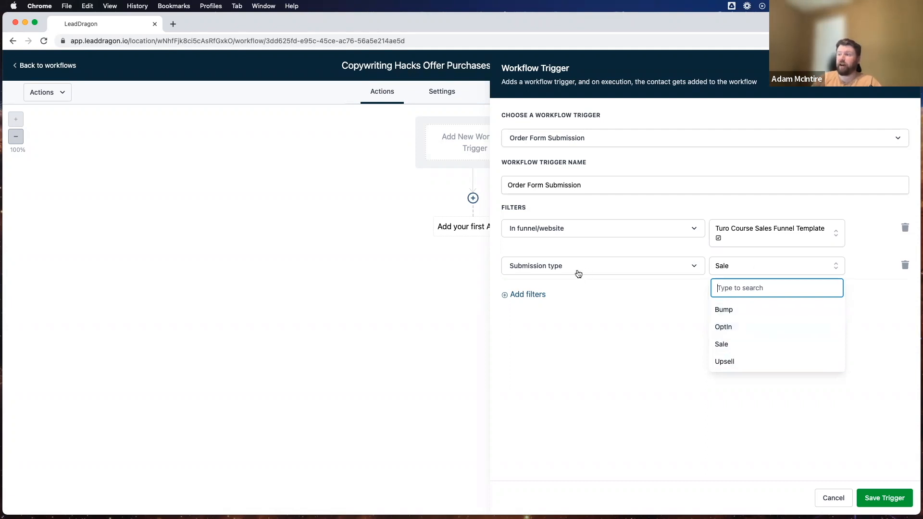
left_click(724, 344)
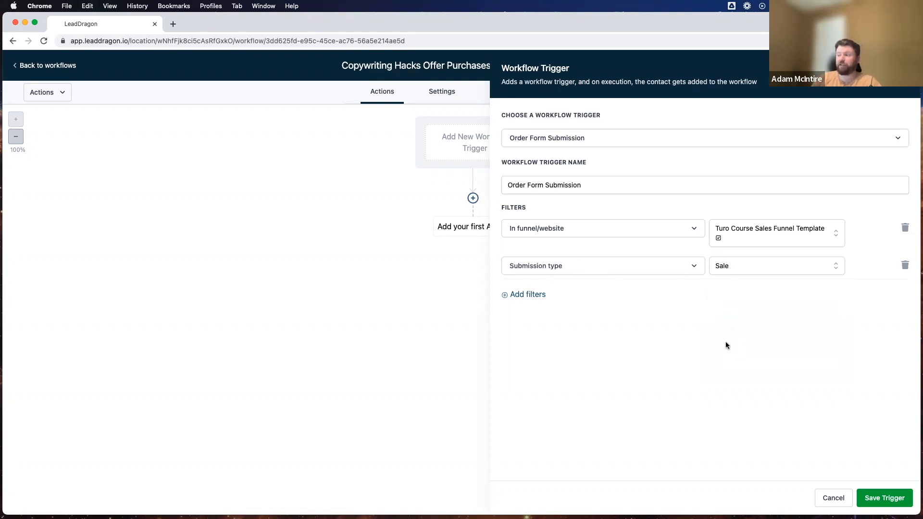
Name the trigger 'Order Form Submission - Copywriting Hacks Purchase' and save it to the workflow.
left_click(603, 182)
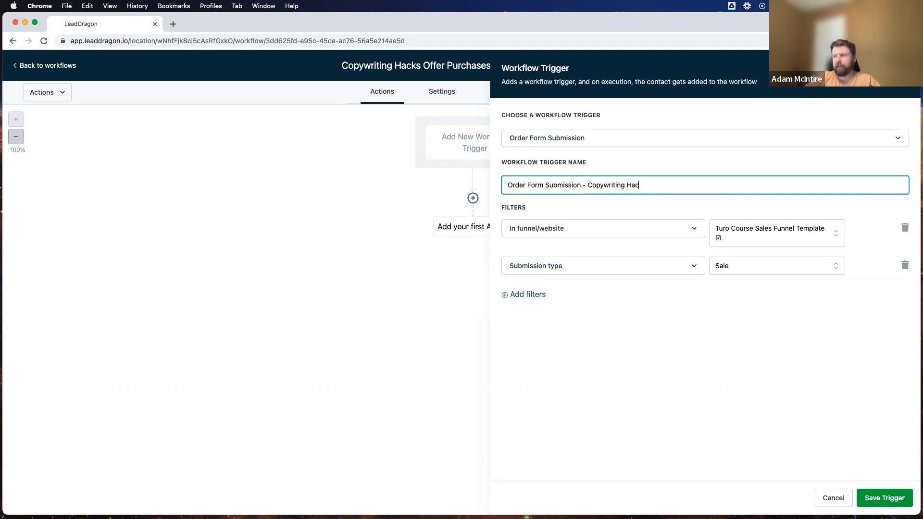
type("e")
left_click(624, 348)
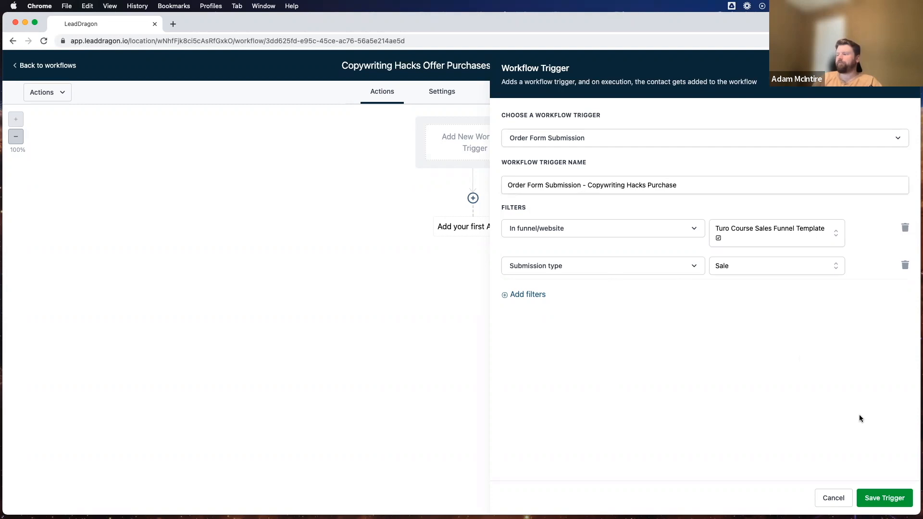
left_click(885, 497)
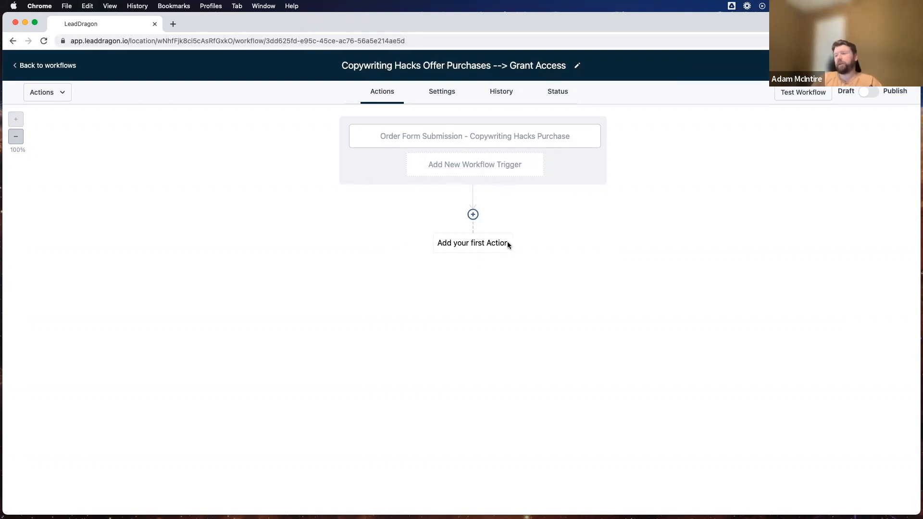
left_click(471, 248)
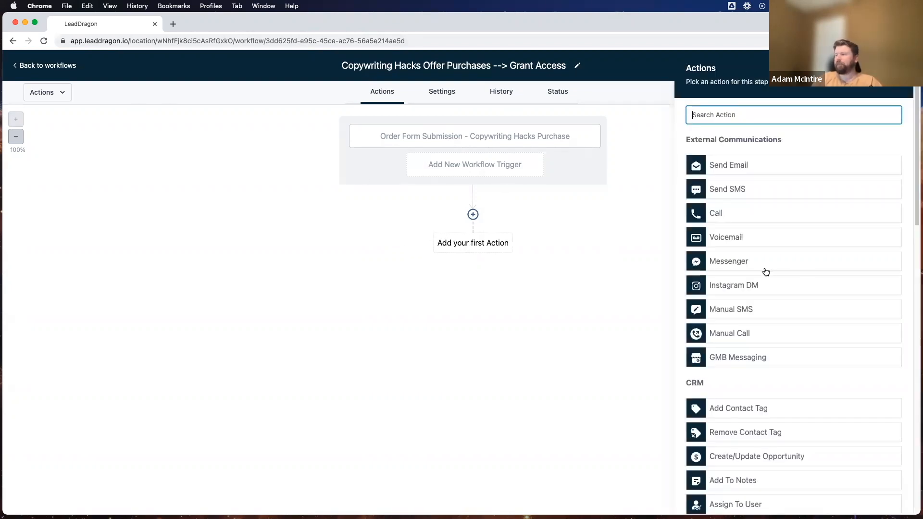
Find Membership Actions in the actions list and add the Membership Grant Offer action.
scroll(764, 270, "down", 5)
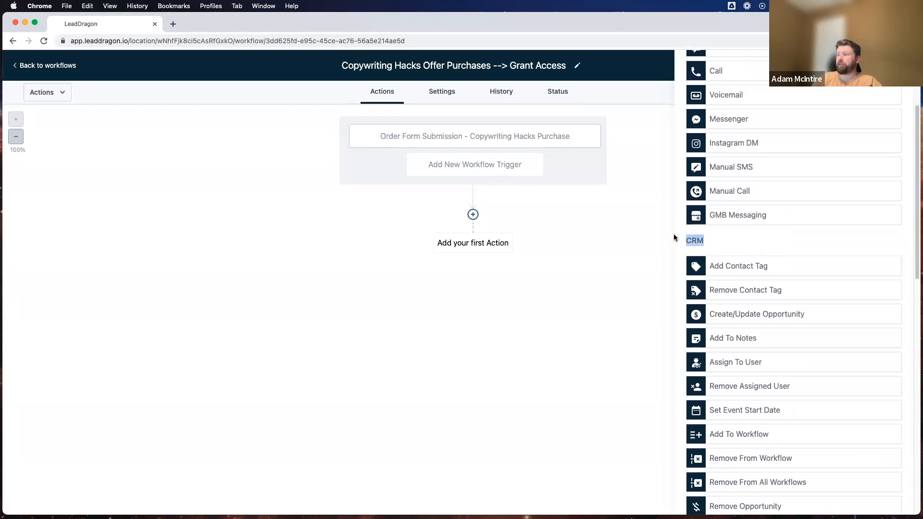
scroll(754, 298, "down", 10)
scroll(755, 299, "up", 5)
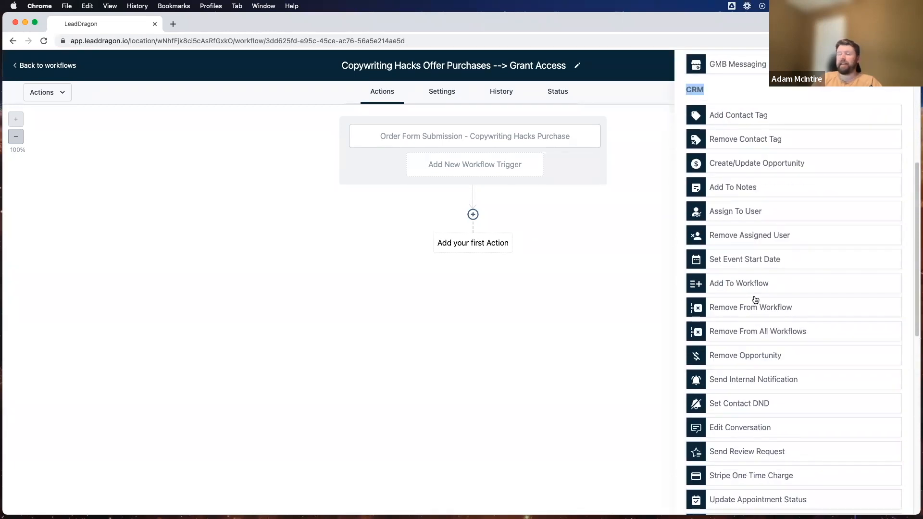
scroll(754, 300, "up", 7)
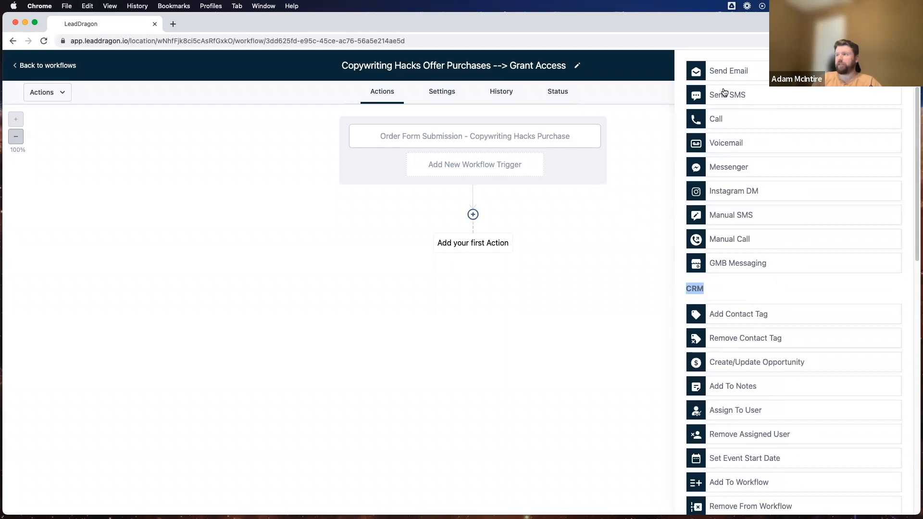
scroll(711, 115, "up", 3)
left_click_drag(686, 140, 788, 145)
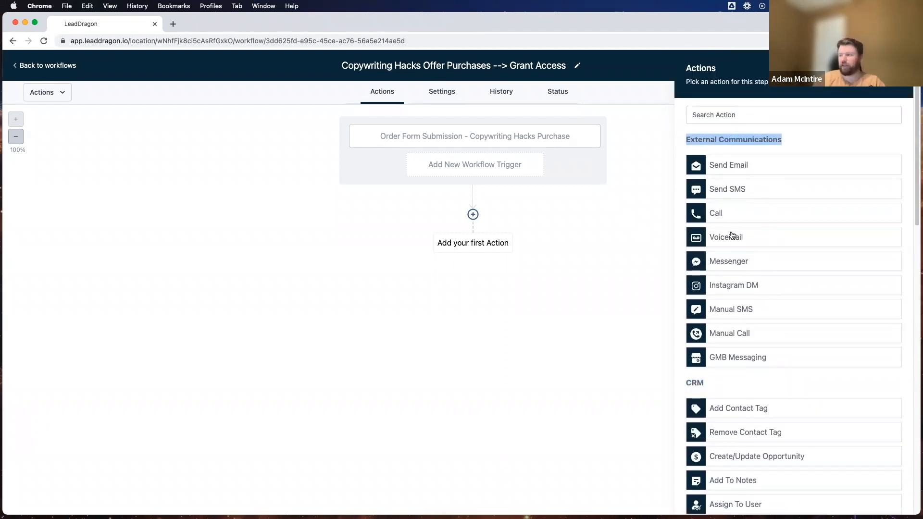
scroll(740, 233, "down", 6)
scroll(767, 242, "down", 1)
scroll(768, 244, "down", 6)
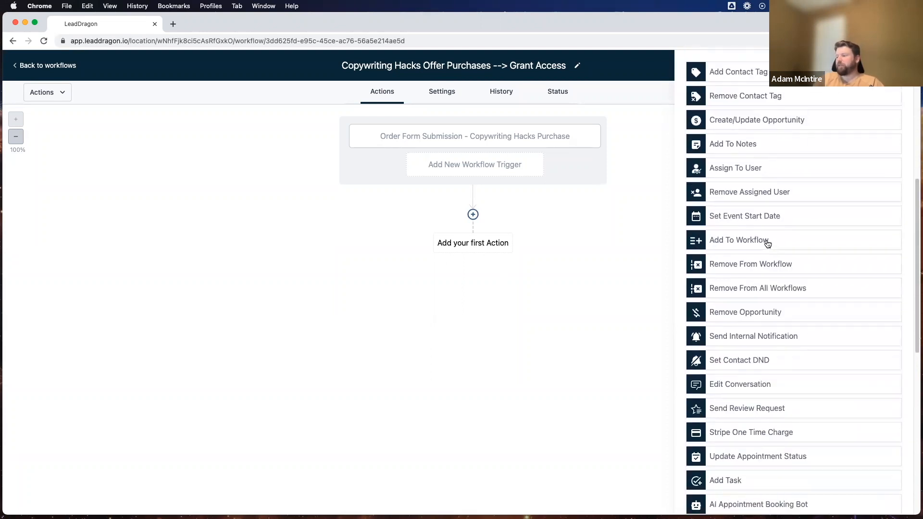
scroll(767, 244, "down", 5)
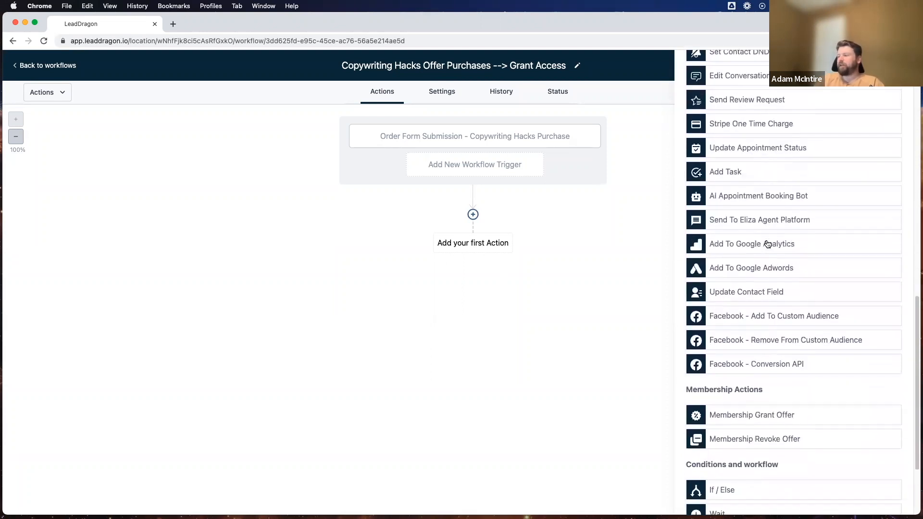
scroll(714, 240, "up", 5)
scroll(724, 200, "down", 5)
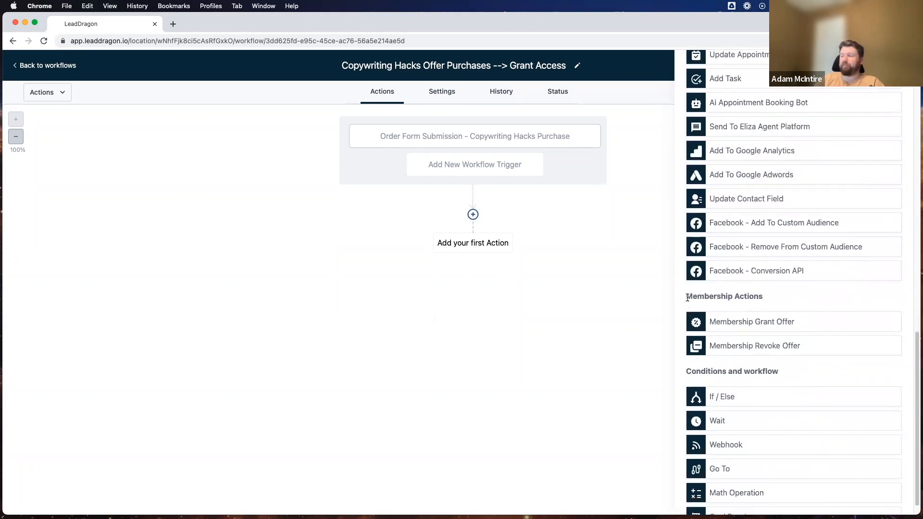
left_click_drag(685, 296, 762, 297)
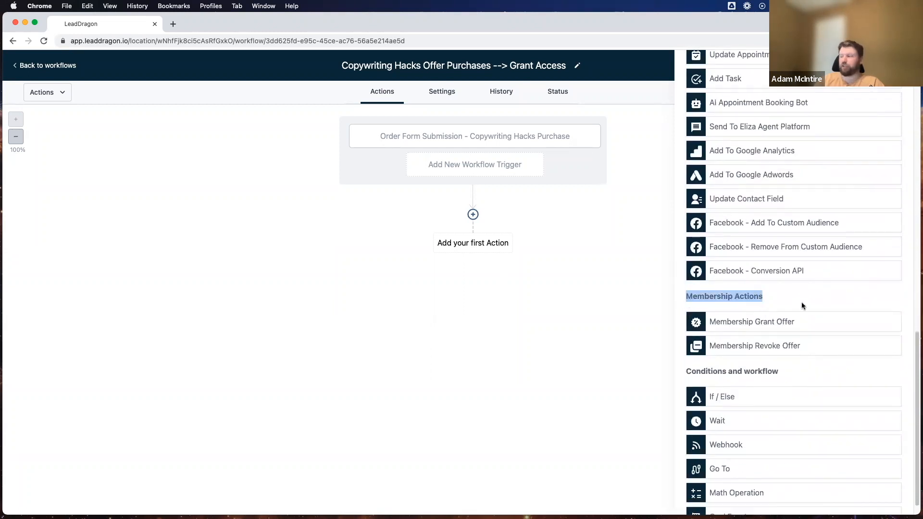
left_click(801, 303)
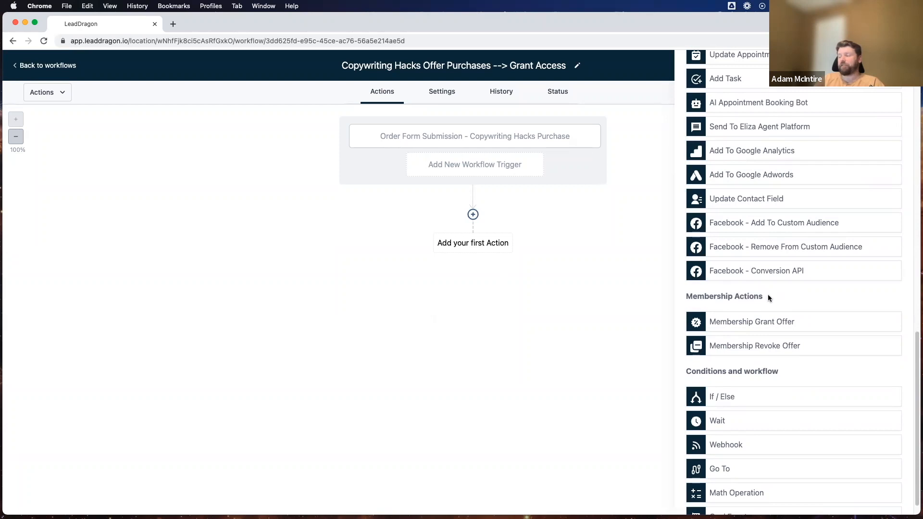
scroll(767, 297, "down", 1)
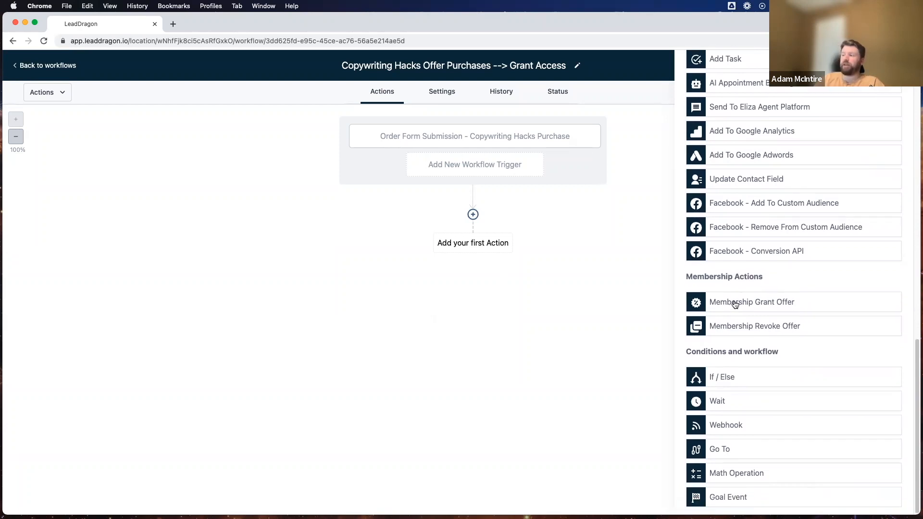
left_click(735, 303)
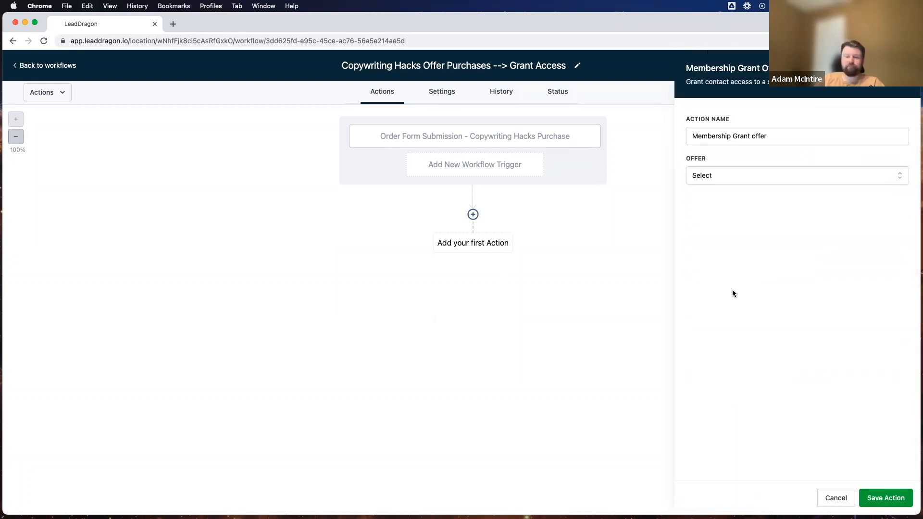
Grant the Copywriting Hacks offer and name the action 'Membership Grant offer - Copywriting Hacks'.
left_click(733, 178)
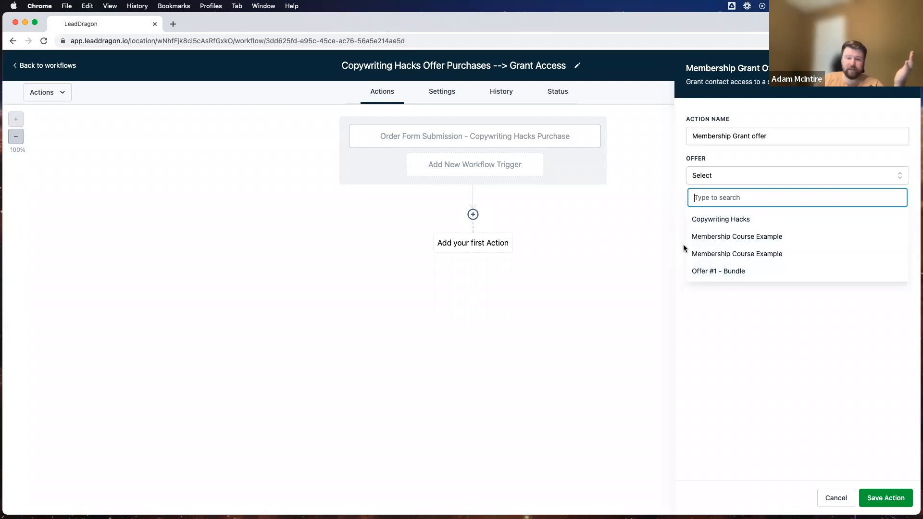
left_click(716, 219)
left_click(781, 138)
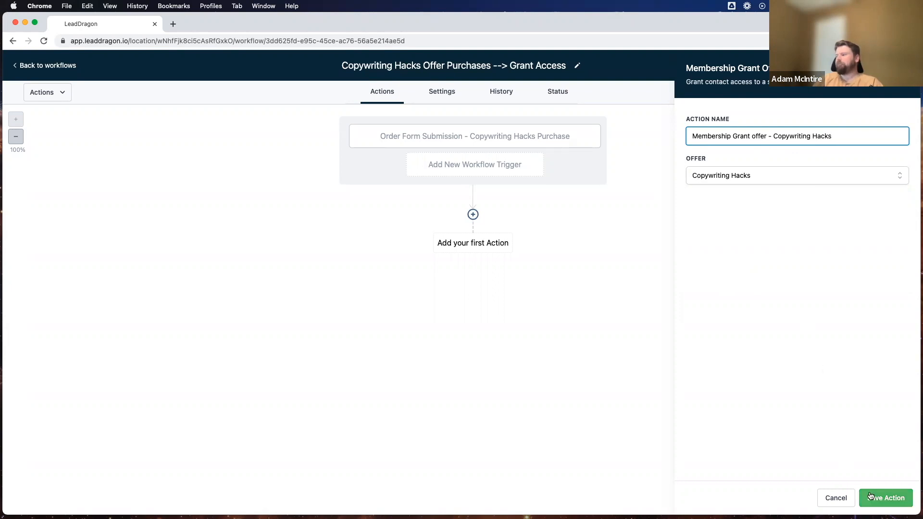
left_click(885, 497)
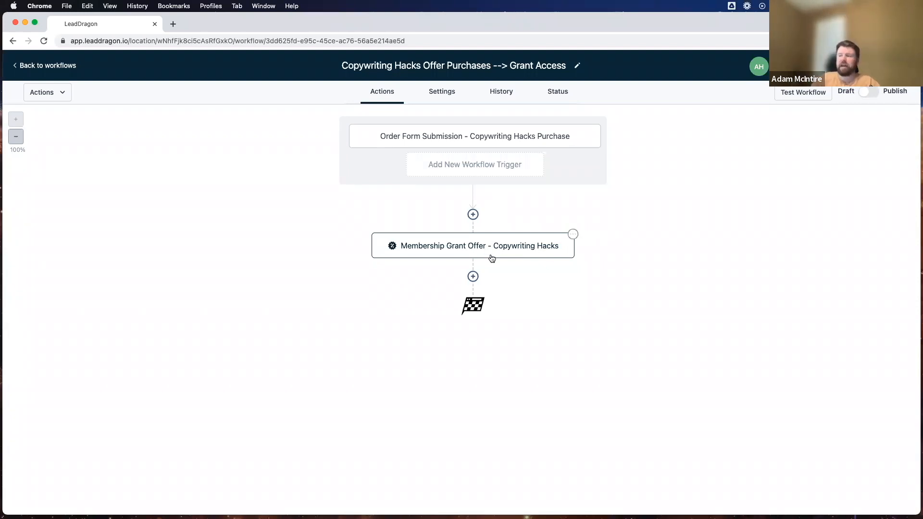
Add a contact-tag step applying new tag 'copywriting hacks purchased', named 'Add Tag - CW hacks purchased'.
left_click(472, 276)
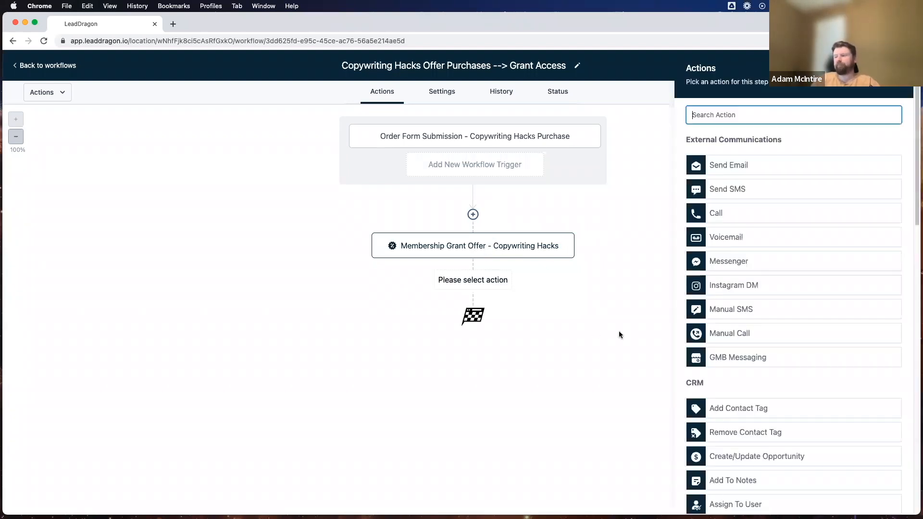
scroll(701, 379, "down", 3)
scroll(700, 379, "down", 1)
left_click(718, 238)
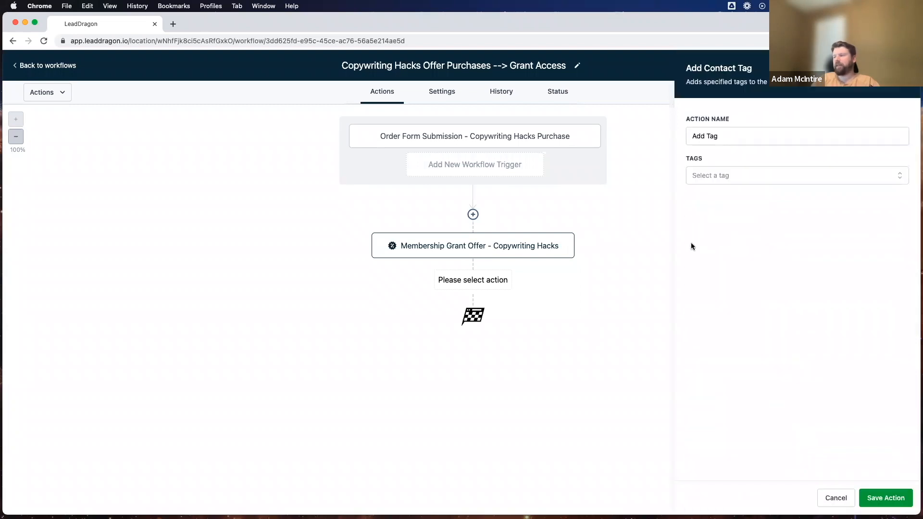
left_click(734, 175)
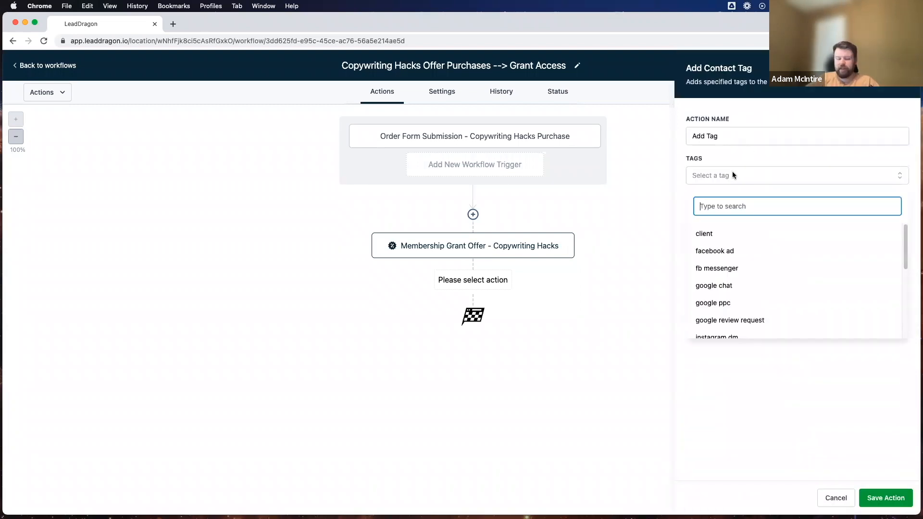
type("copywri")
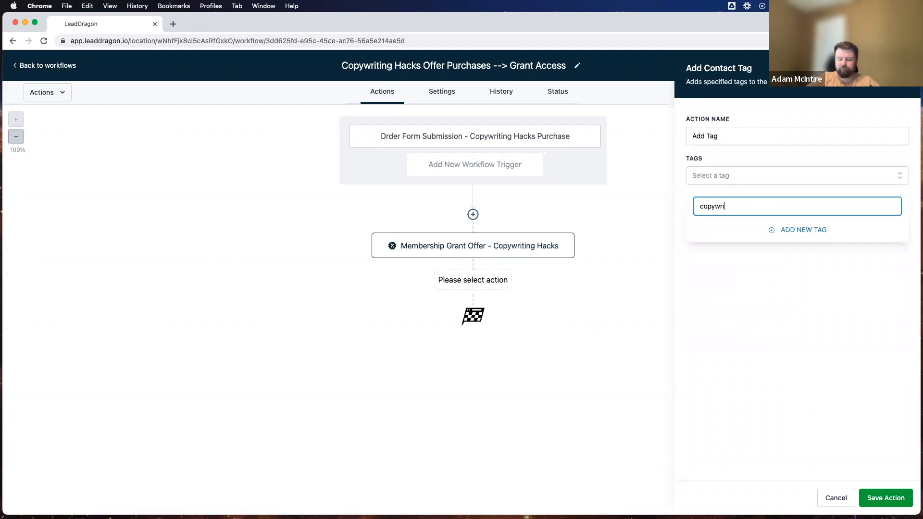
type("ting hacks p")
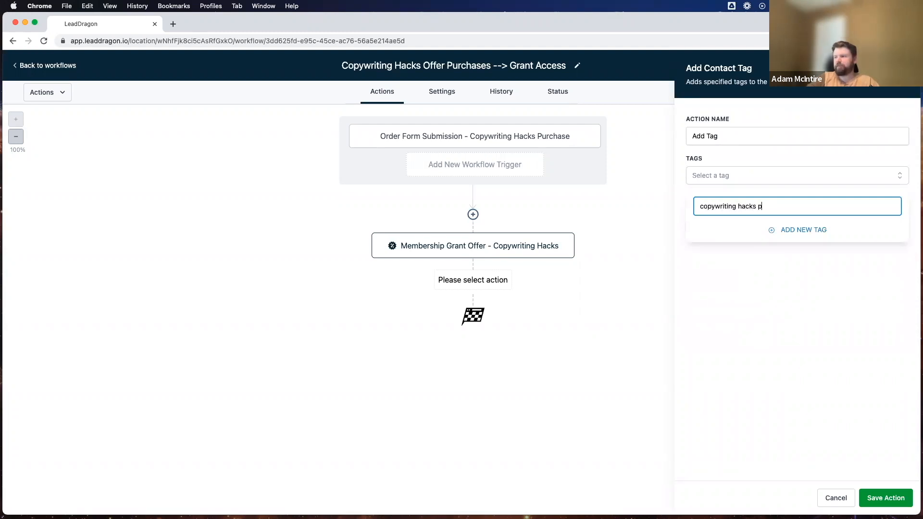
type("urchased")
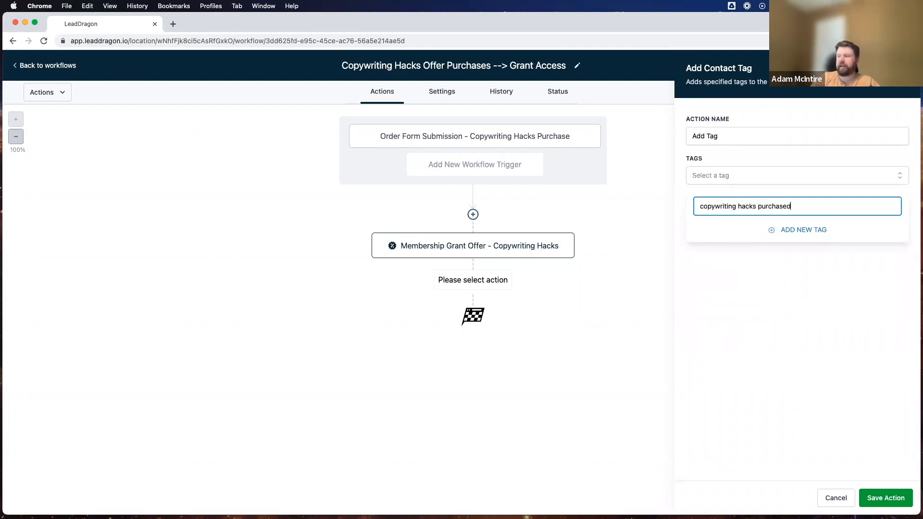
left_click(799, 229)
left_click(745, 136)
type("- ")
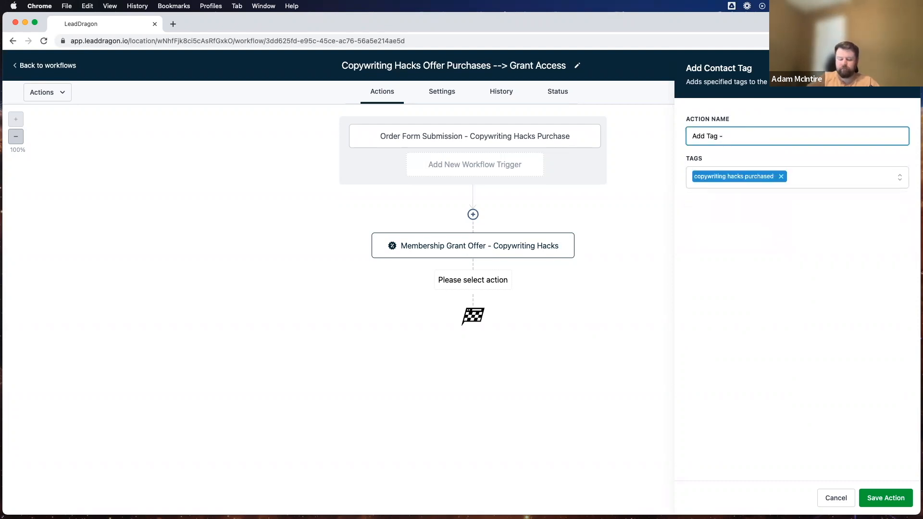
type("CW hacks purchased")
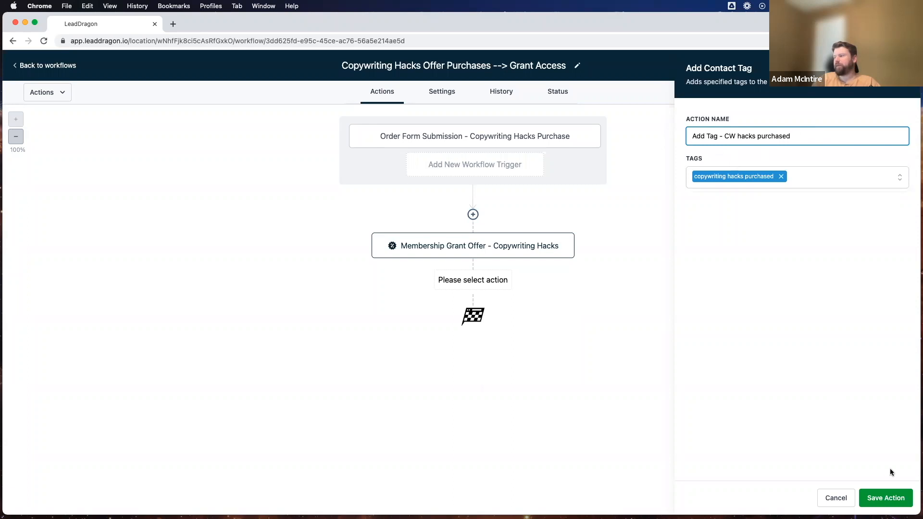
left_click(887, 500)
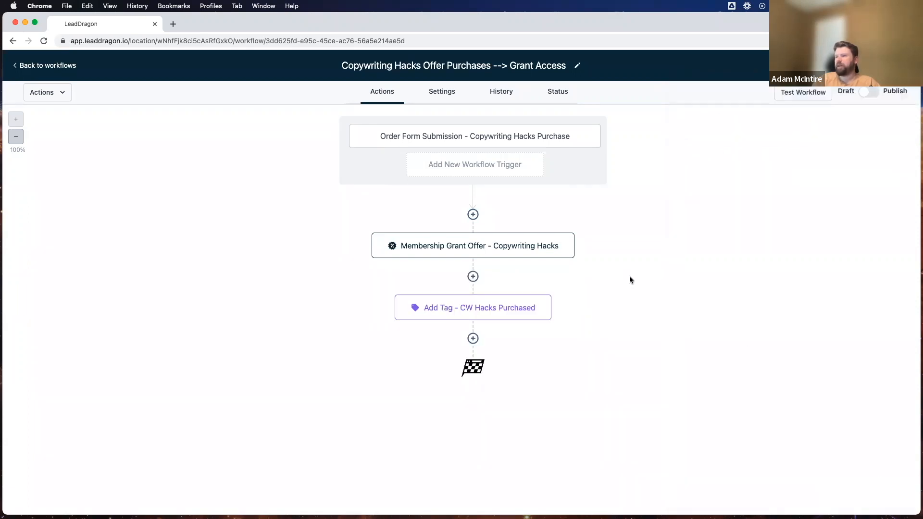
Add a Send SMS step whose message opens with 'Hi' plus the contact's first name.
left_click(467, 335)
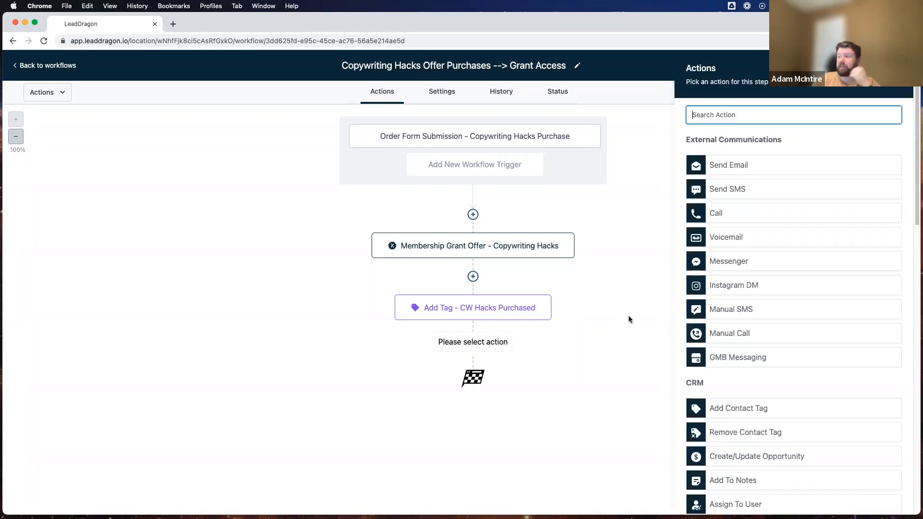
left_click(735, 188)
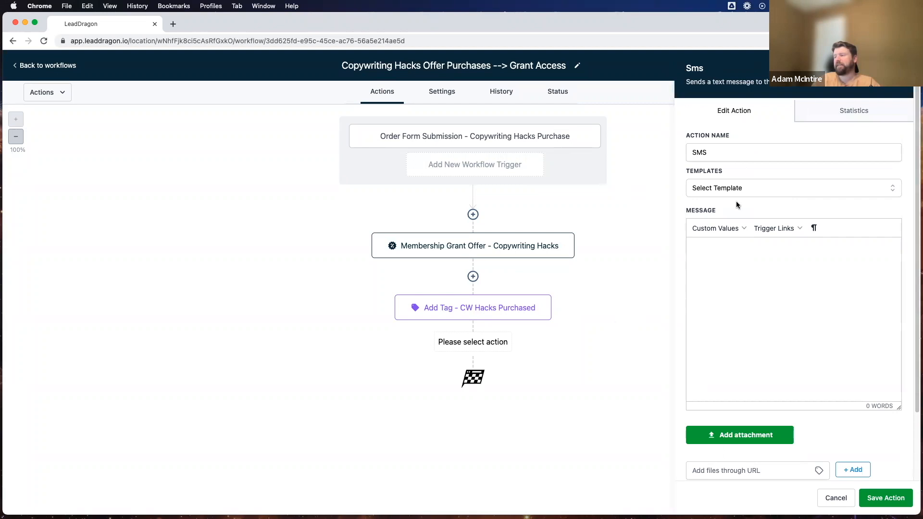
left_click(713, 252)
type("Hi")
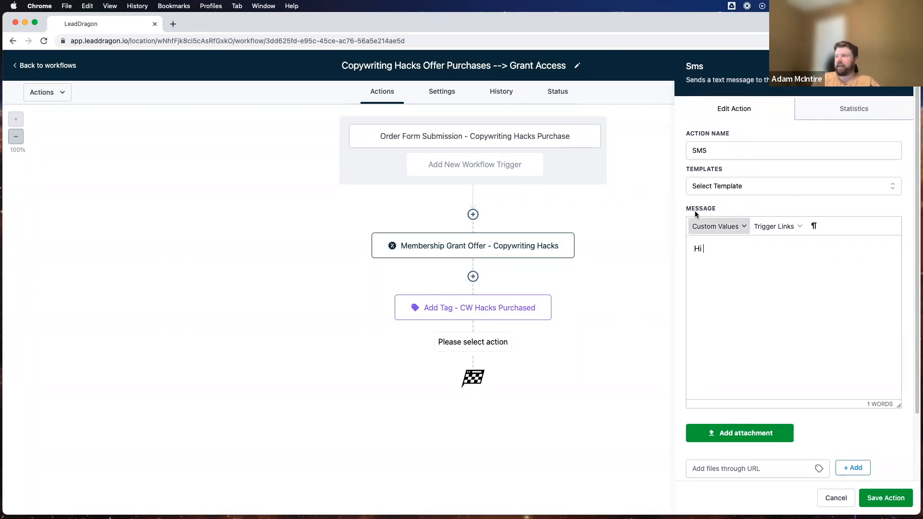
left_click(709, 224)
mouse_move(716, 246)
left_click(775, 265)
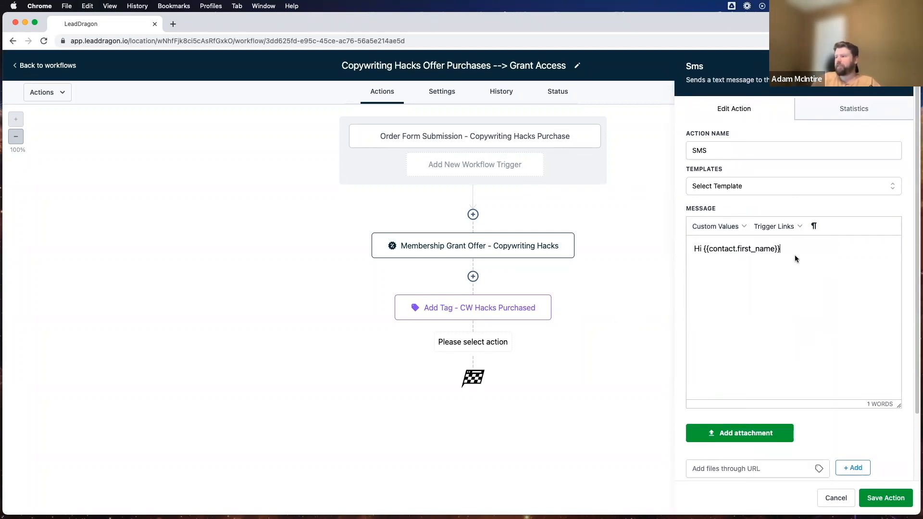
type(",")
key("Return")
key("Return")
Write the thank-you for the Copywriting Hacks purchase, asking to check email, signed '--Demo Account'.
type("Thanks")
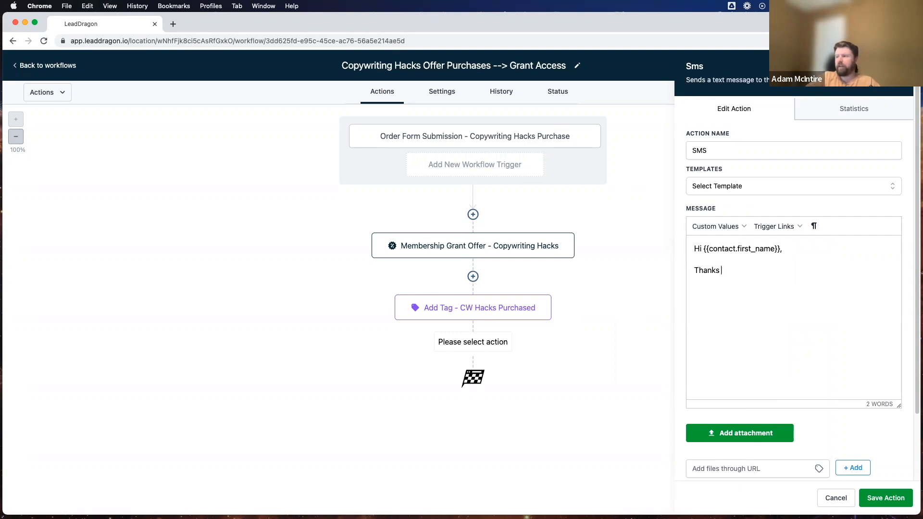
type(" so much for purchasing t")
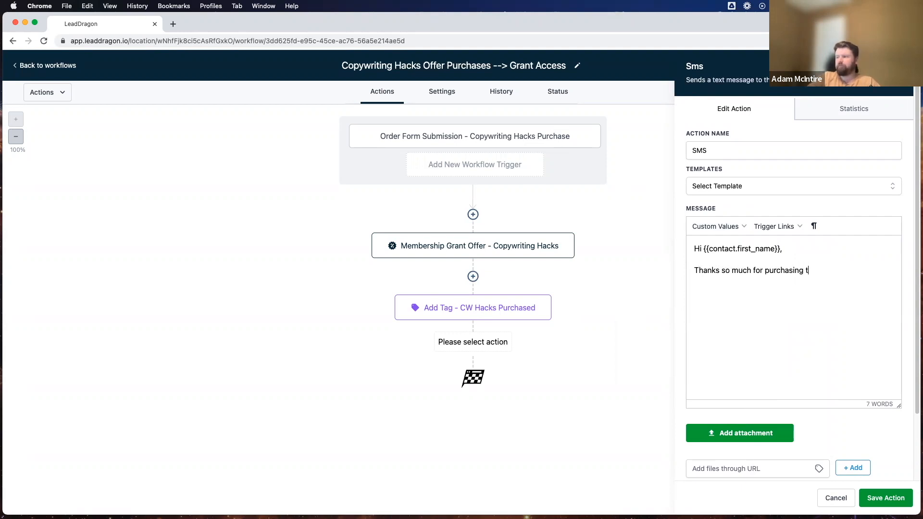
type("he Copywriting Hacks cours")
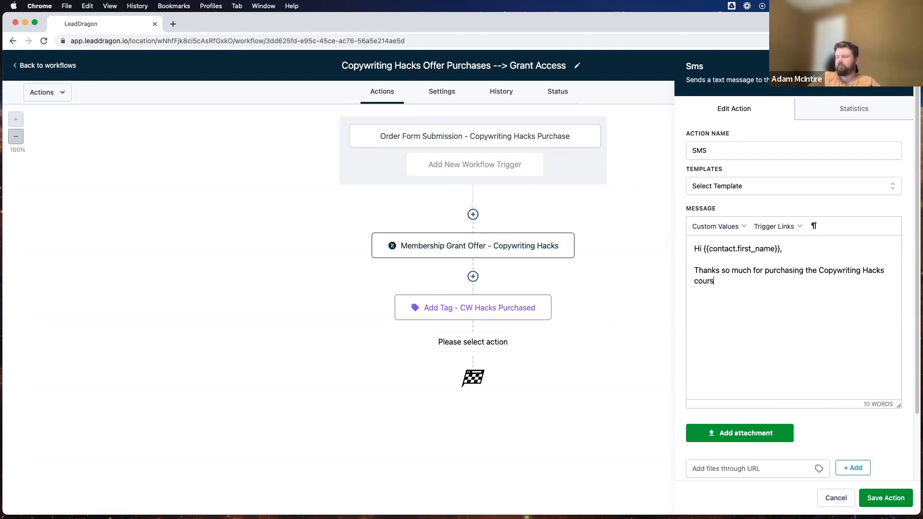
type("e! Please check your")
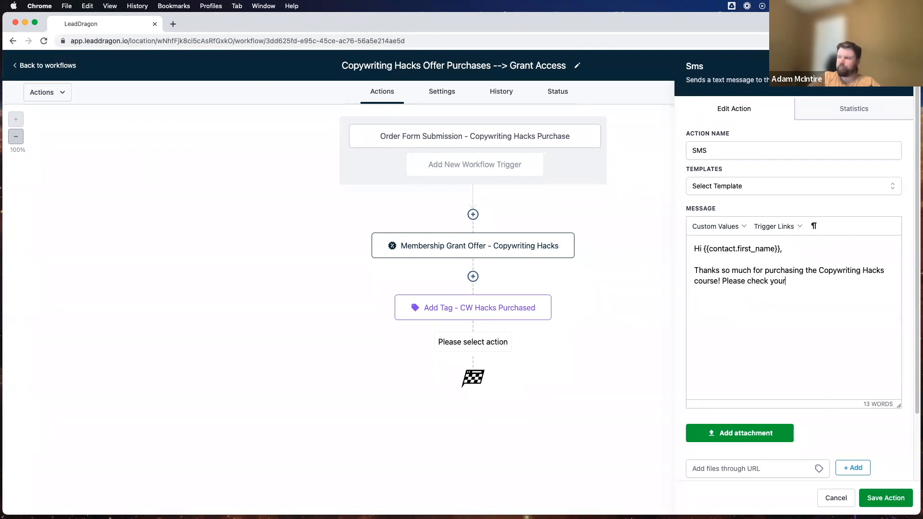
type(" email for your login credentials and more")
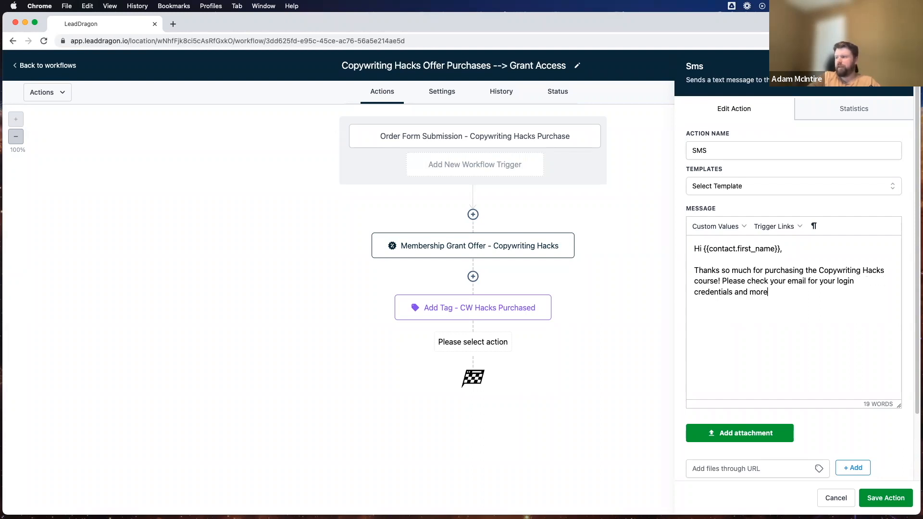
type(" information.")
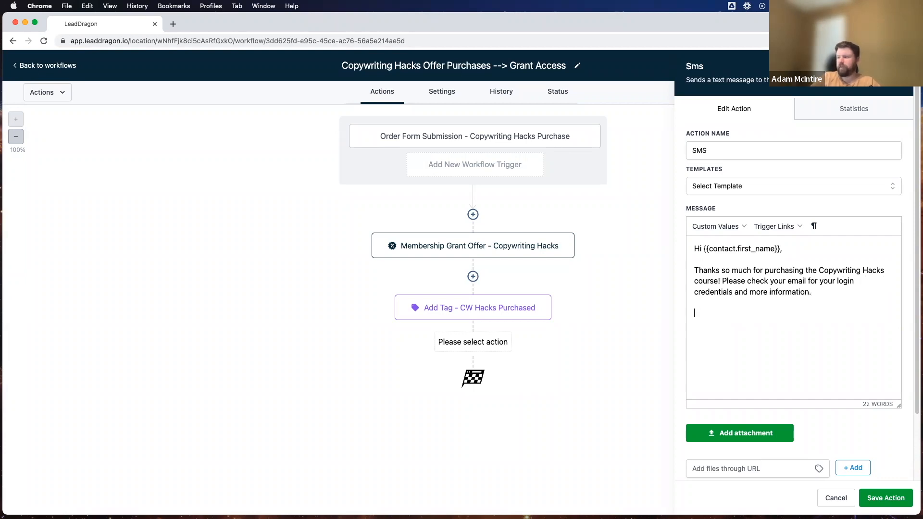
left_click(716, 226)
mouse_move(715, 292)
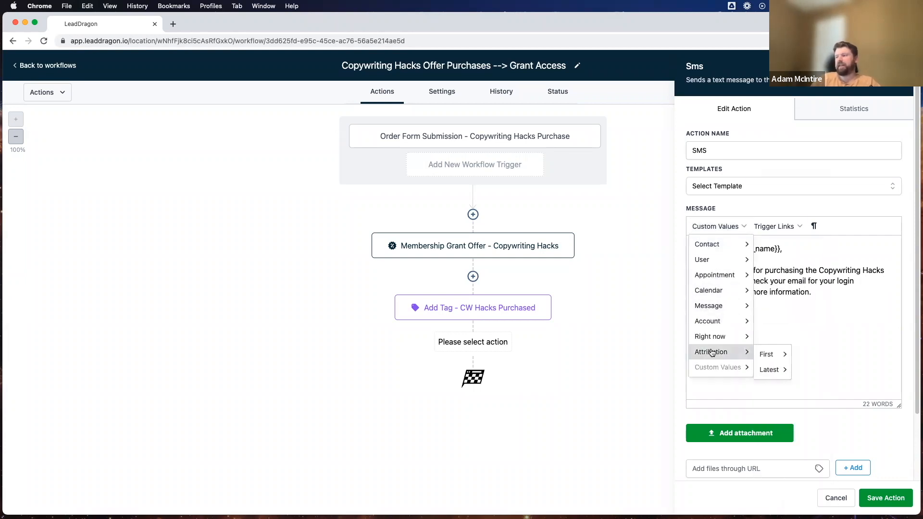
mouse_move(740, 275)
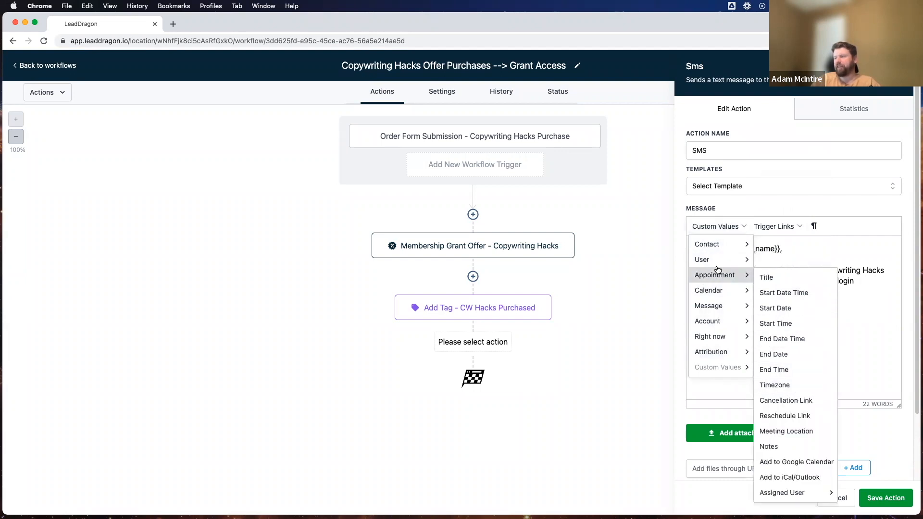
left_click(870, 331)
type("--Demo Account")
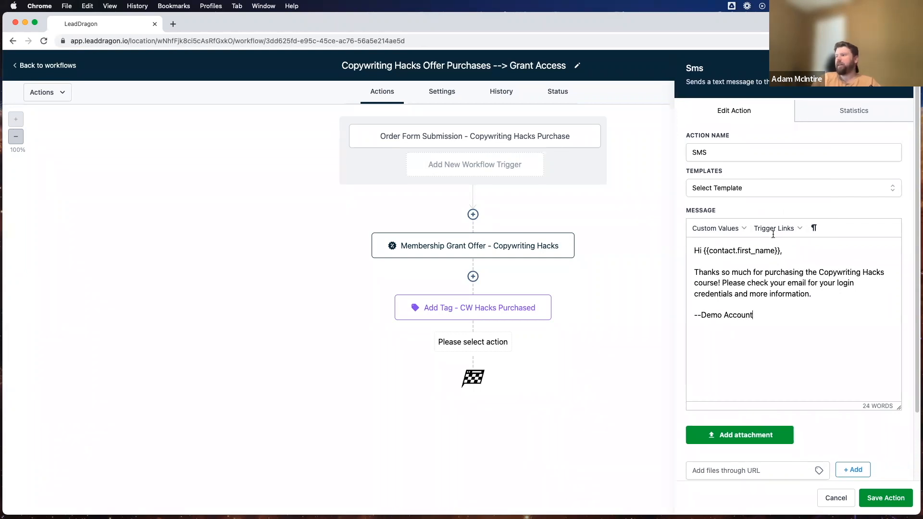
Name the text step 'SMS - Check Email For Credentials' and save it.
left_click(728, 155)
type("- Check Em")
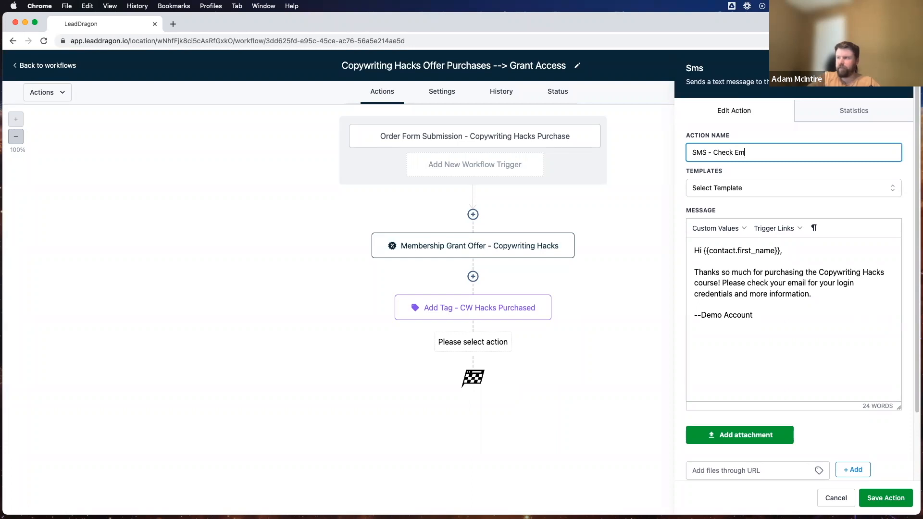
type("ail For Credentials")
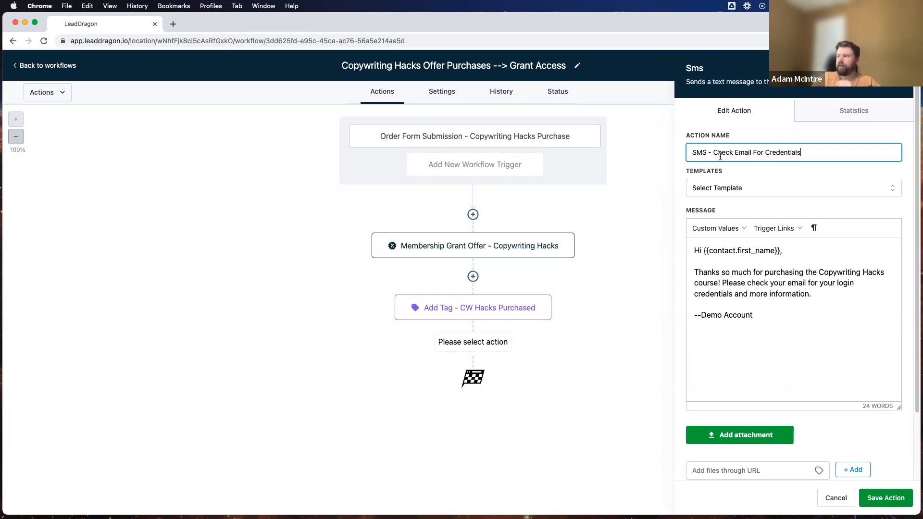
left_click(885, 497)
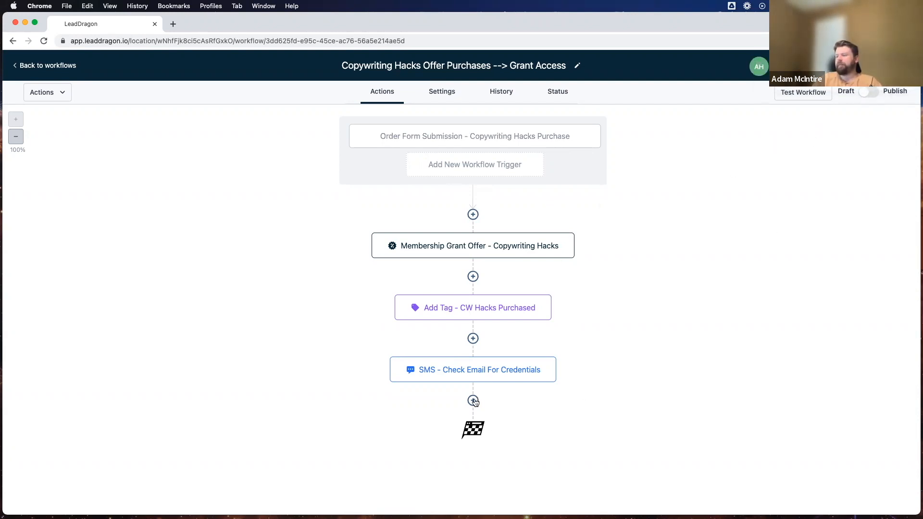
left_click(473, 400)
scroll(778, 334, "down", 15)
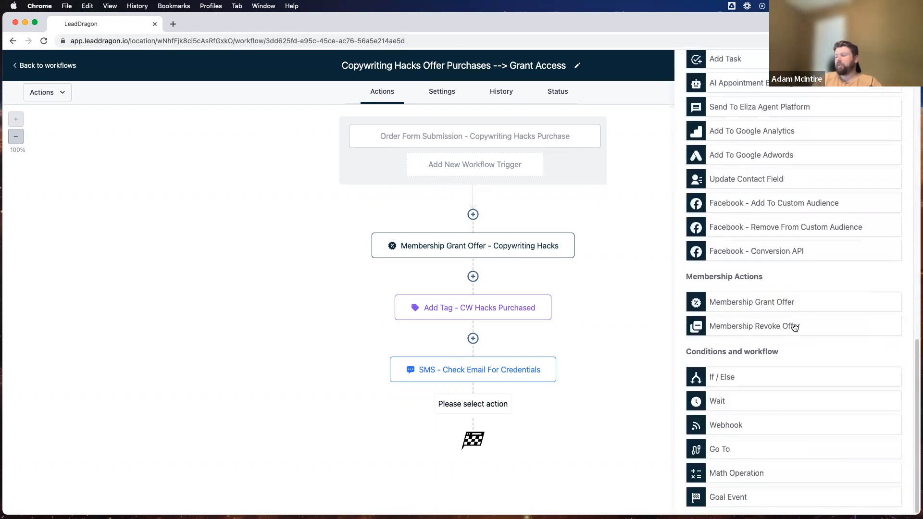
scroll(794, 328, "up", 12)
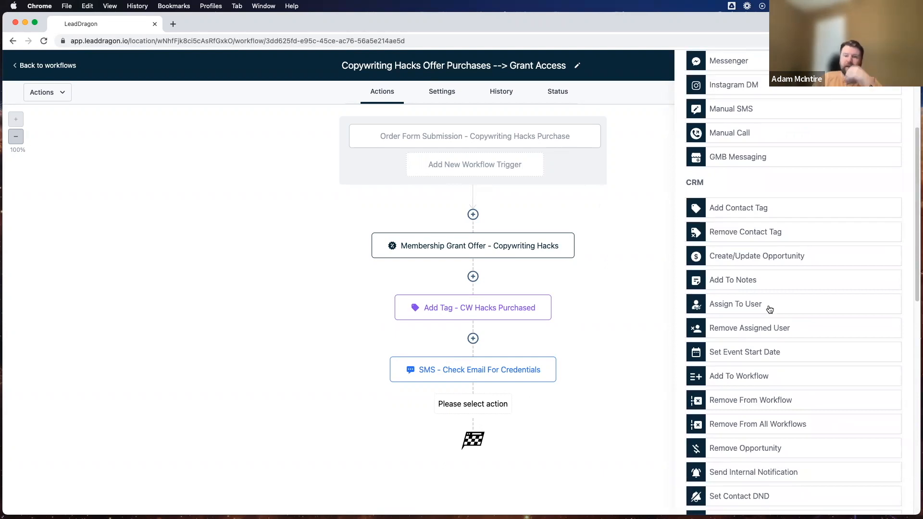
scroll(868, 144, "up", 5)
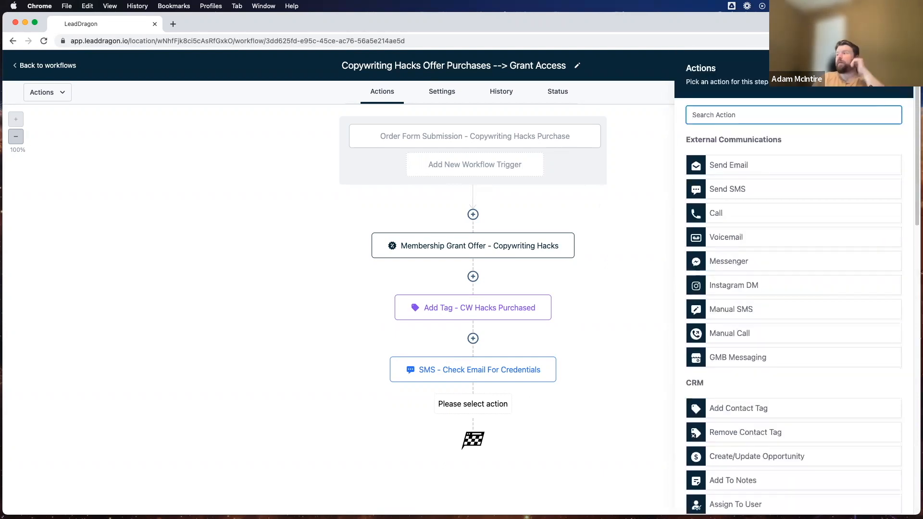
key("Escape")
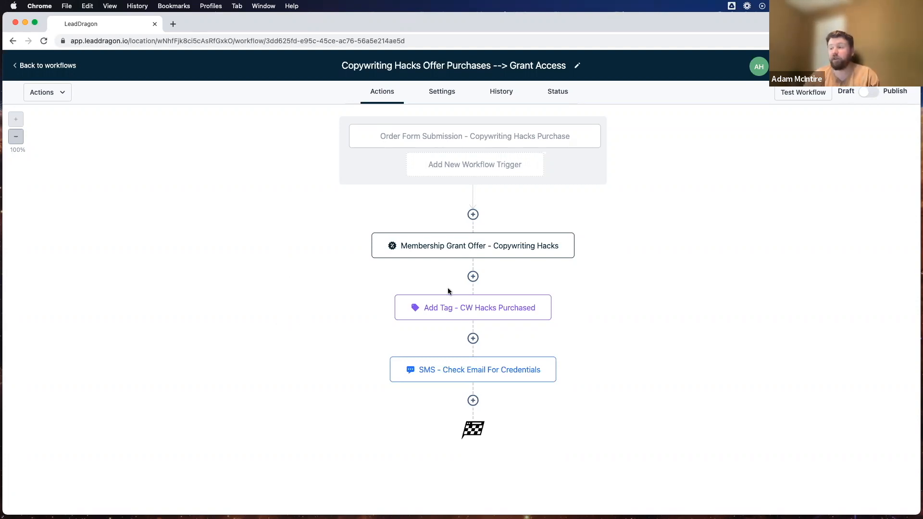
left_click(457, 371)
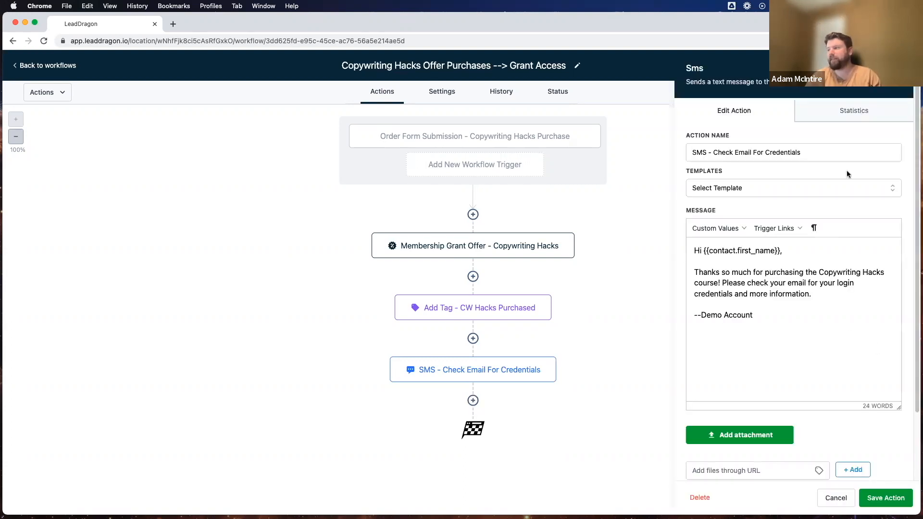
Add a Wait step at the end of the workflow named 'Wait - 7 Days'.
left_click(895, 68)
left_click(472, 400)
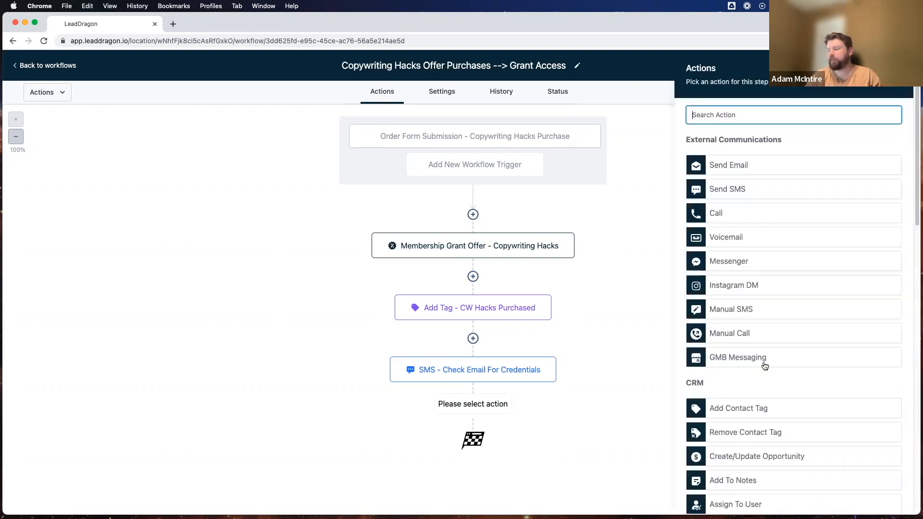
scroll(766, 363, "down", 10)
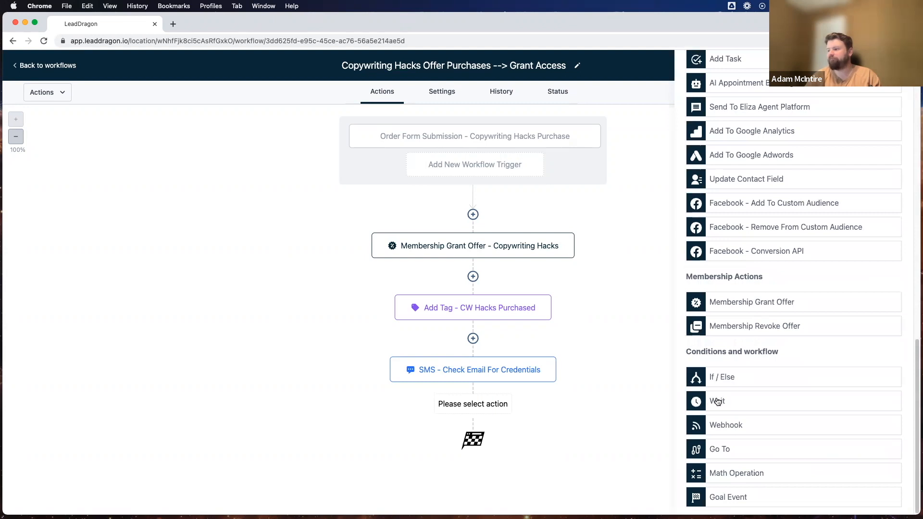
left_click(720, 401)
left_click(554, 136)
type("- 7 D")
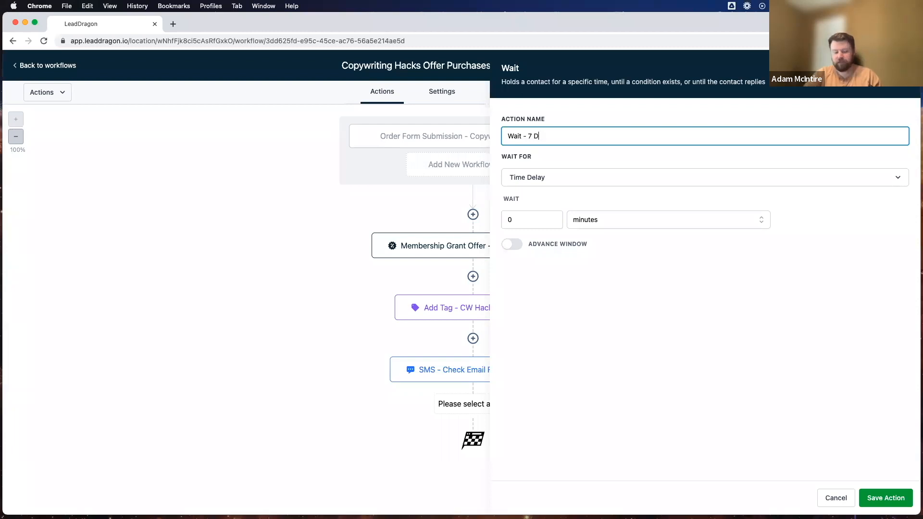
type("YA")
key("BackSpace")
type("ays")
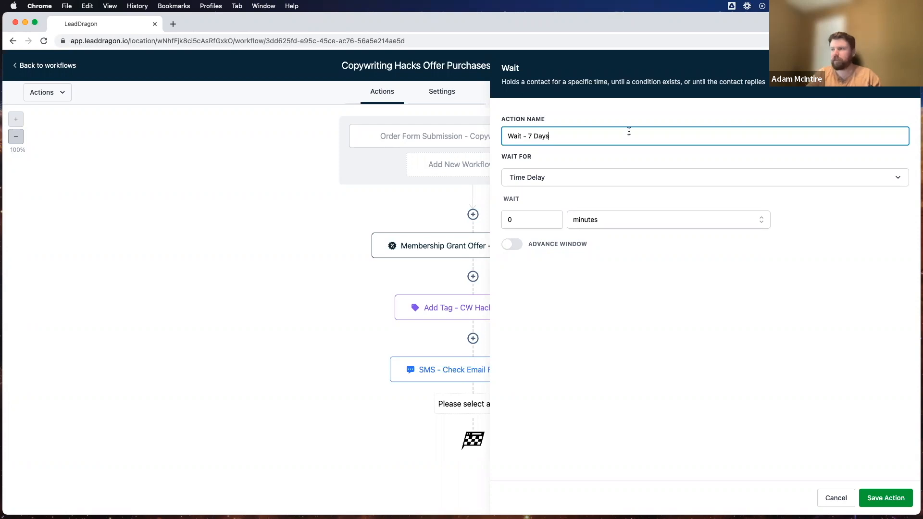
Set the wait duration to 7 days and save the step.
left_click(520, 226)
key("BackSpace")
type("7")
left_click(601, 227)
left_click(580, 278)
left_click(887, 495)
scroll(426, 221, "down", 1)
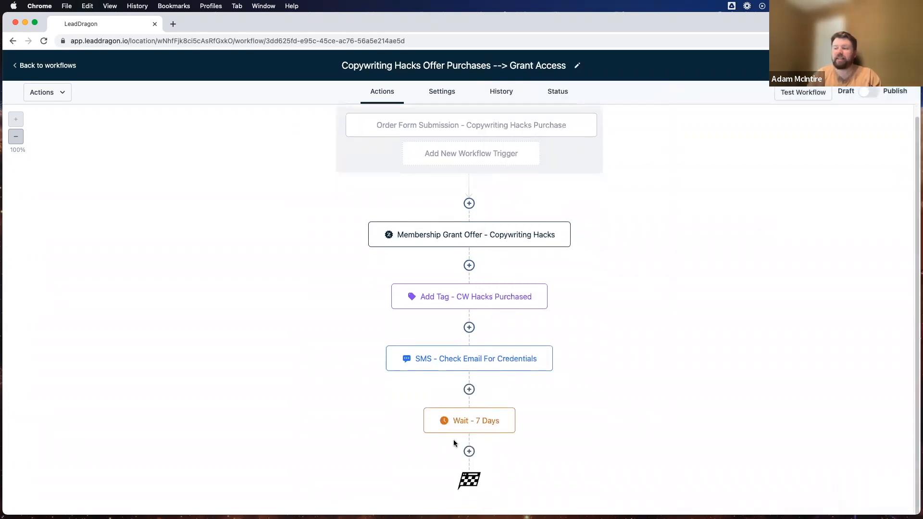
Add a Membership Revoke Offer step after the wait that revokes Copywriting Hacks.
left_click(469, 451)
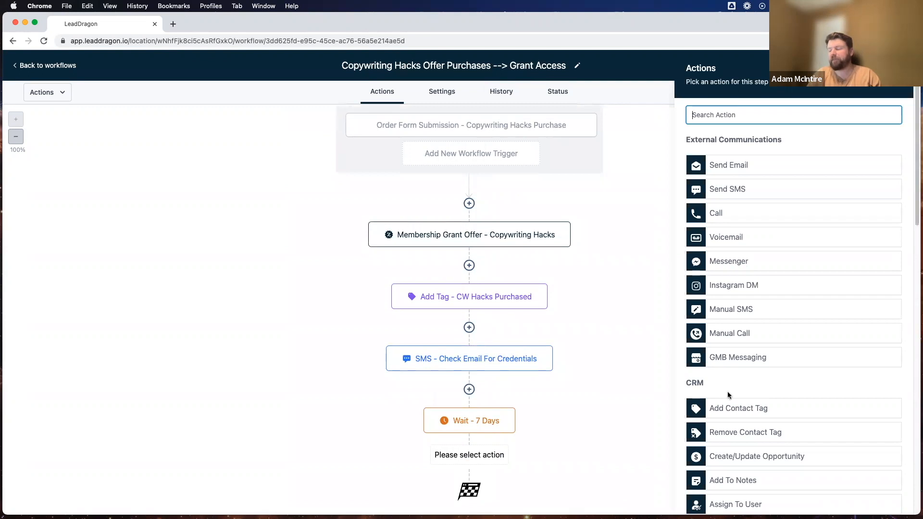
scroll(725, 374, "down", 10)
left_click(744, 323)
left_click(740, 179)
left_click(720, 220)
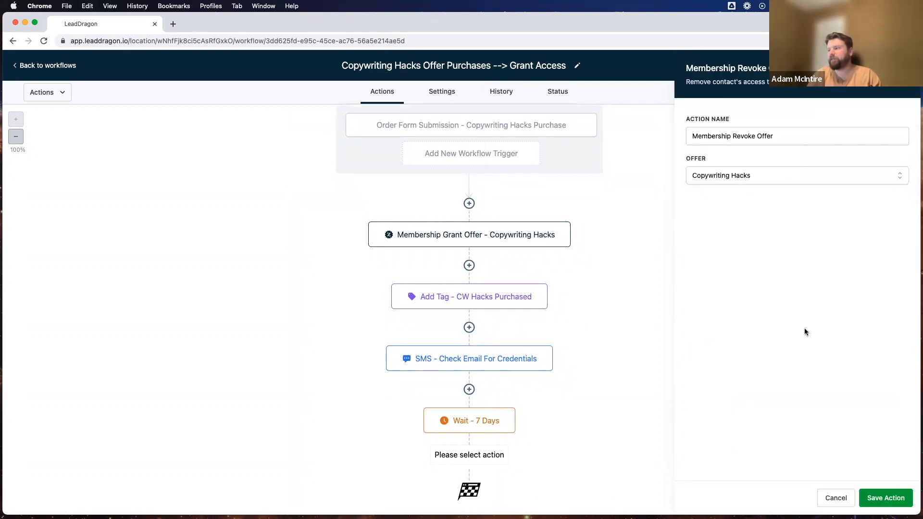
left_click(884, 498)
scroll(483, 403, "down", 2)
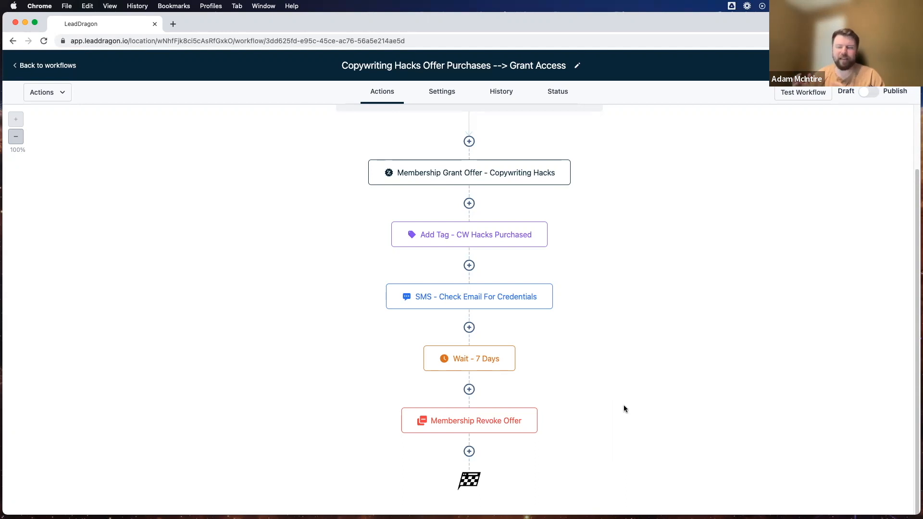
scroll(624, 407, "up", 2)
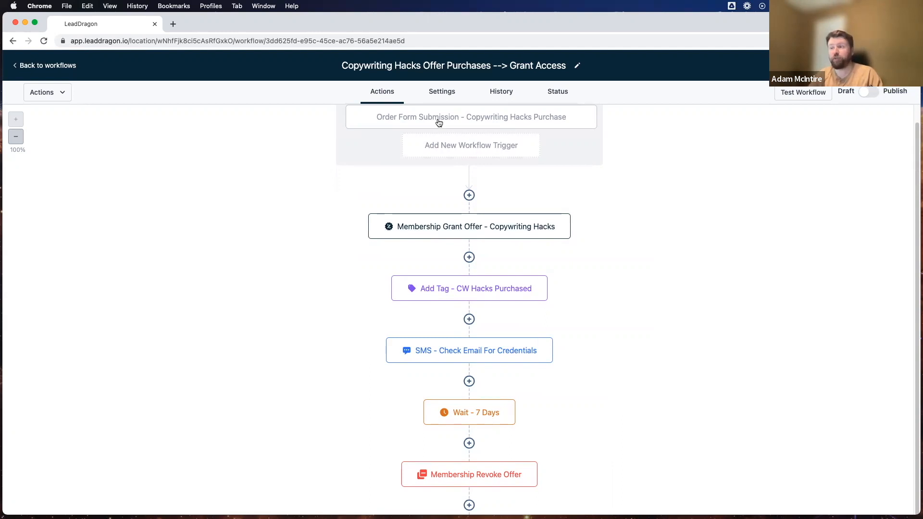
mouse_move(459, 487)
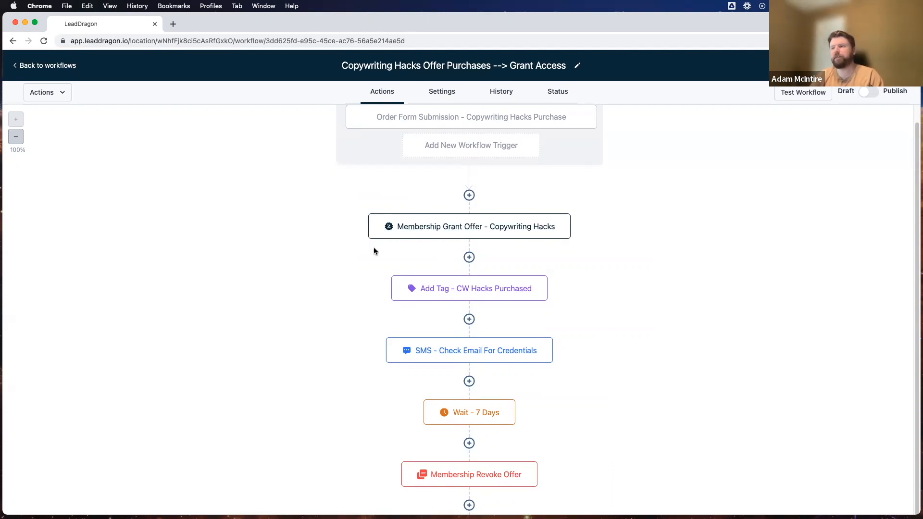
scroll(435, 476, "down", 2)
left_click(469, 451)
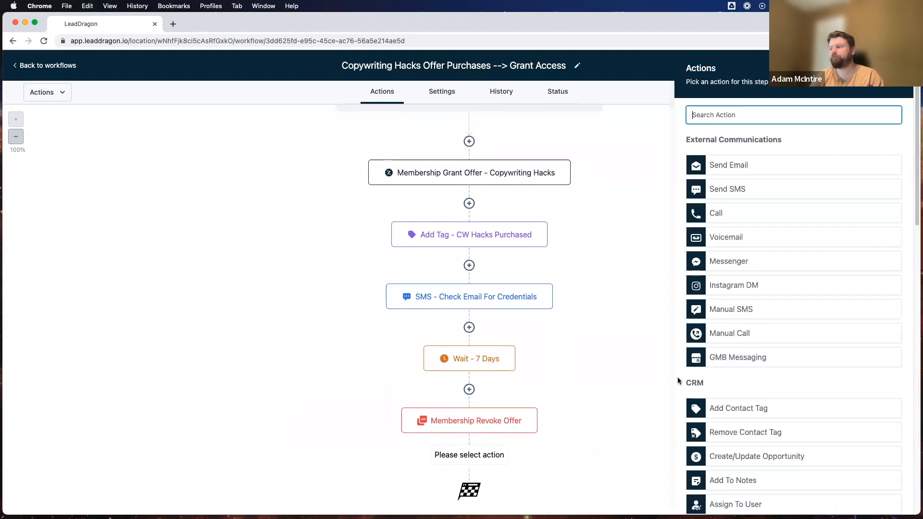
scroll(746, 343, "down", 10)
scroll(764, 346, "down", 6)
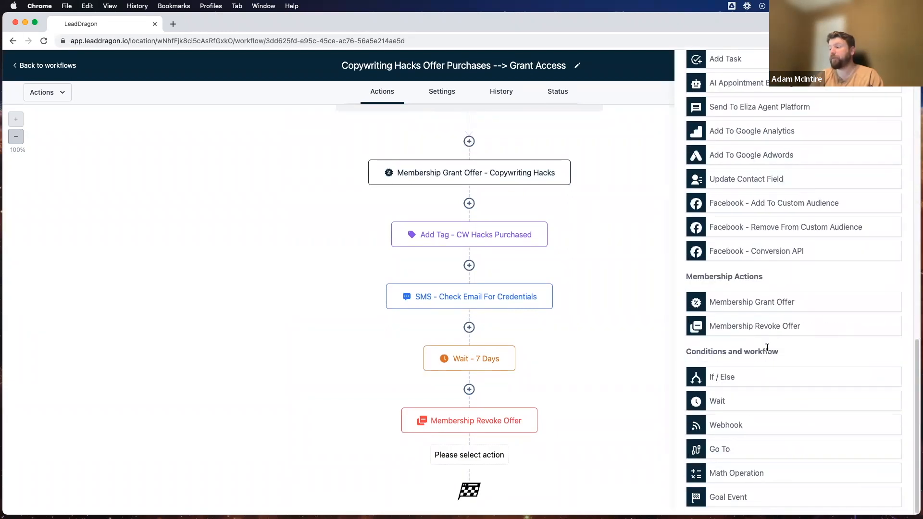
scroll(767, 347, "up", 15)
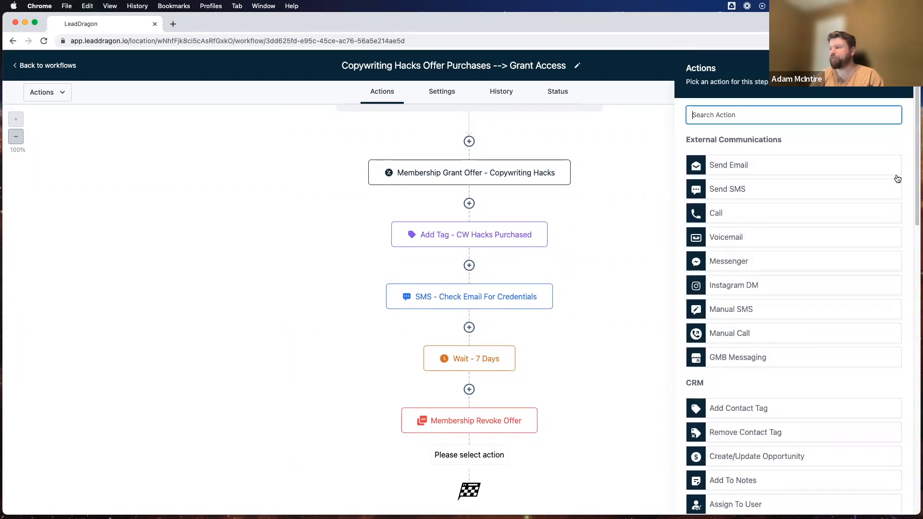
left_click(897, 68)
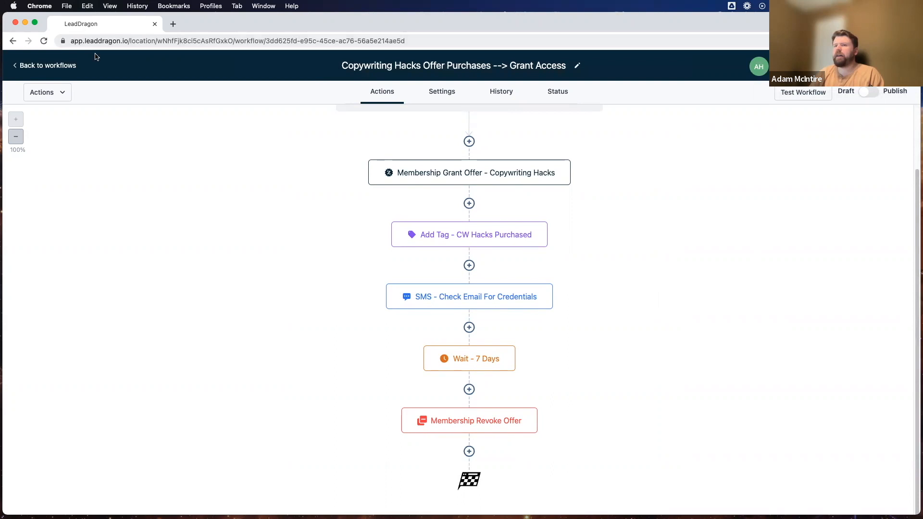
left_click(50, 65)
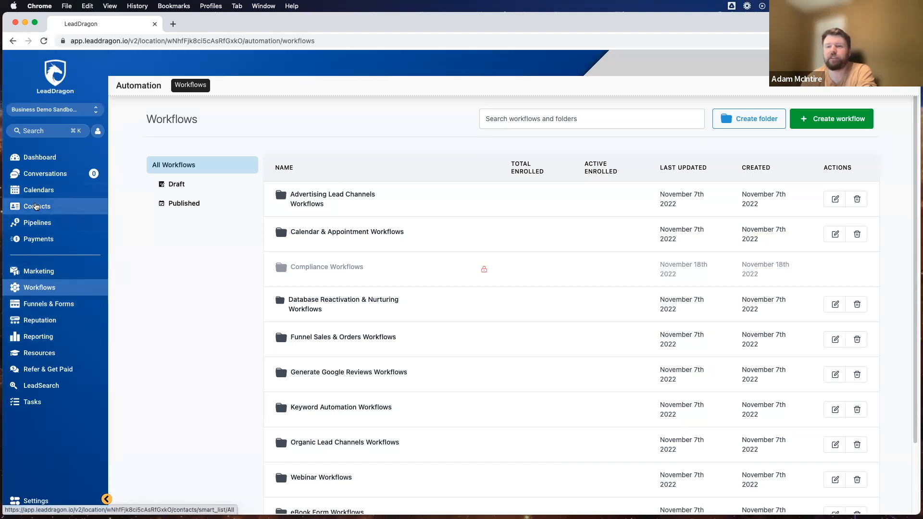
Go to the Contacts page's All smart list.
left_click(33, 204)
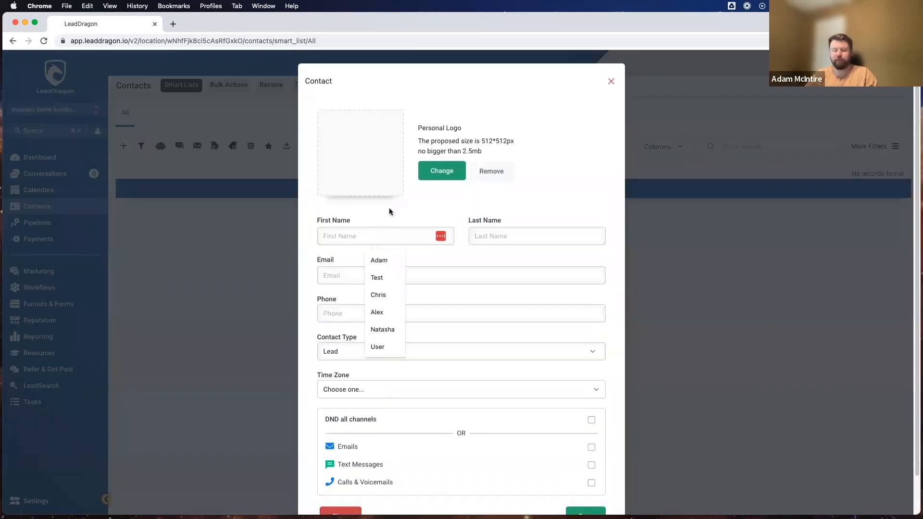
Create a contact with the test first and last name, e-mail and autofilled phone, and save it.
key("Tab")
left_click(343, 270)
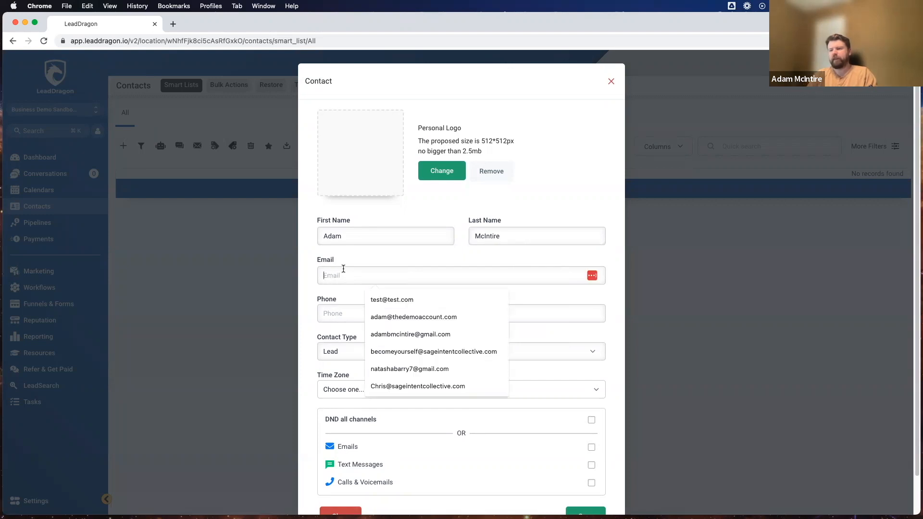
left_click(388, 332)
key("Down")
key("Return")
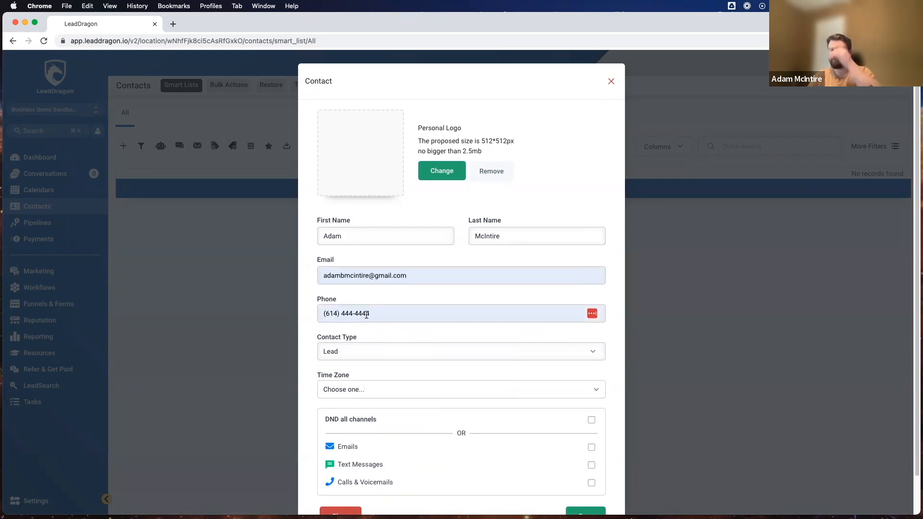
scroll(364, 309, "down", 2)
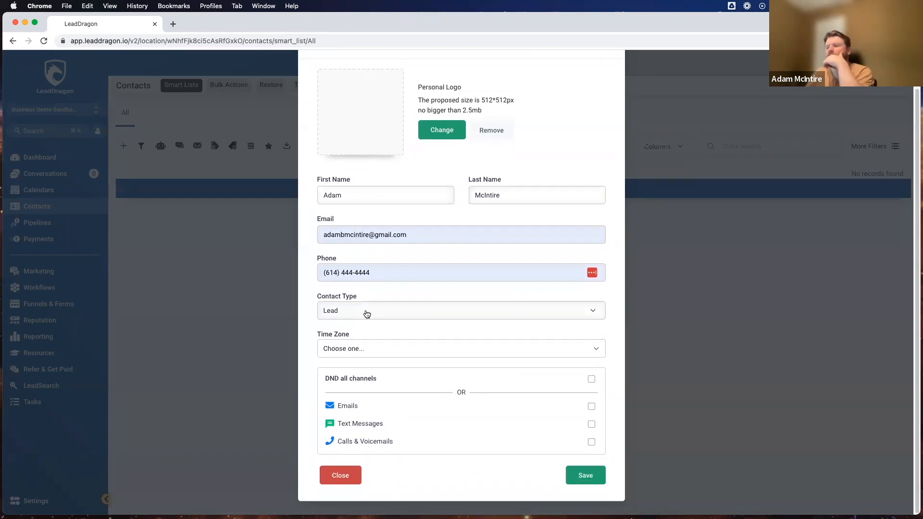
left_click(577, 482)
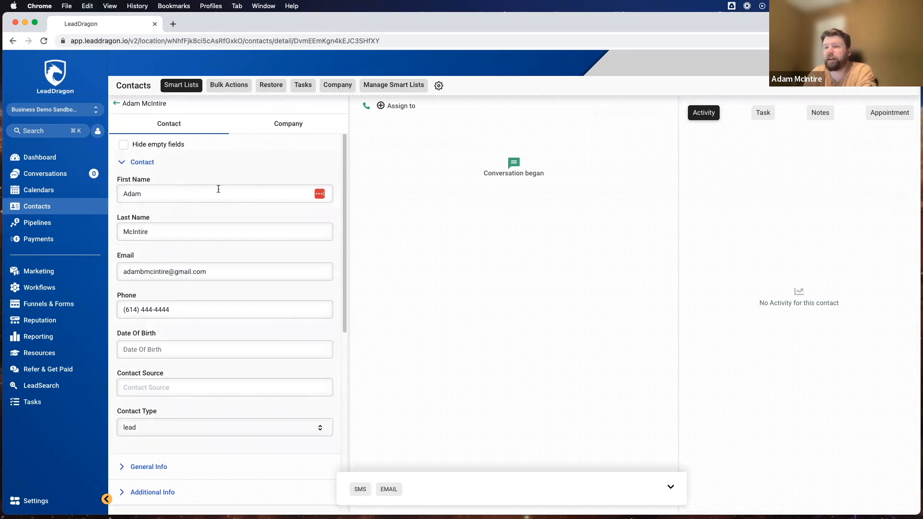
scroll(249, 218, "down", 7)
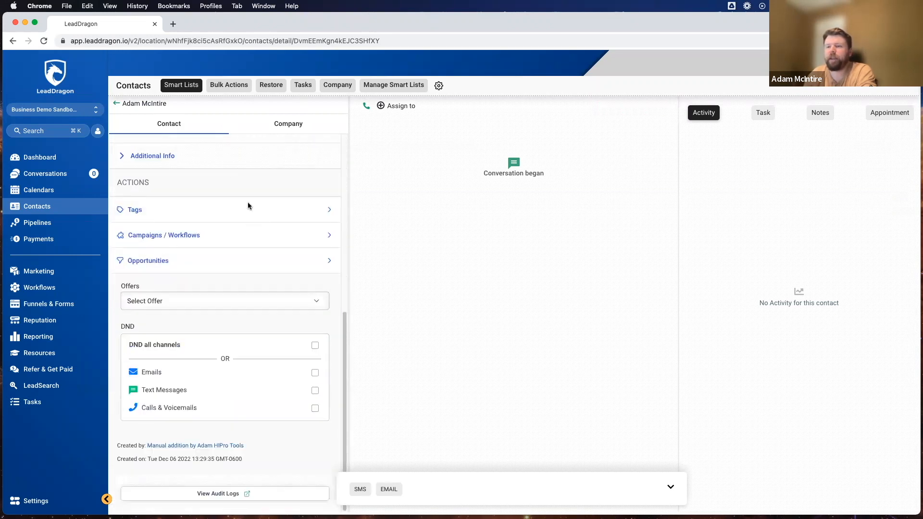
scroll(229, 171, "up", 2)
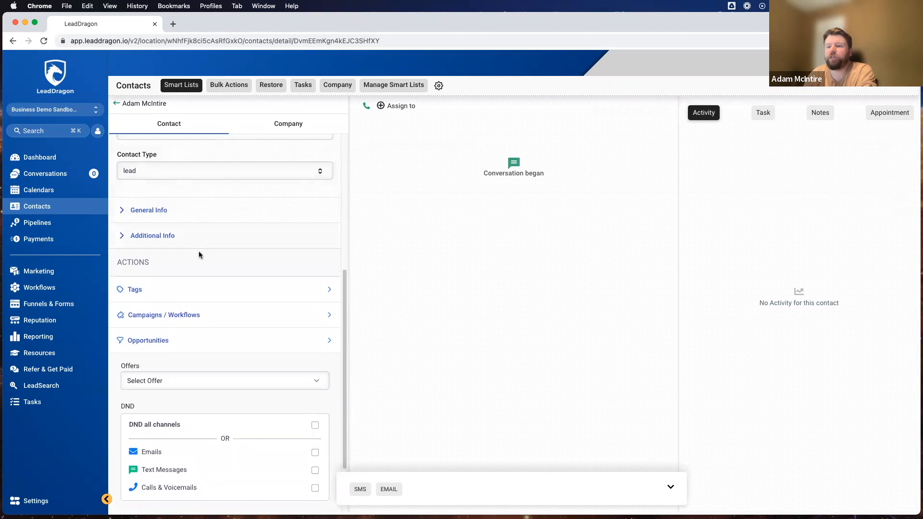
Add the Copywriting Hacks offer under the contact's Offers section.
scroll(200, 315, "down", 2)
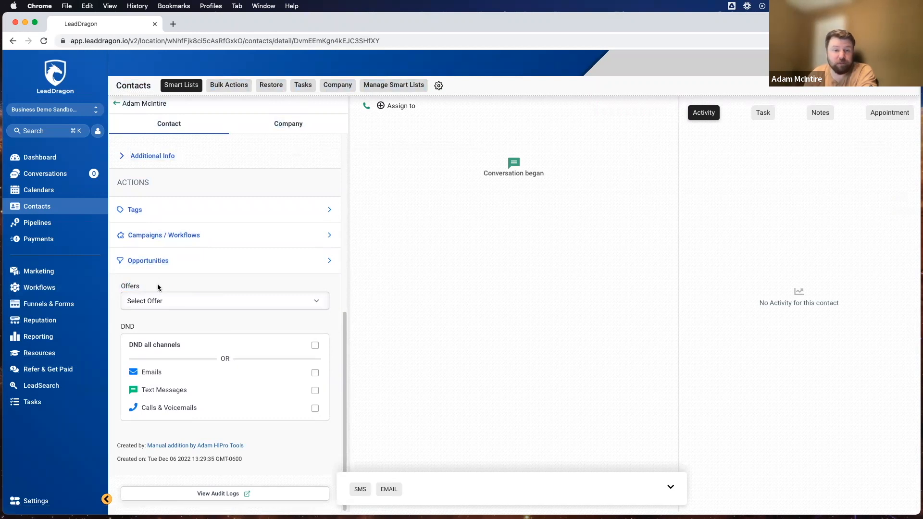
left_click(168, 300)
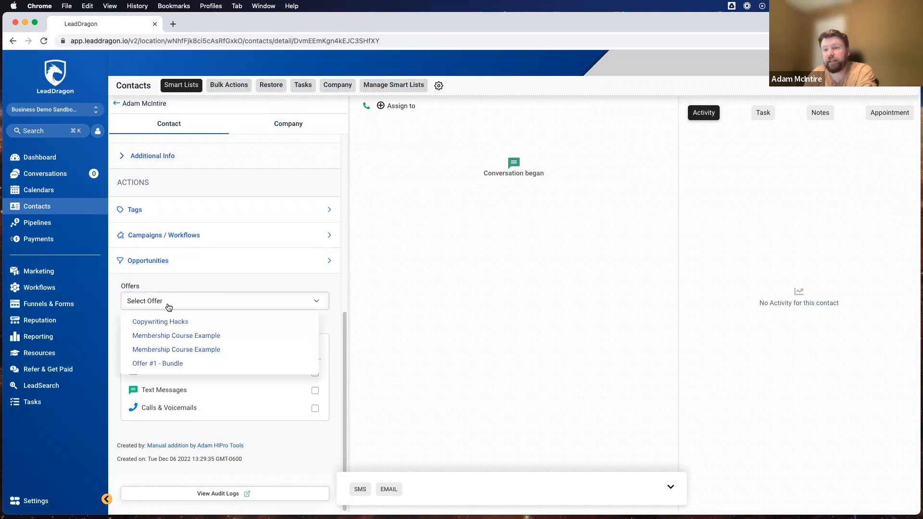
left_click(162, 321)
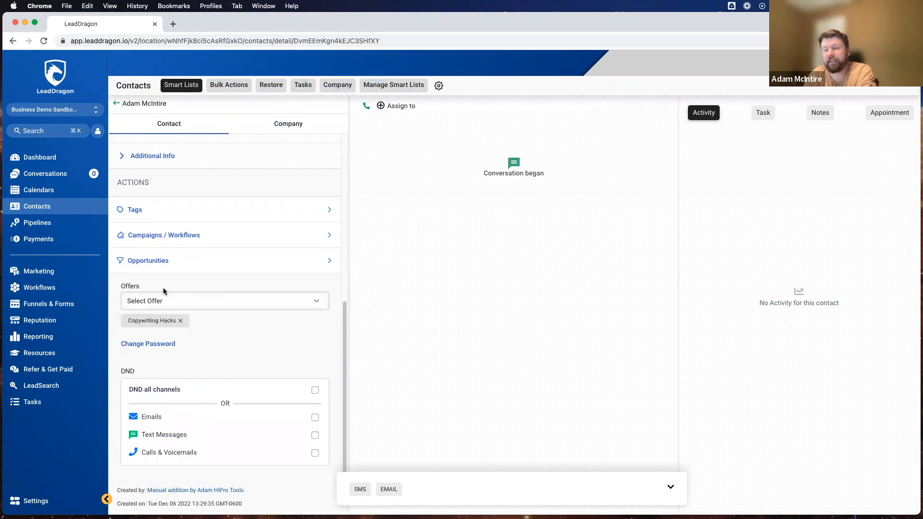
scroll(163, 291, "down", 2)
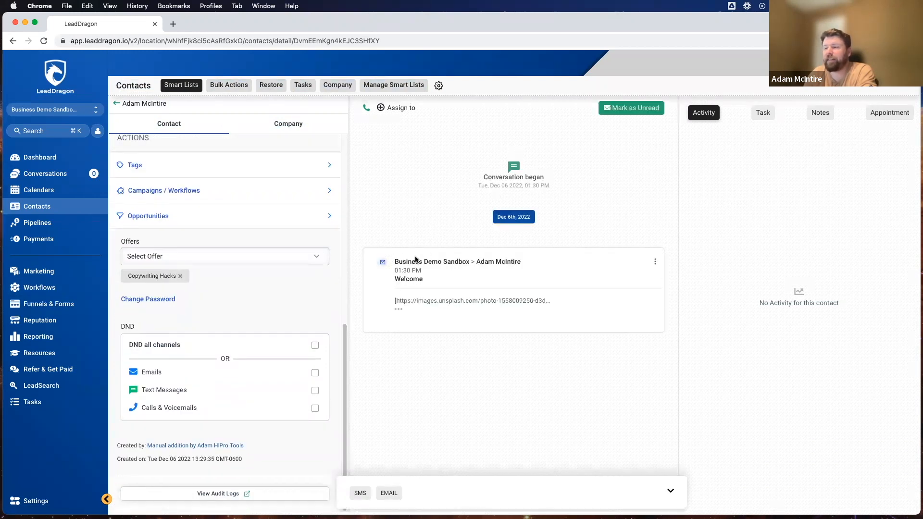
Open the 'Welcome To The Course!' email, check the credentials, and copy the course access link.
left_click(402, 312)
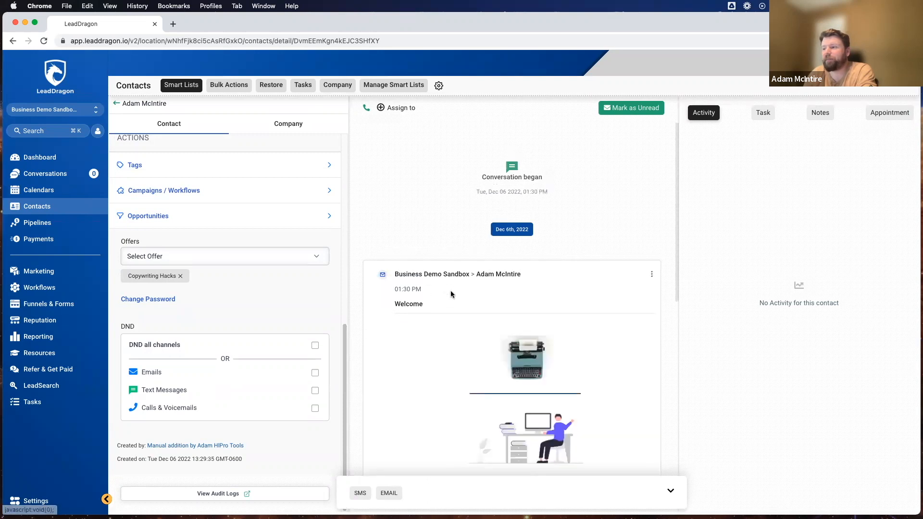
scroll(528, 202, "down", 3)
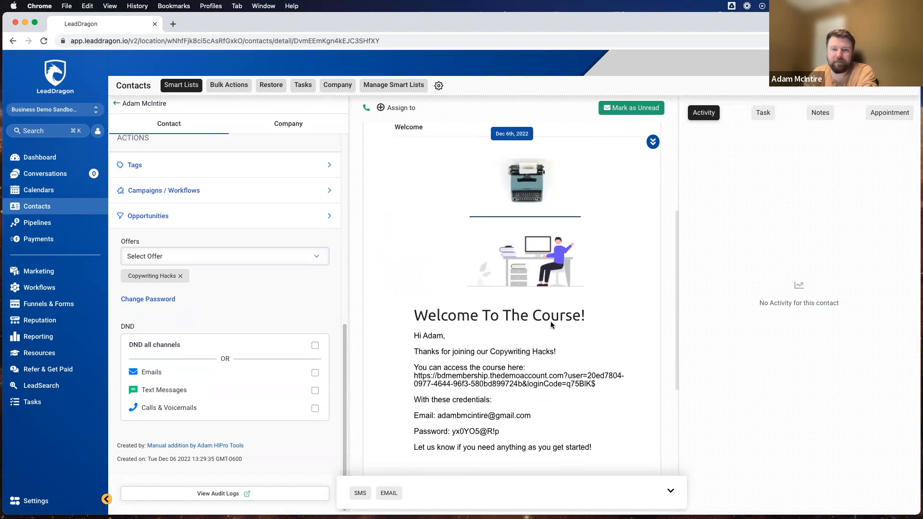
scroll(551, 325, "down", 3)
left_click_drag(529, 334, 435, 334)
left_click(491, 346)
left_click_drag(501, 350, 457, 347)
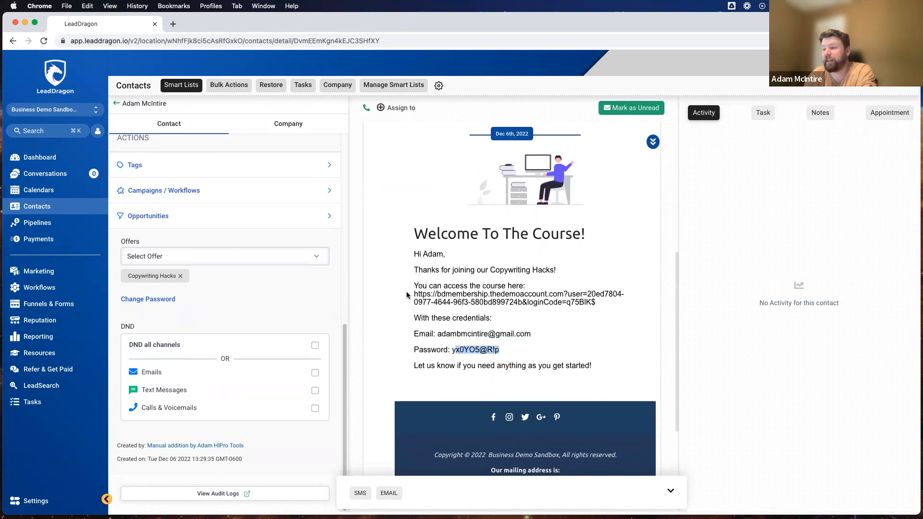
left_click_drag(412, 294, 596, 303)
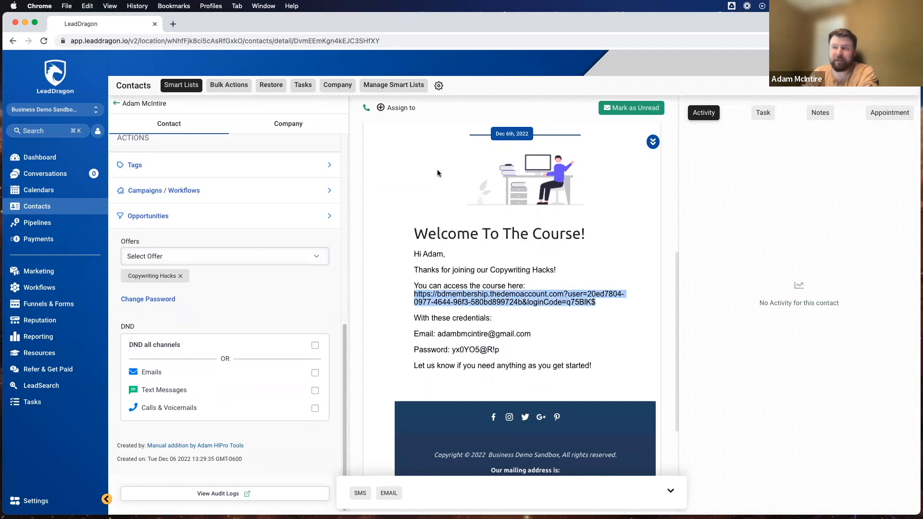
right_click(478, 294)
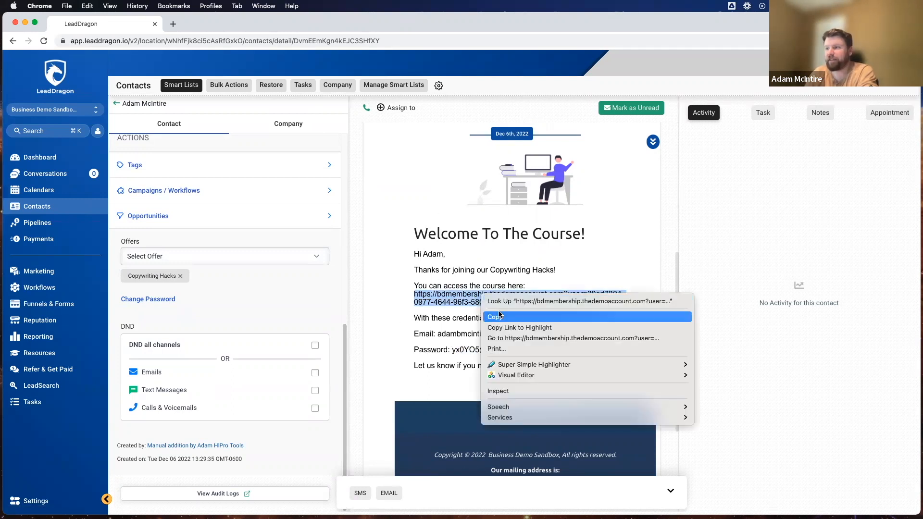
left_click(501, 314)
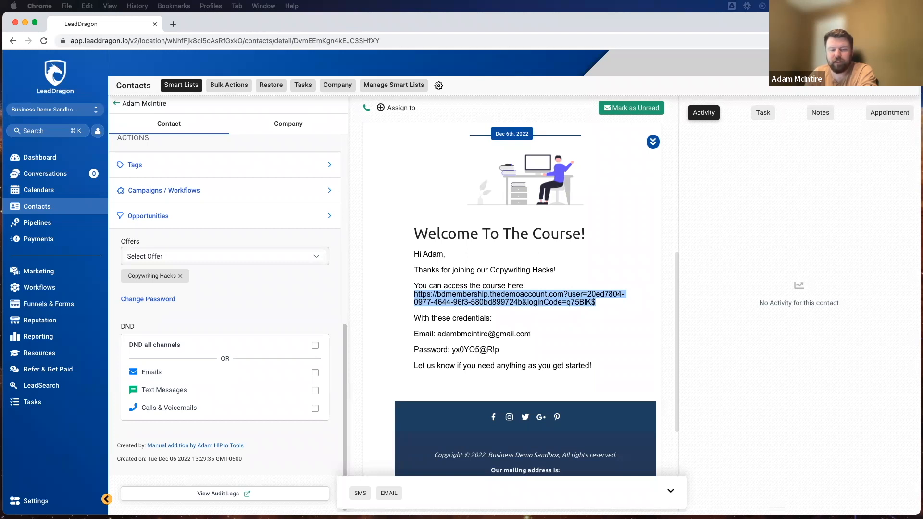
Load the copied course link in a private window and log out of the portal.
key("super+shift+n")
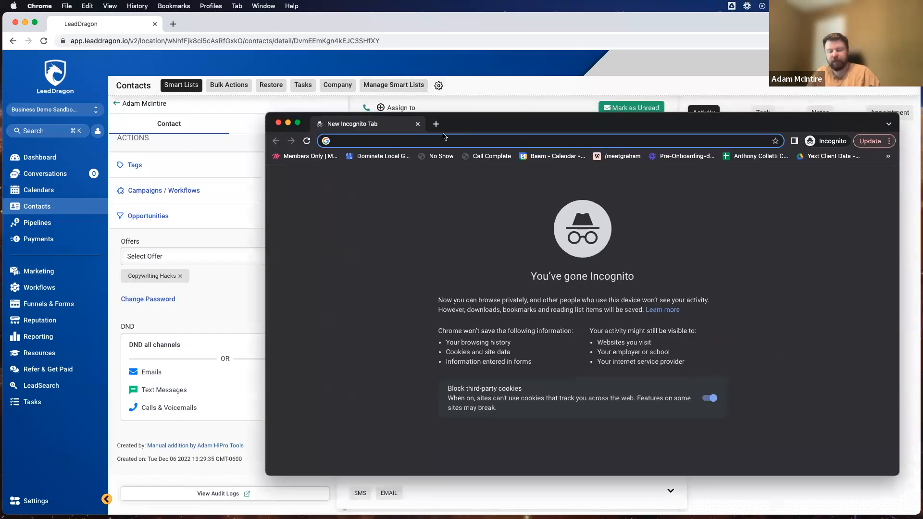
key("super+v")
key("Return")
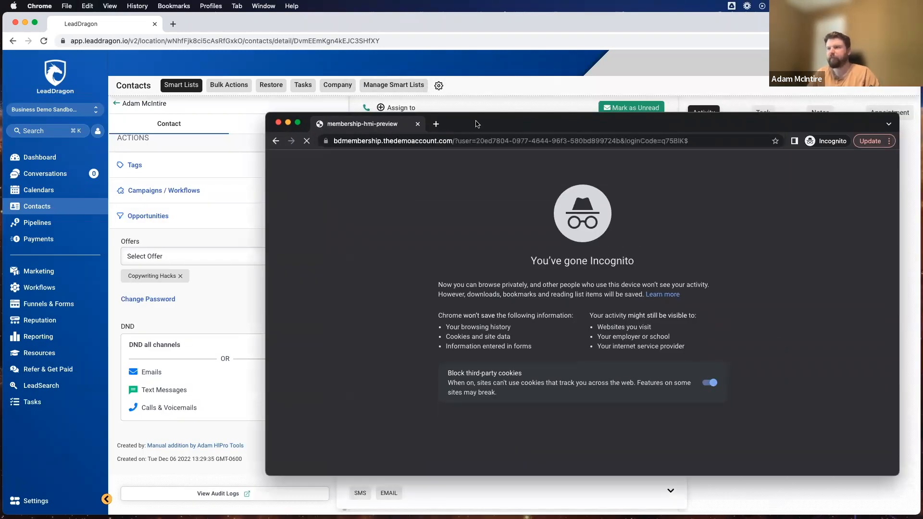
left_click_drag(478, 123, 216, 109)
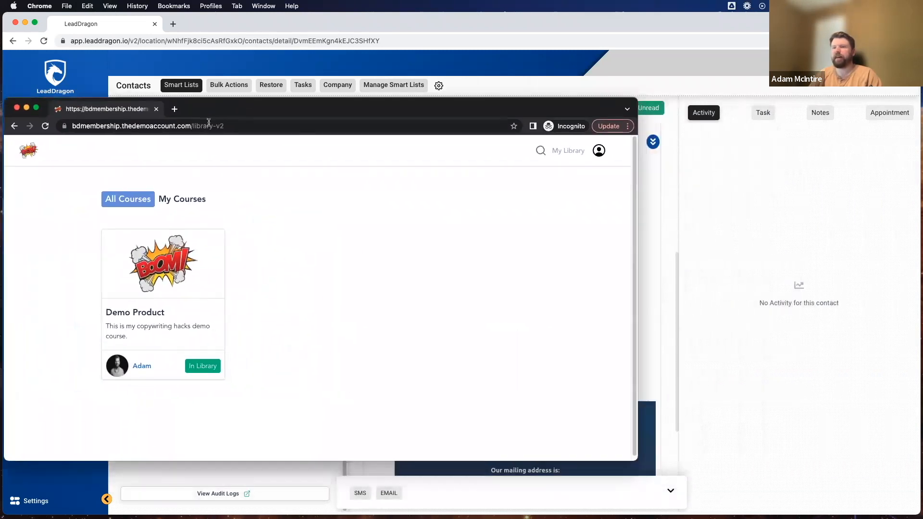
left_click(598, 157)
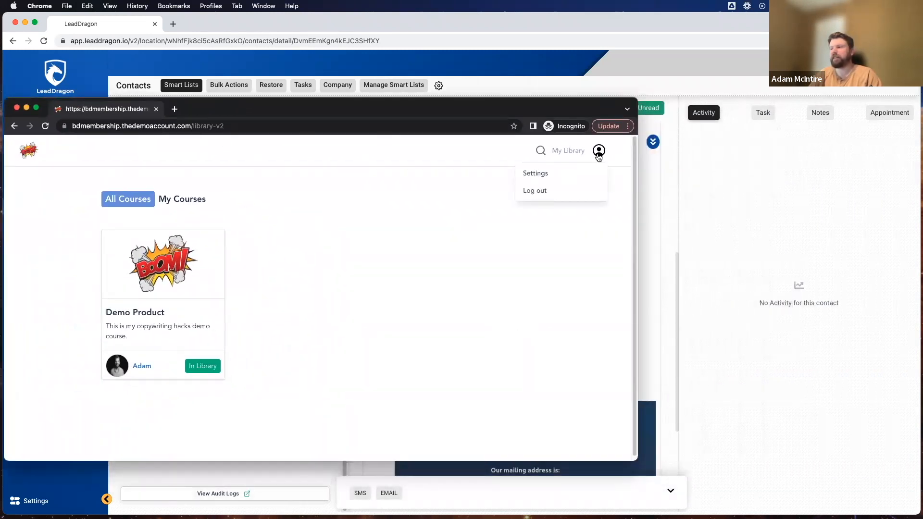
left_click(535, 191)
Sign back in with the saved e-mail and the password copied from the welcome email.
left_click_drag(231, 106, 236, 135)
left_click(311, 328)
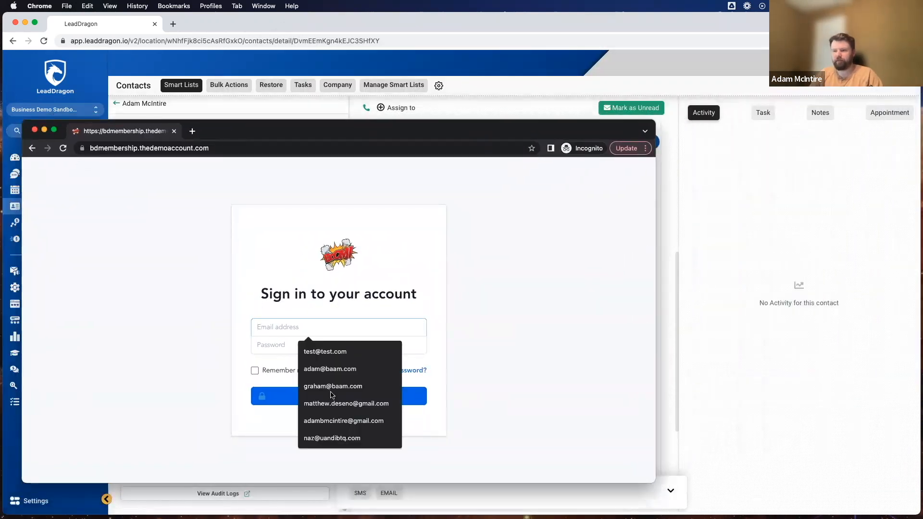
left_click(325, 423)
left_click_drag(325, 135, 308, 141)
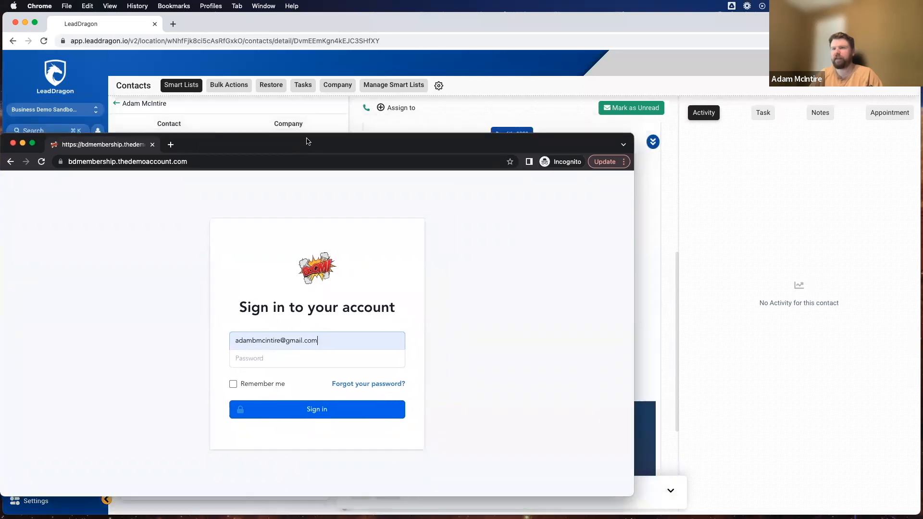
left_click(414, 117)
left_click_drag(500, 350, 458, 353)
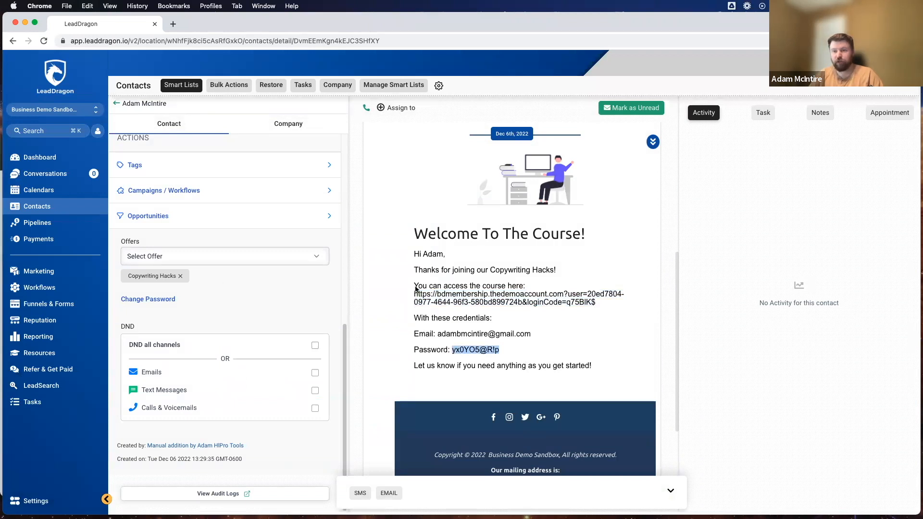
left_click(3, 202)
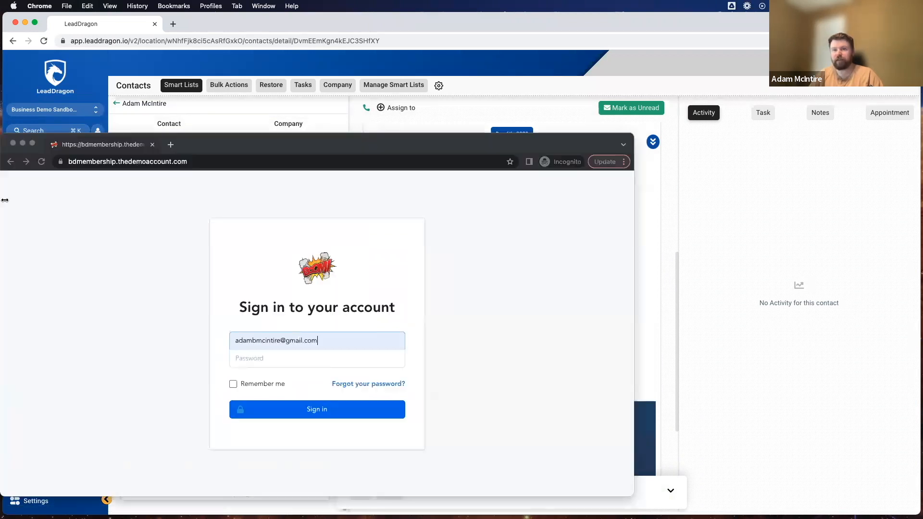
left_click(275, 356)
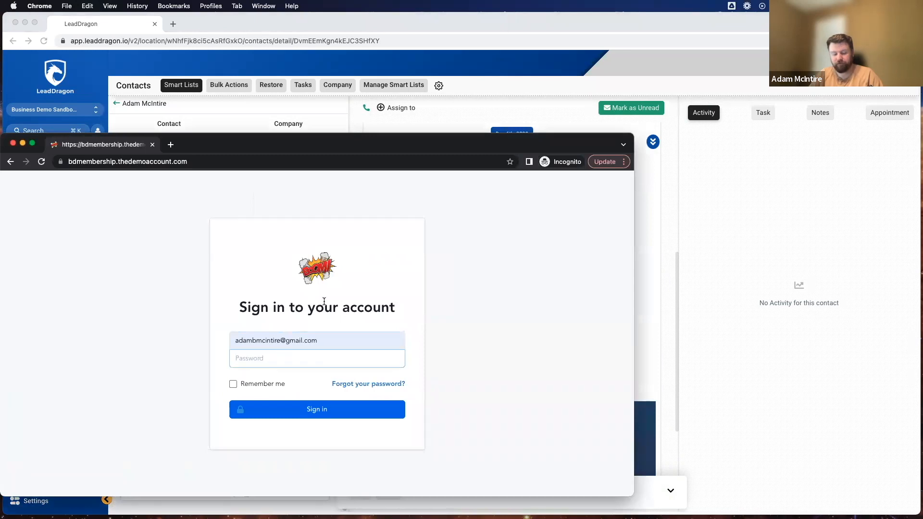
key("super+v")
left_click(321, 416)
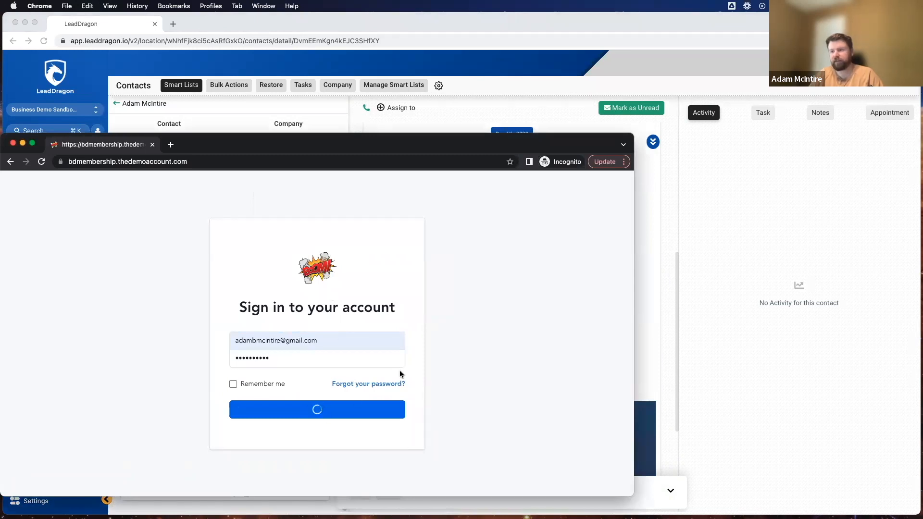
left_click_drag(270, 145, 360, 56)
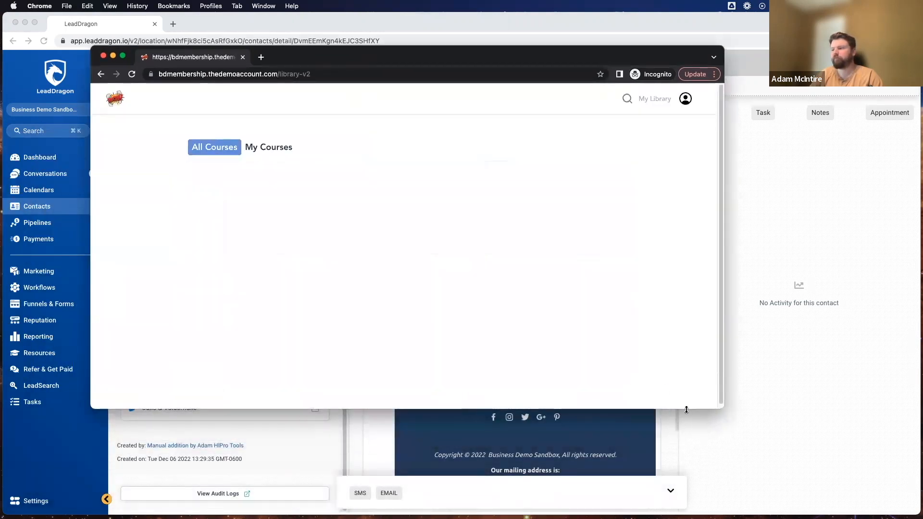
Enlarge the Incognito portal window, making it taller and wider on both sides.
left_click_drag(686, 409, 687, 481)
left_click_drag(723, 337, 831, 322)
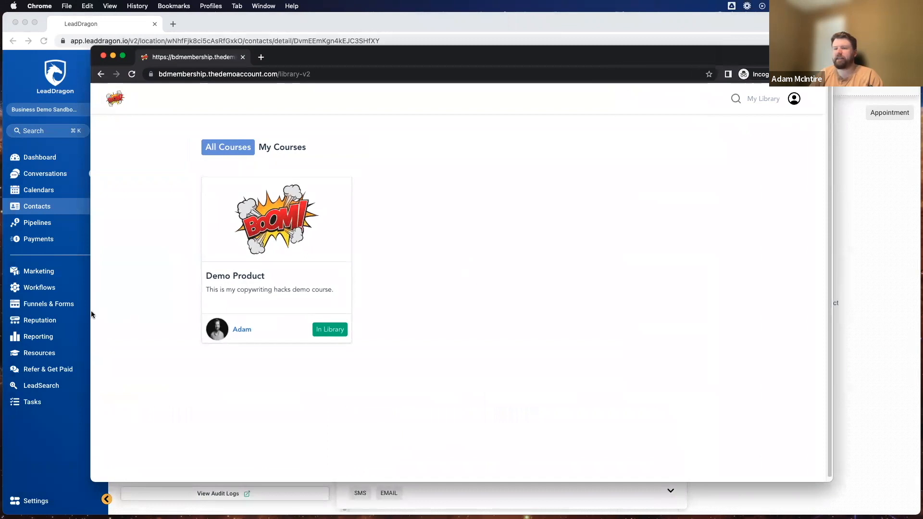
left_click_drag(88, 313, 21, 312)
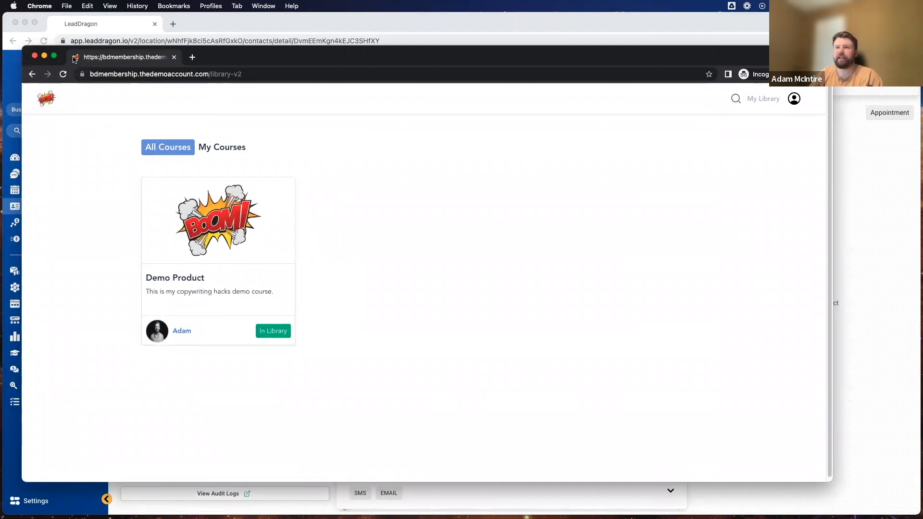
Open the Demo Product course and its 'Welcome To My Copywriting Hacks!' lesson.
left_click(208, 253)
scroll(343, 269, "down", 5)
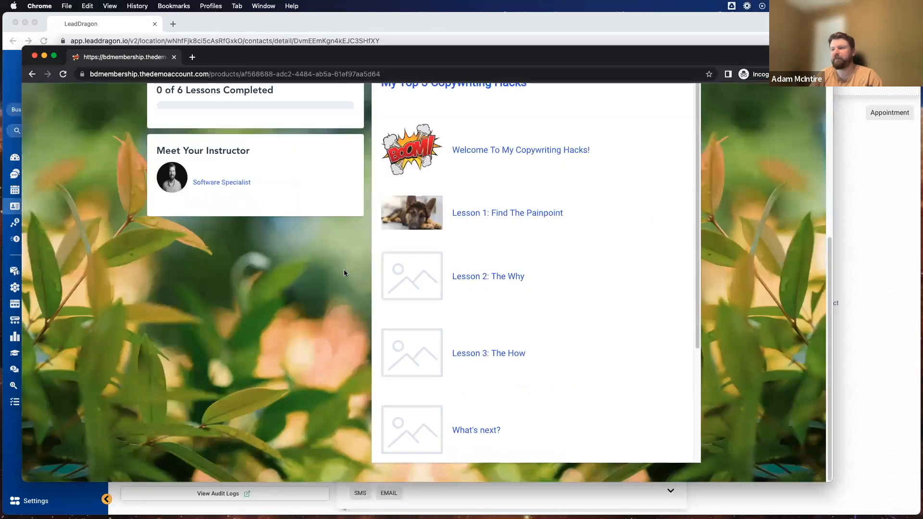
scroll(344, 273, "up", 5)
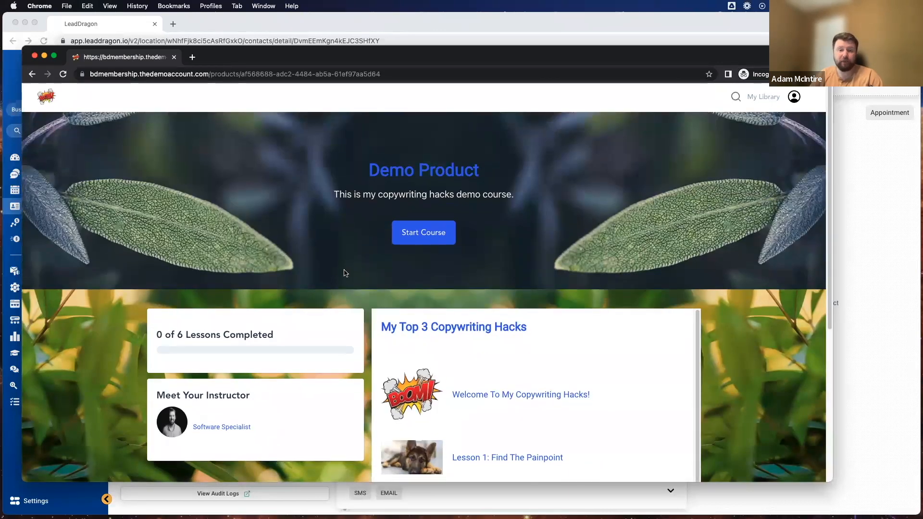
scroll(344, 273, "down", 5)
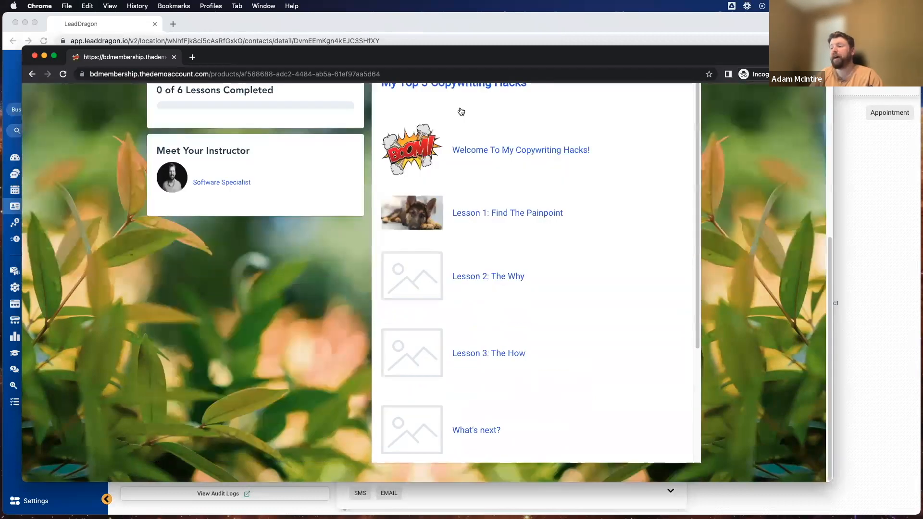
scroll(214, 343, "up", 5)
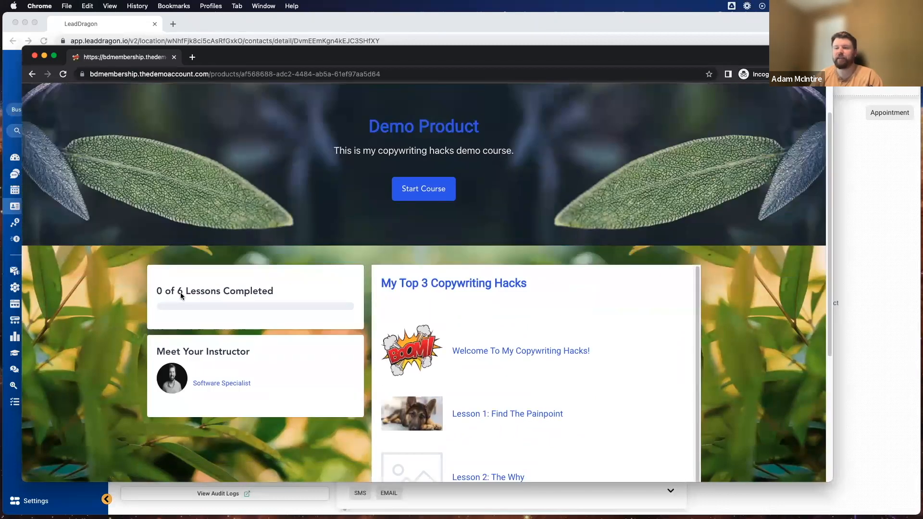
left_click(511, 351)
left_click_drag(159, 170, 240, 228)
left_click(278, 296)
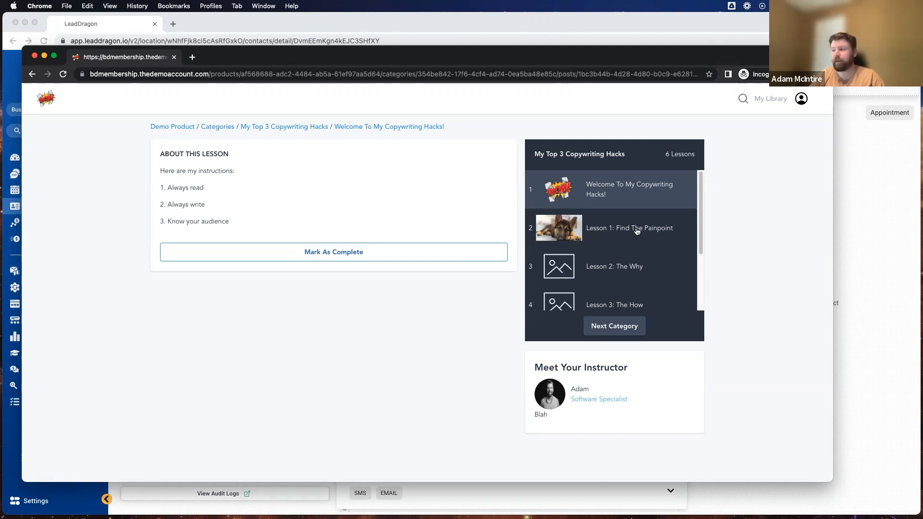
Move on to the Bonus Hacks category, then return via the course page to the library.
left_click(616, 326)
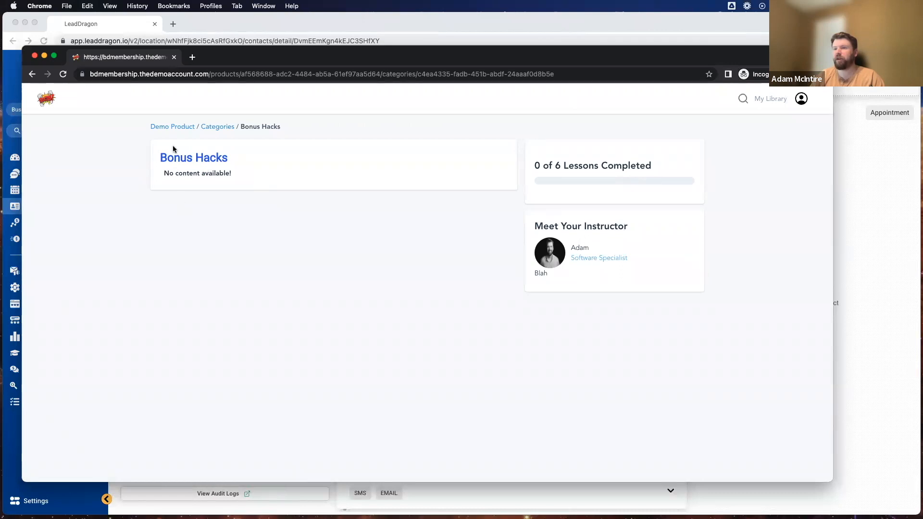
left_click(180, 126)
left_click(47, 98)
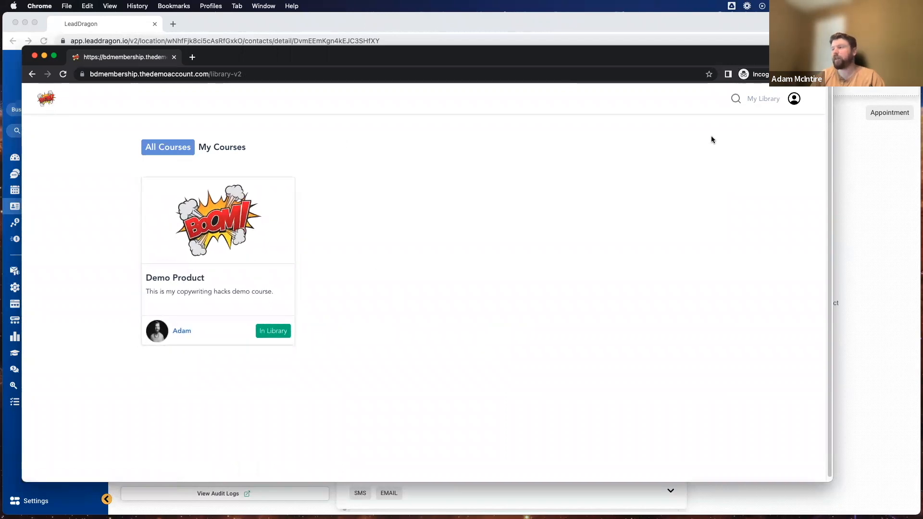
Open the Password tab of the member account settings.
left_click(795, 100)
left_click(730, 121)
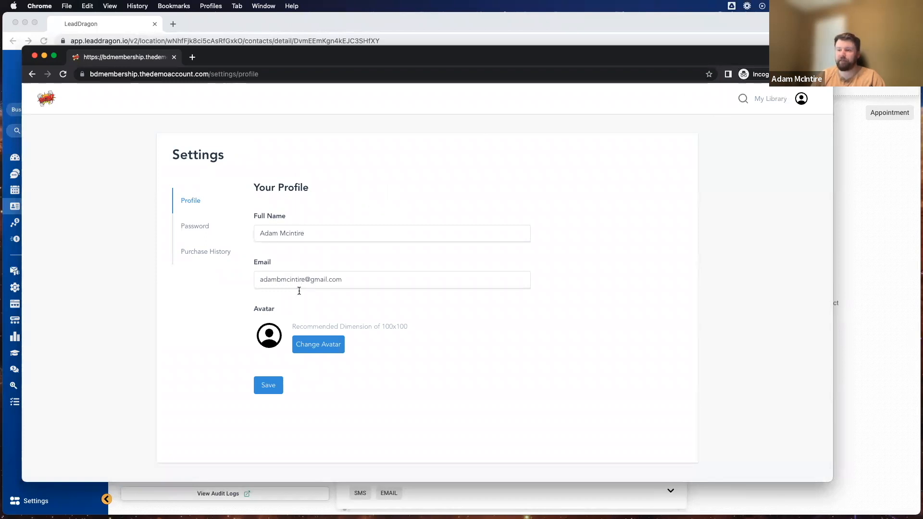
left_click(189, 230)
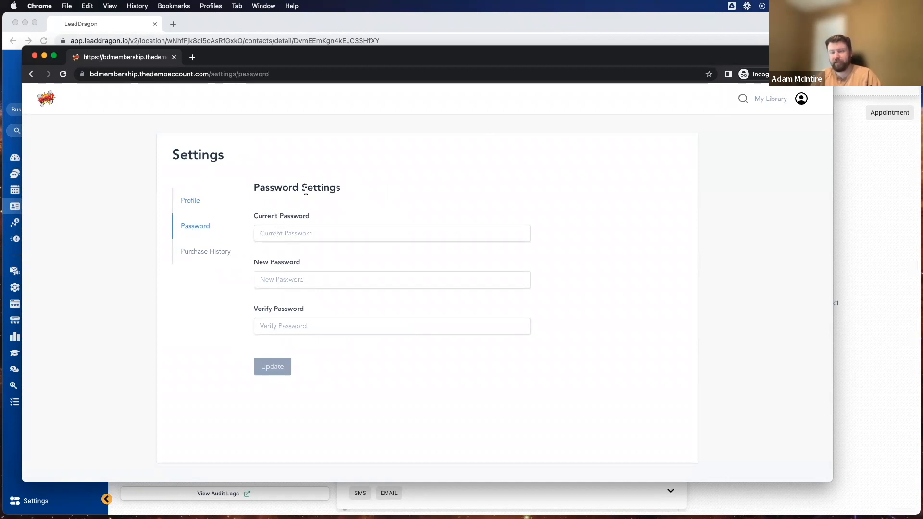
Enter the current and new passwords, update them, then view Purchase History.
left_click(294, 232)
key("super+v")
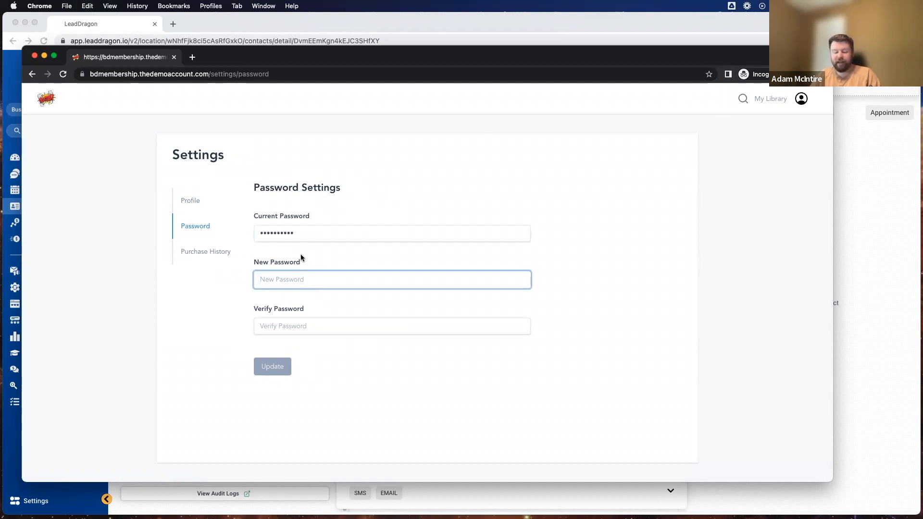
type("•••••••••")
left_click(299, 325)
type("•••••••••")
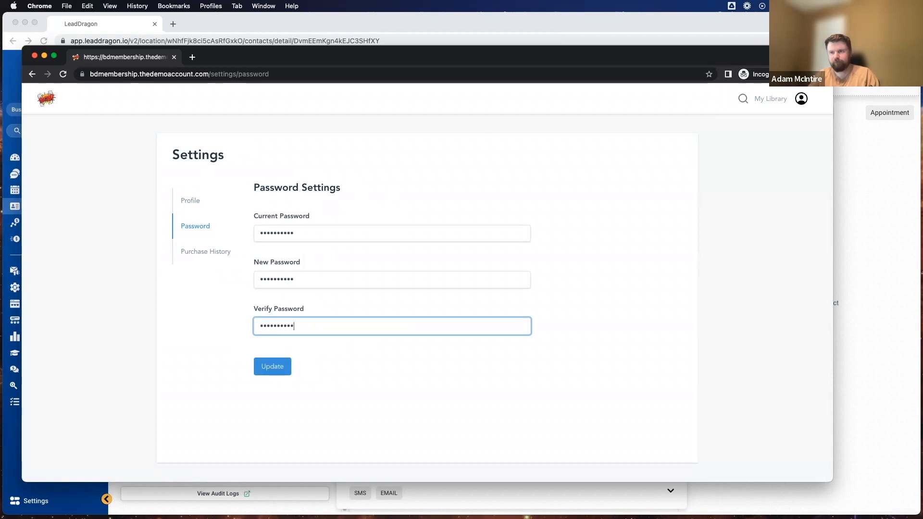
left_click(283, 367)
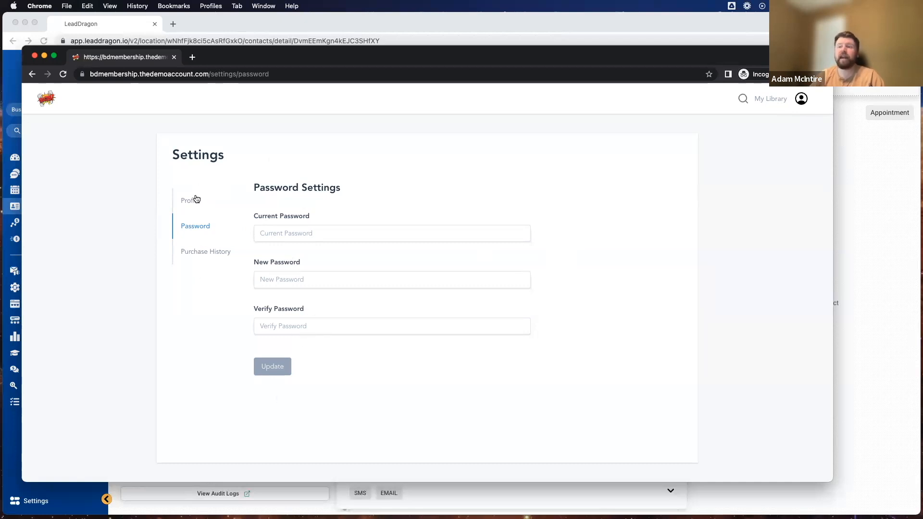
left_click(198, 257)
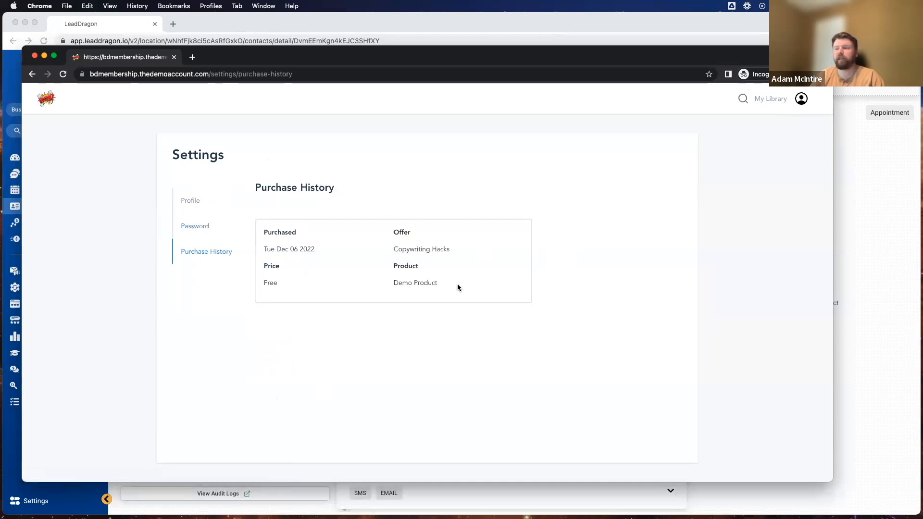
Review the free Copywriting Hacks purchase, return to My Library, and close the portal window.
left_click_drag(257, 239, 359, 280)
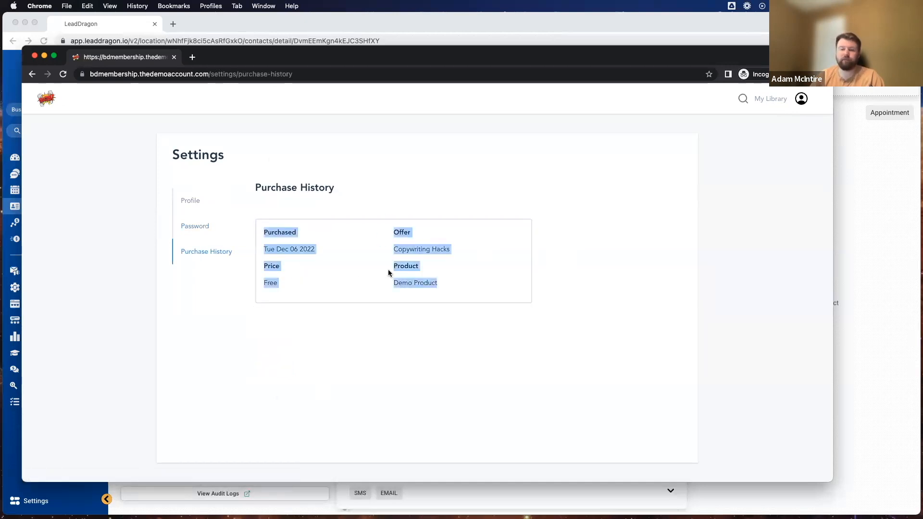
left_click(348, 325)
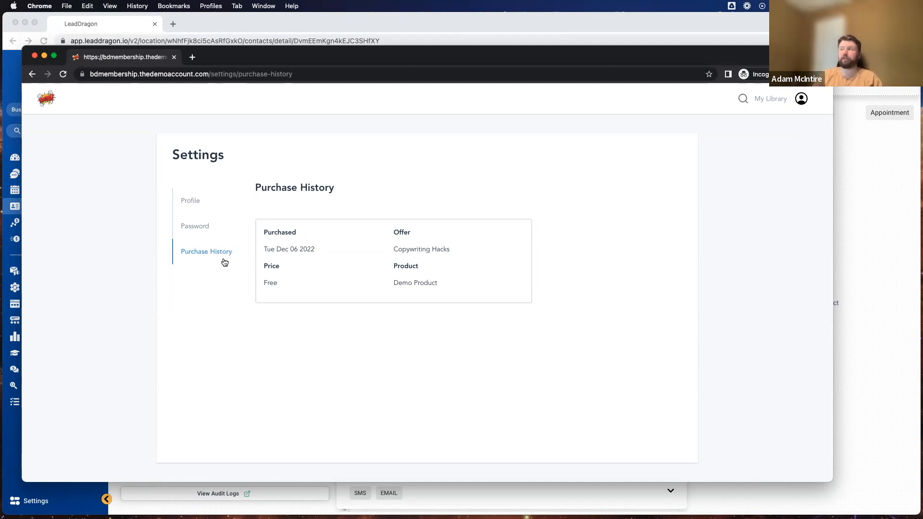
left_click(770, 99)
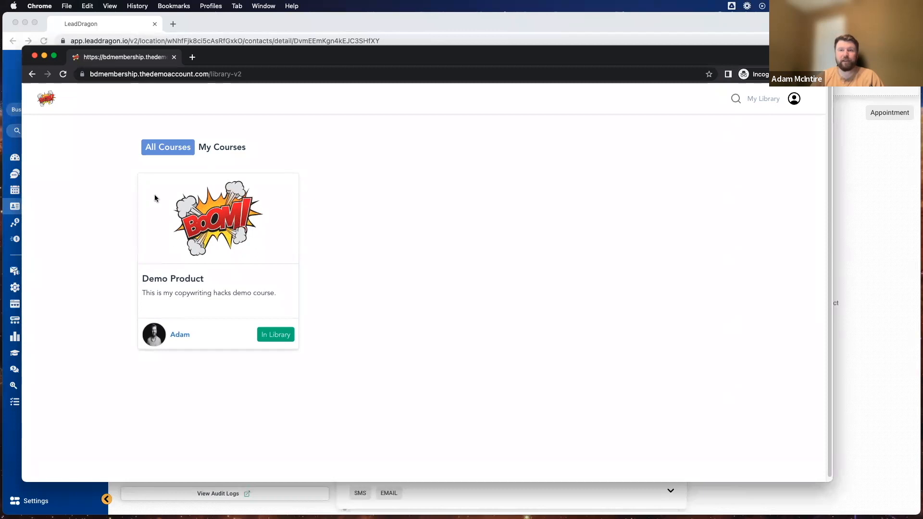
left_click(34, 57)
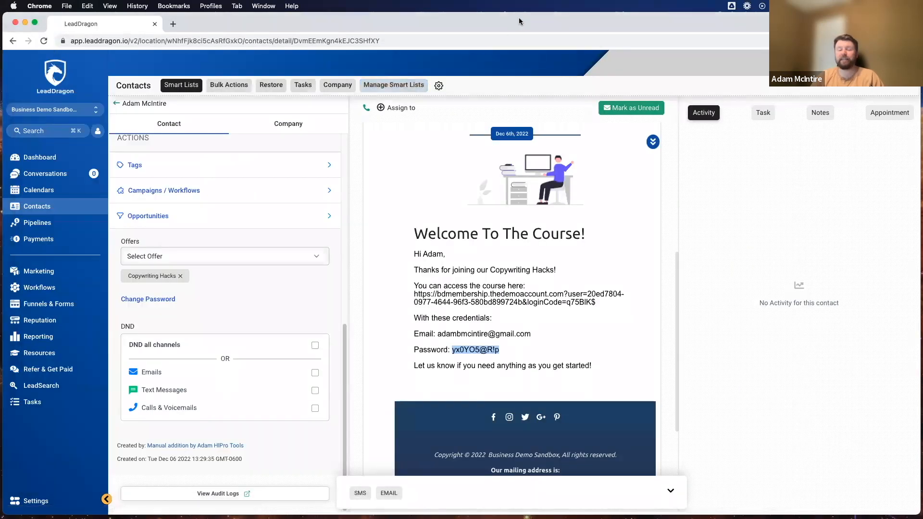